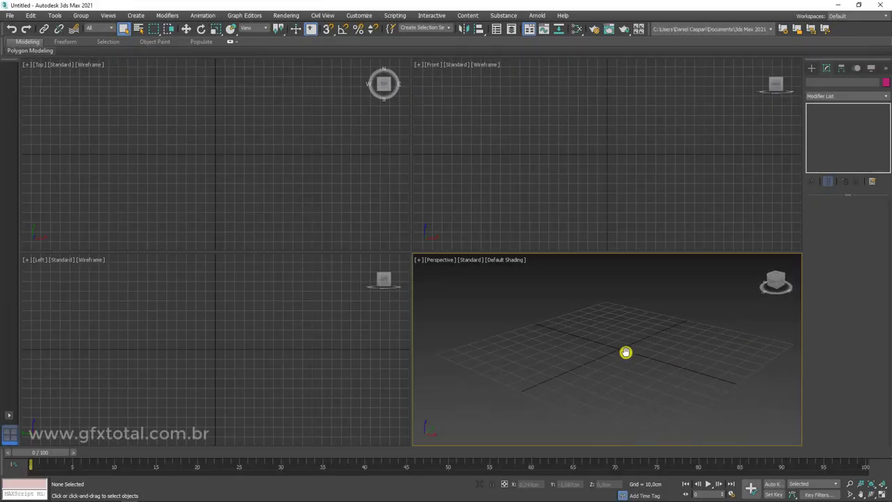
Orbit the empty Perspective viewport
middle_click_drag(626, 352, 627, 366)
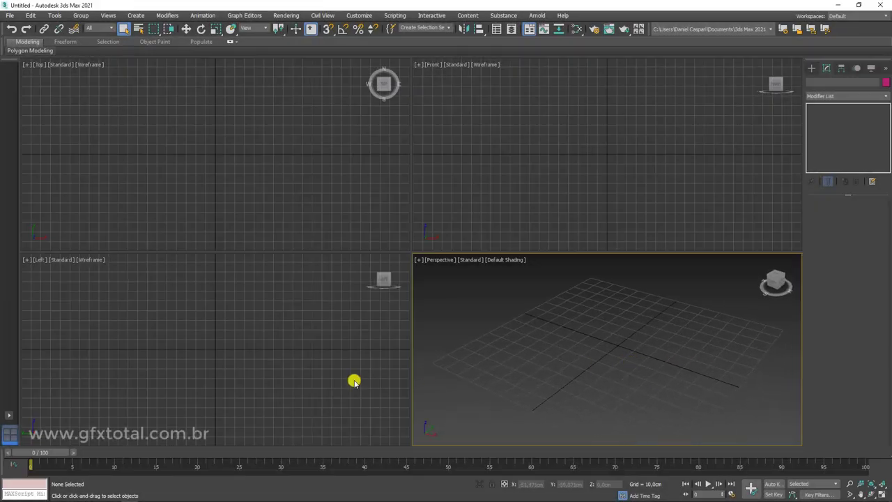
Switch to Firefox and look through the round and red square tablecloth references
left_click(61, 495)
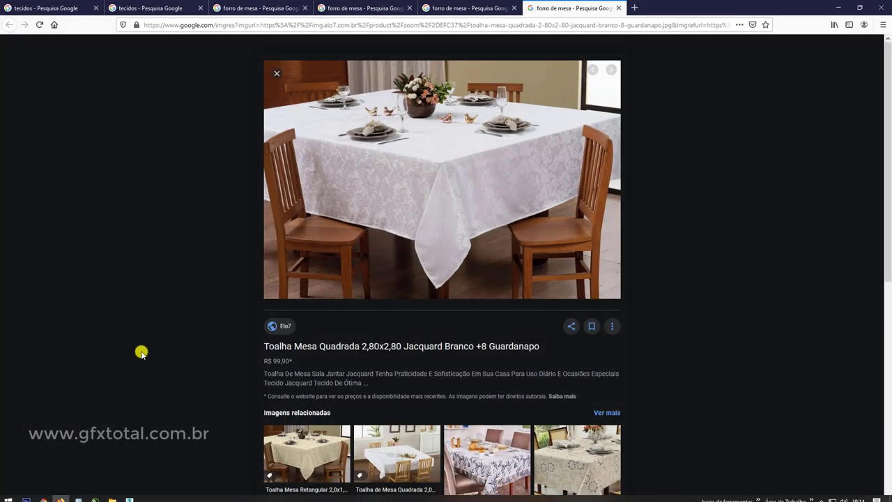
left_click(465, 8)
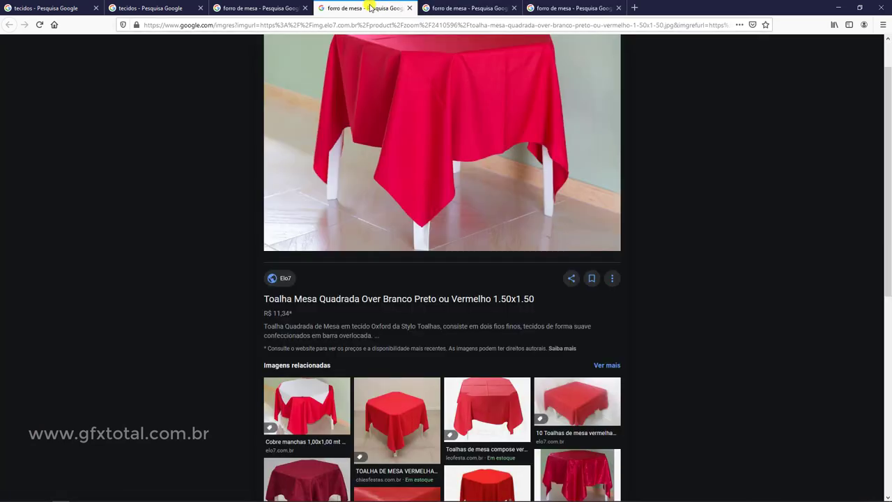
left_click(380, 8)
scroll(499, 258, "down", 2)
scroll(500, 258, "down", 3)
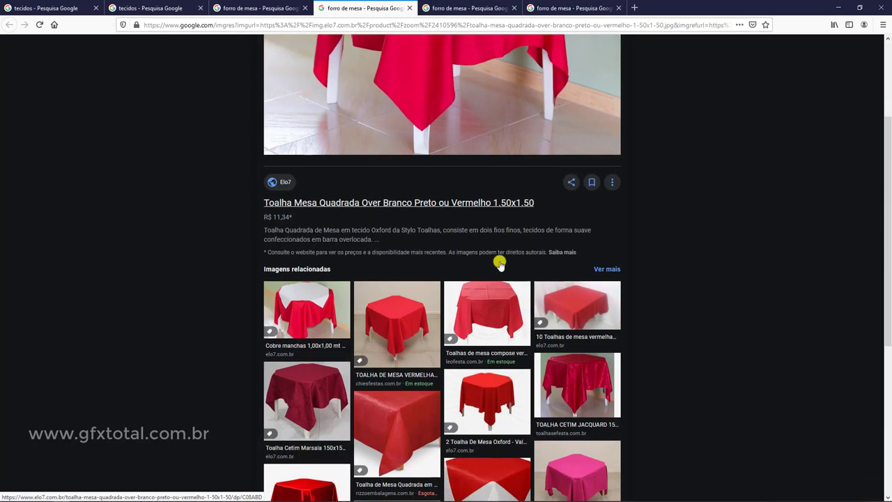
scroll(498, 261, "down", 2)
scroll(498, 265, "up", 1)
scroll(497, 265, "down", 1)
scroll(498, 265, "down", 2)
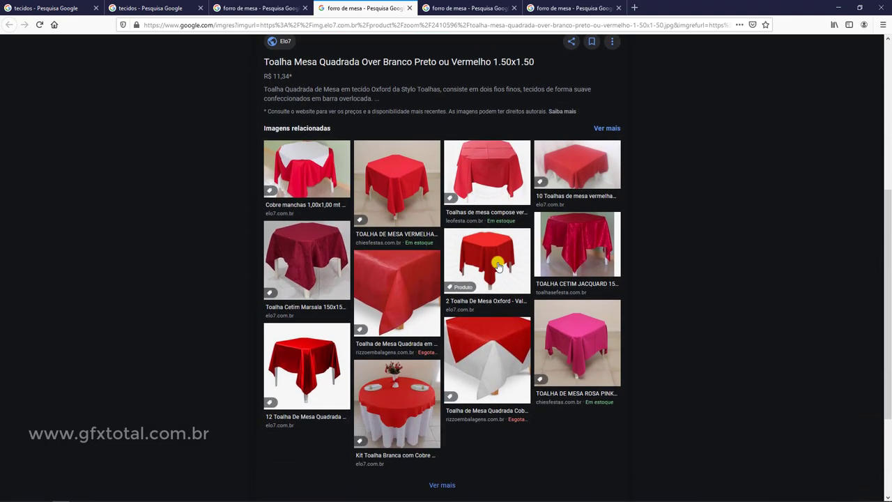
Return to the 'forro de mesa' results and open a round tablecloth result in a new tab
left_click(260, 9)
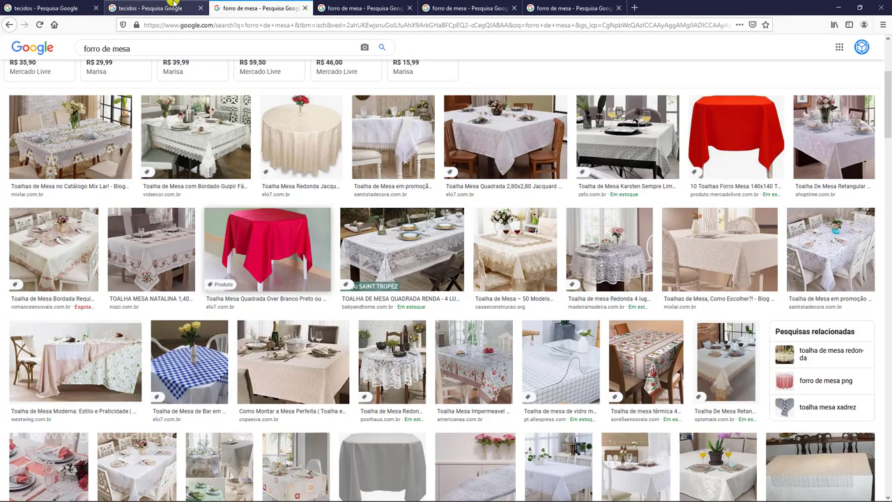
scroll(269, 318, "down", 1)
scroll(438, 309, "down", 1)
scroll(596, 324, "down", 1)
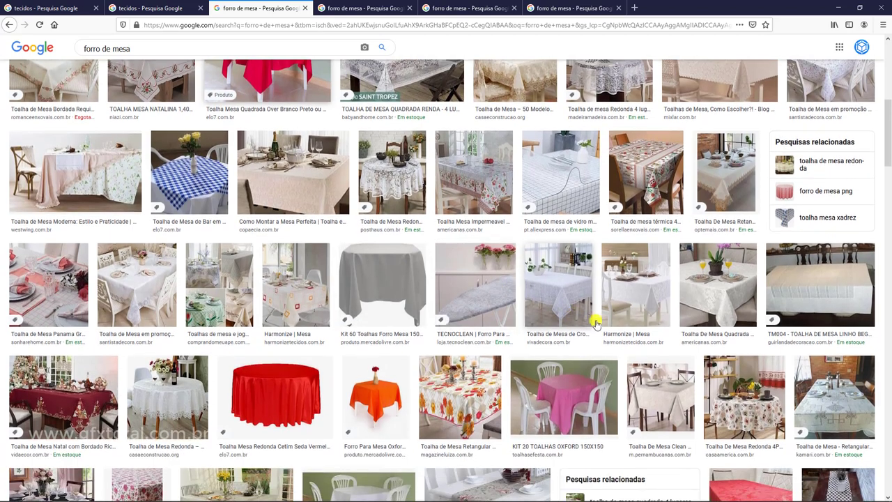
scroll(596, 324, "down", 2)
middle_click(175, 318)
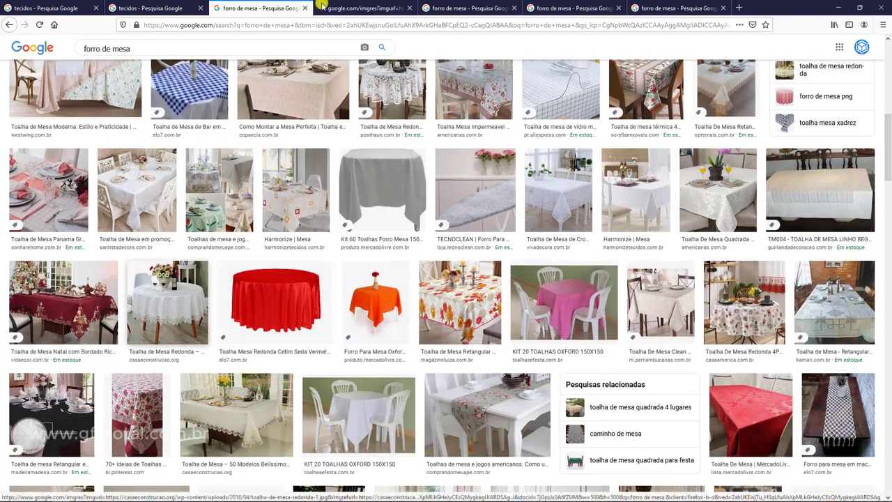
left_click(360, 9)
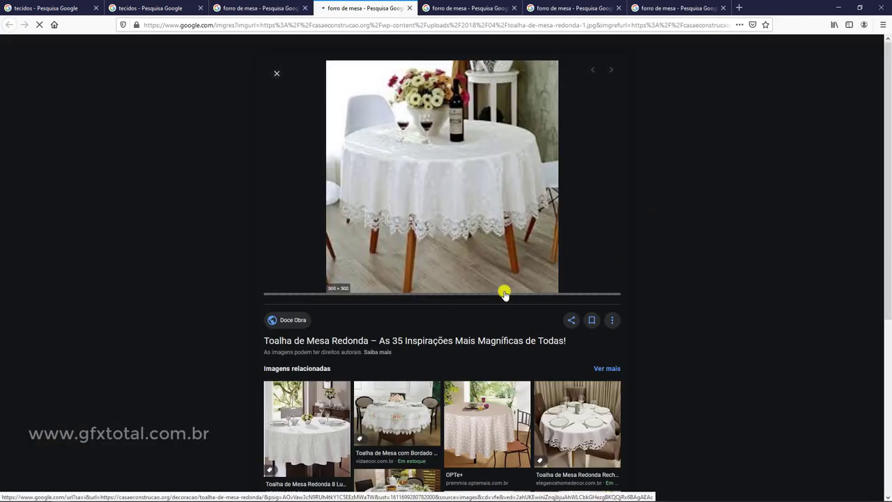
Scroll the round tablecloth image, then view the cream and square tablecloth references
scroll(542, 259, "down", 1)
scroll(545, 261, "down", 2)
scroll(545, 262, "down", 2)
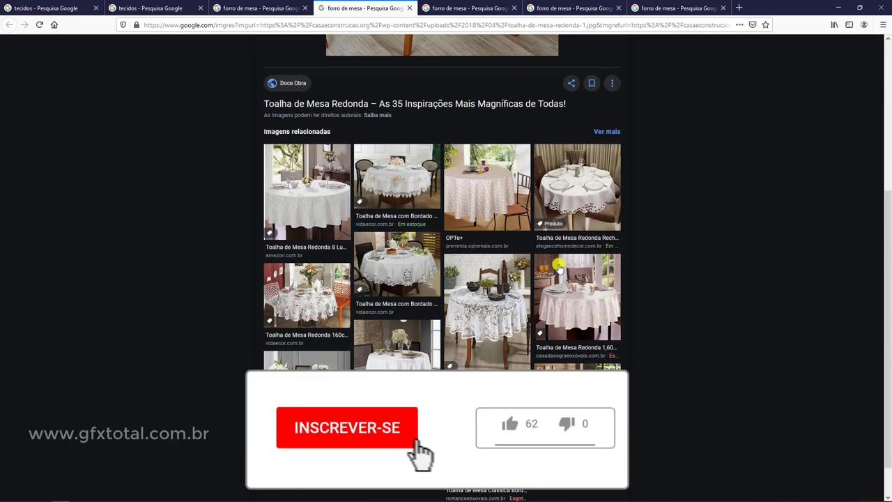
scroll(570, 279, "up", 2)
scroll(571, 275, "up", 3)
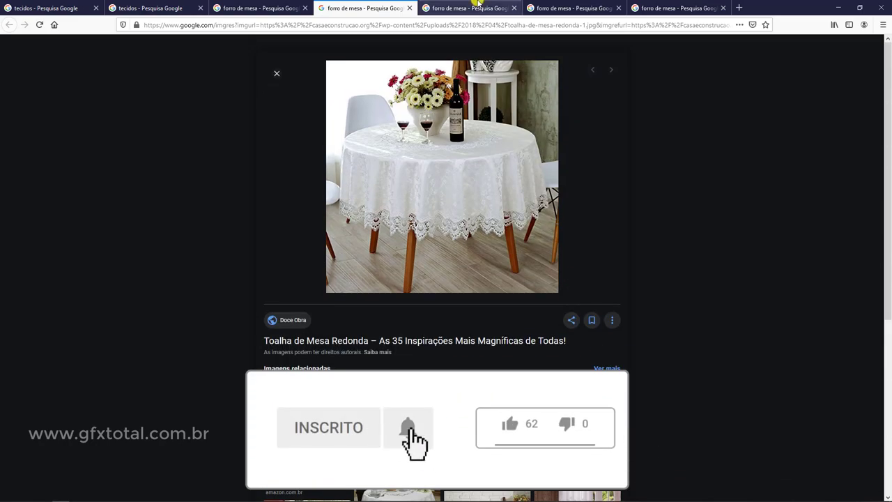
left_click(573, 5)
left_click(669, 8)
Return to 3ds Max and drag out a Standard Primitives box in Perspective
left_click(839, 7)
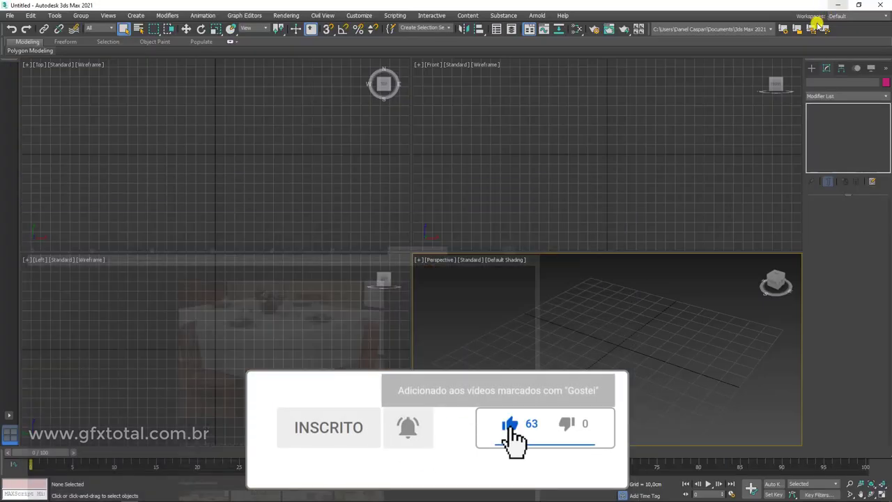
left_click(812, 67)
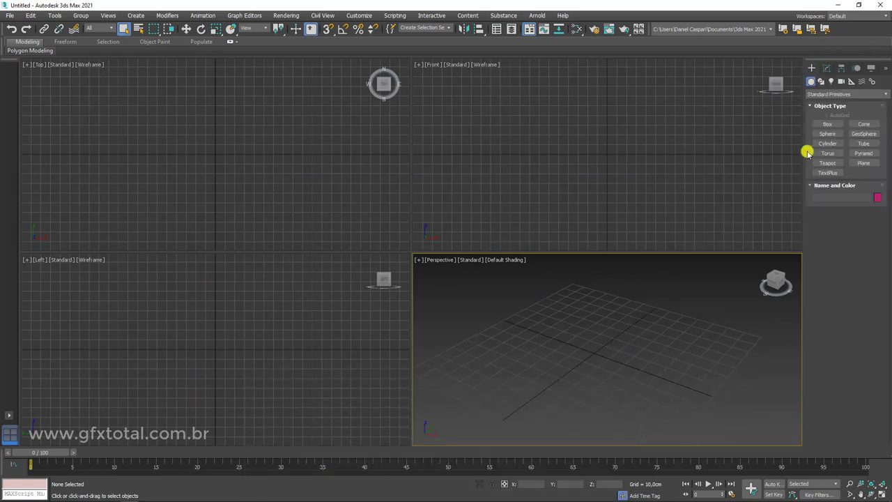
left_click(824, 125)
left_click_drag(507, 379, 688, 349)
left_click(688, 289)
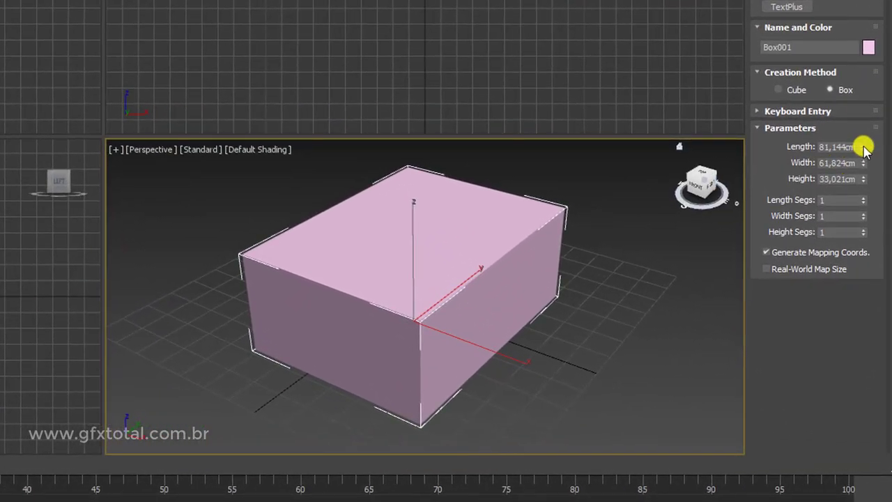
left_click_drag(864, 148, 861, 148)
type("70")
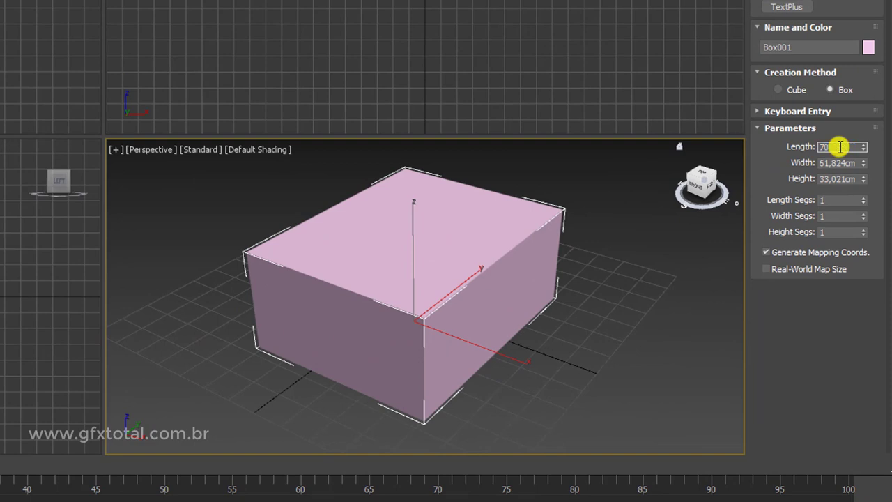
Set the box to Length 80 cm, Width 150 cm and Height 70 cm
key("Return")
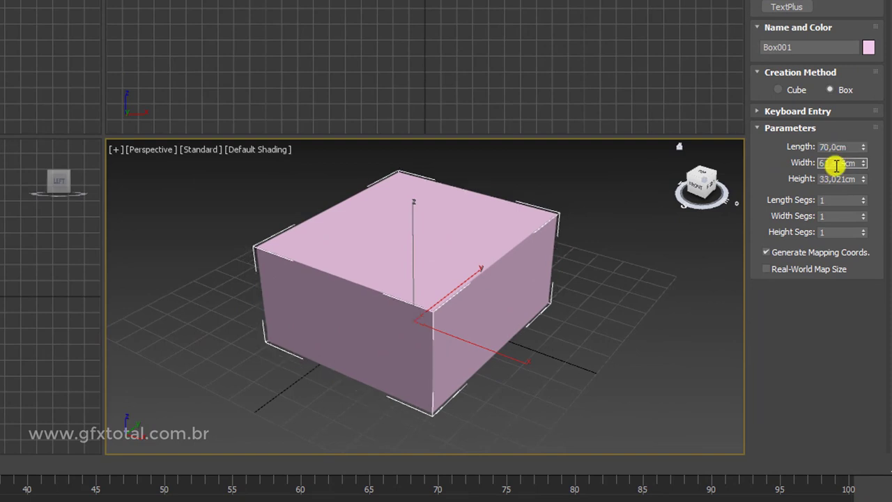
type("1")
key("Return")
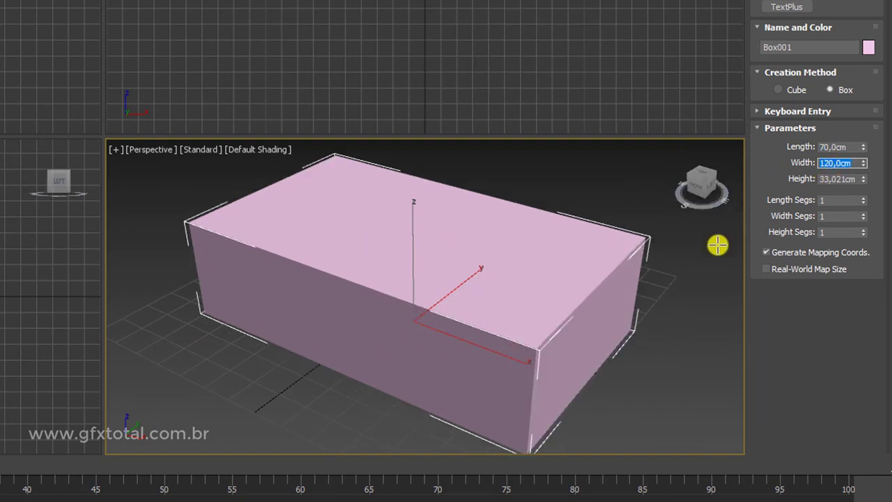
type("70")
key("Return")
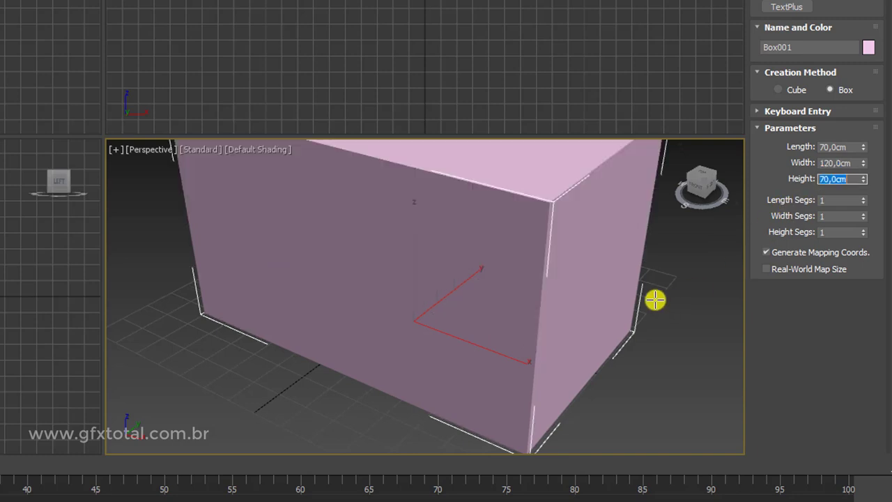
scroll(645, 297, "down", 3)
mouse_move(642, 295)
middle_mouse_down("alt")
mouse_move(587, 259)
mouse_move(515, 298)
middle_mouse_up("alt")
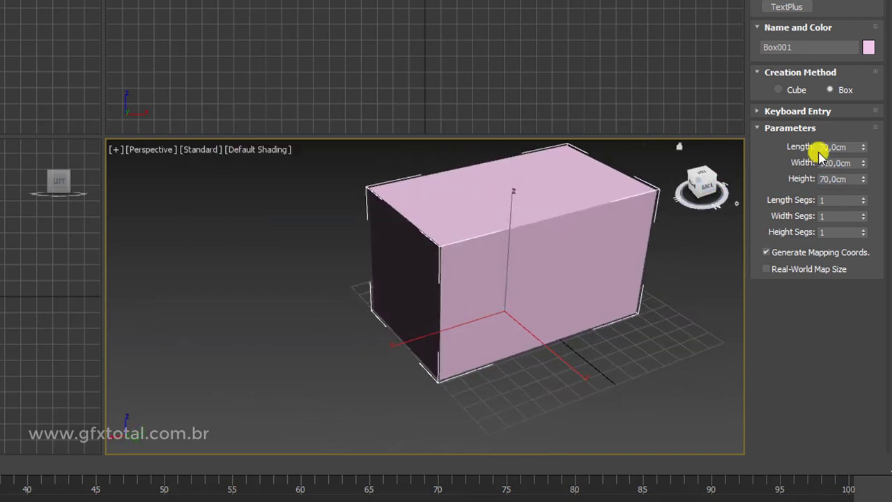
left_click(842, 147)
type("80")
key("Return")
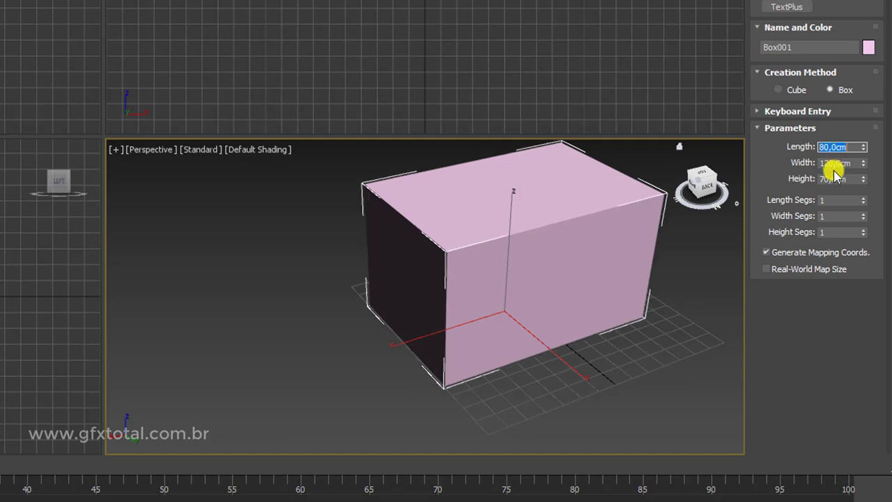
type("150")
key("Return")
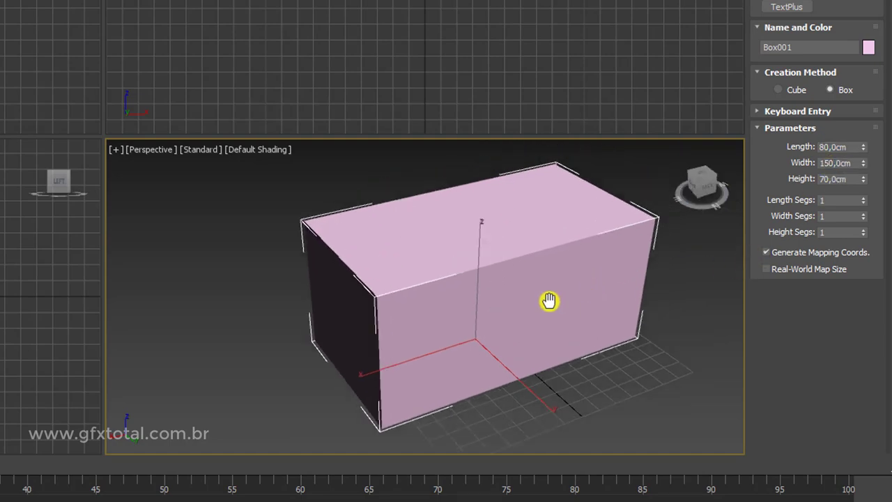
key("alt+w")
middle_click_drag(597, 355, 649, 337, "alt")
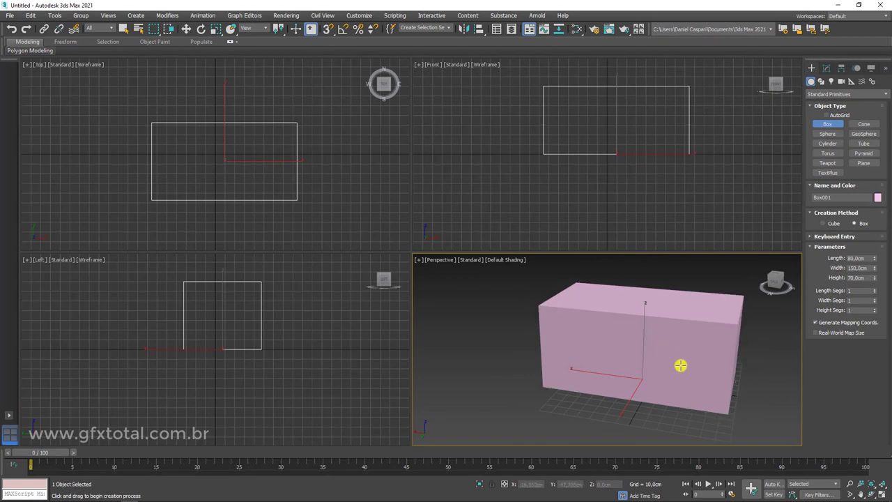
Change the box's object colour to blue
middle_click_drag(639, 371, 703, 374, "alt")
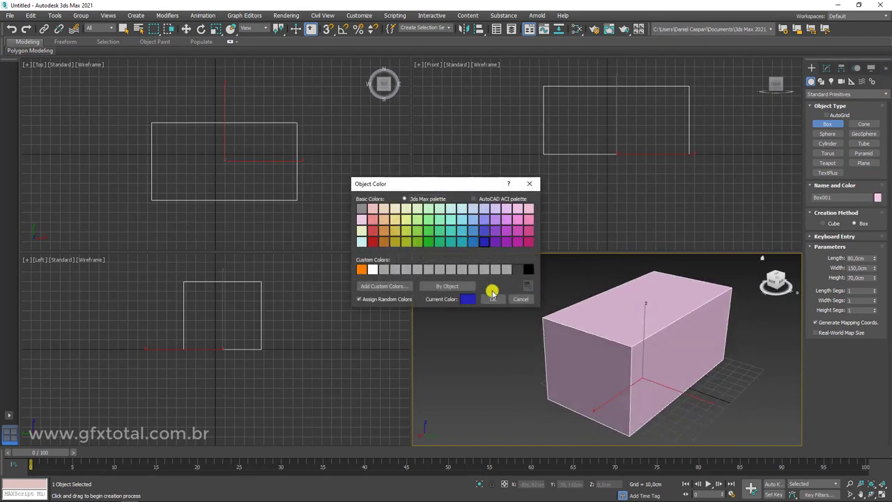
left_click(493, 297)
middle_click_drag(681, 388, 679, 340, "alt")
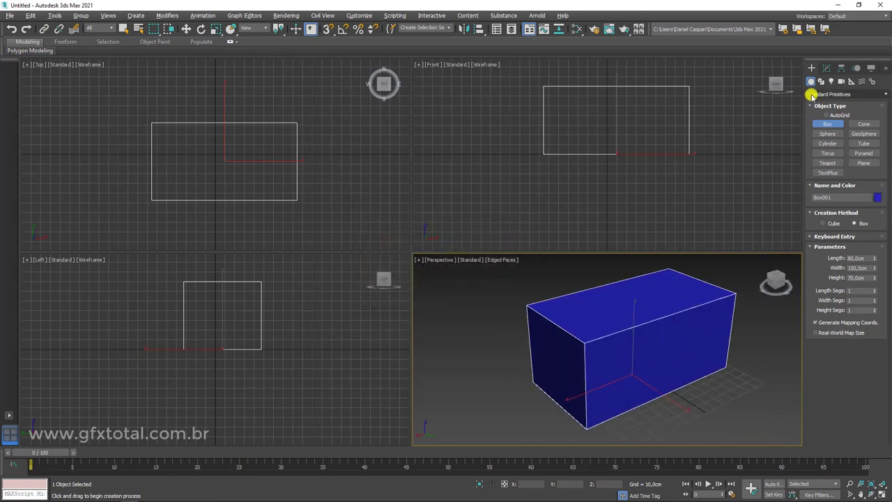
Add Edit Poly and raise the bottom vertices to flatten the box into a thin slab
left_click(826, 68)
left_click(882, 93)
left_click_drag(888, 111, 889, 175)
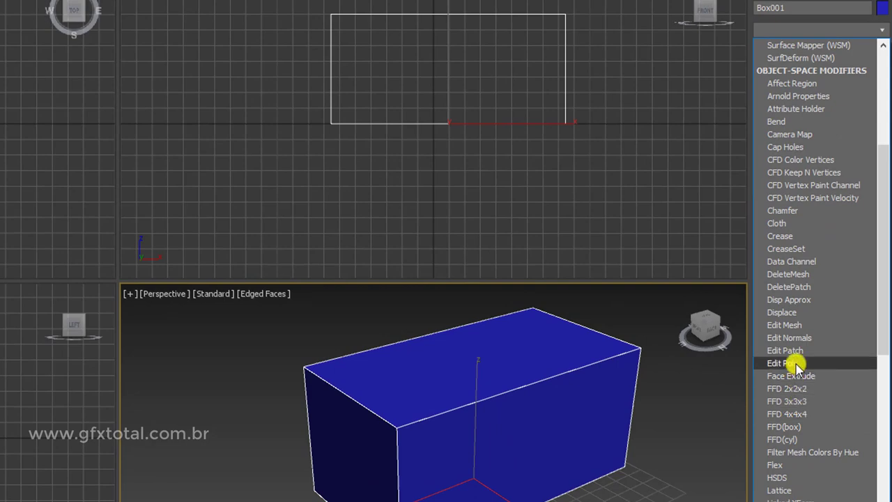
left_click(795, 365)
left_click(782, 322)
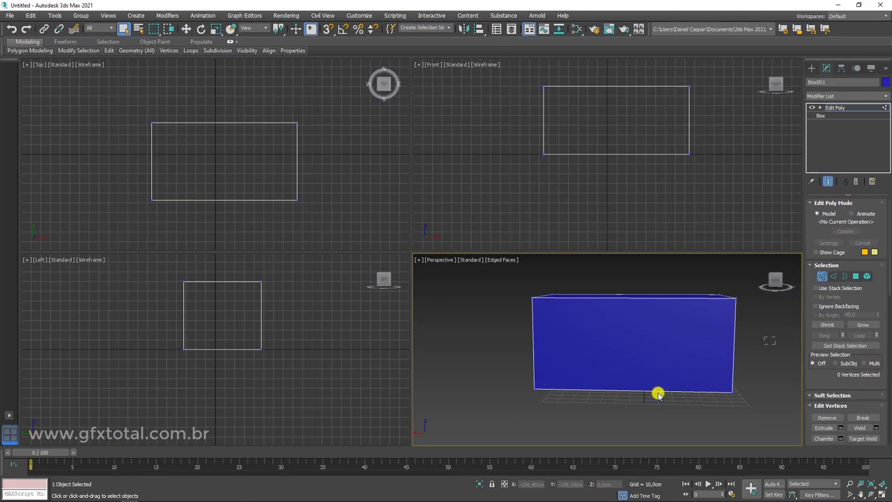
mouse_move(657, 392)
left_mouse_down()
mouse_move(583, 347)
mouse_move(640, 260)
left_mouse_up()
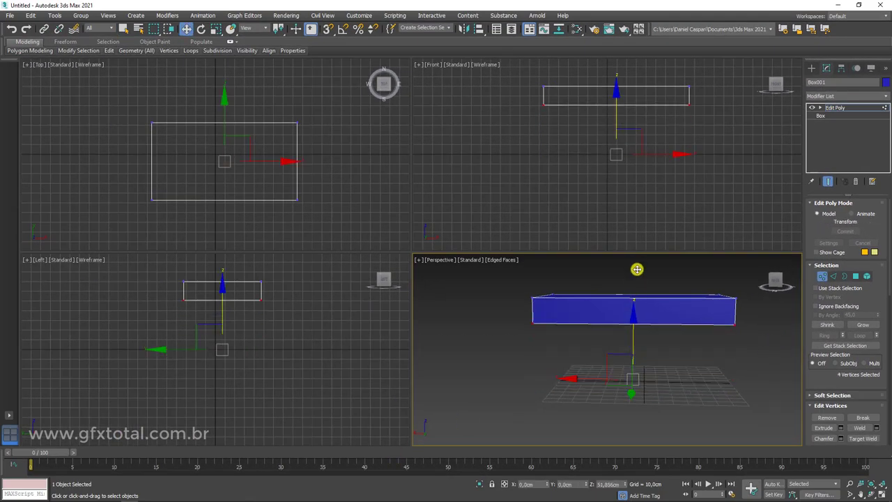
left_click(837, 108)
mouse_move(721, 261)
middle_mouse_down("alt")
mouse_move(755, 275)
mouse_move(721, 267)
middle_mouse_up("alt")
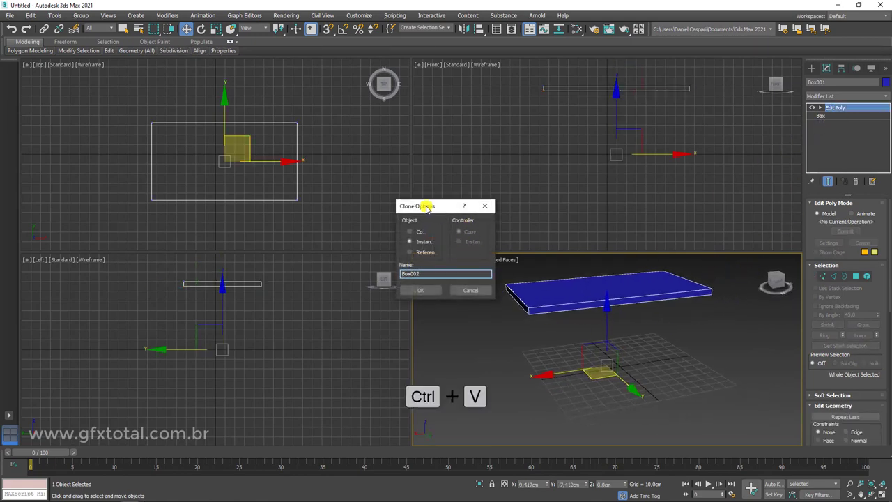
Clone the slab as a Copy named Box002
mouse_move(428, 207)
left_mouse_down()
mouse_move(447, 268)
mouse_move(438, 284)
left_mouse_up()
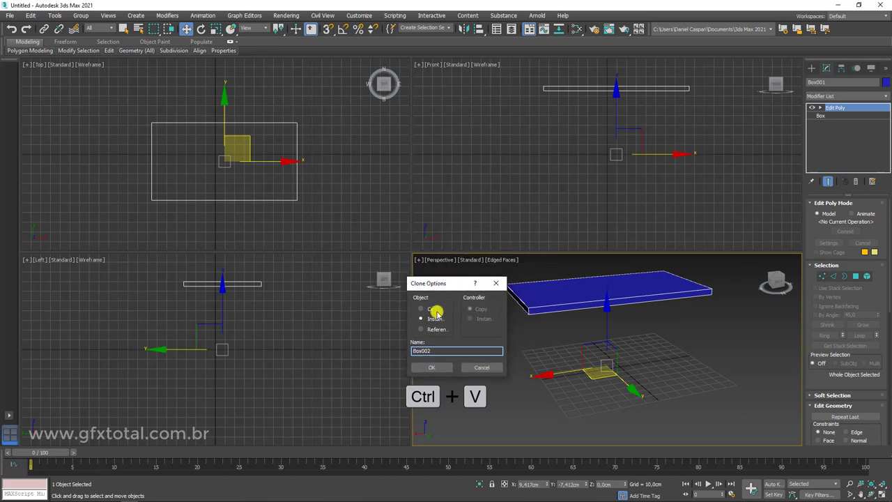
left_click(437, 368)
left_click(856, 276)
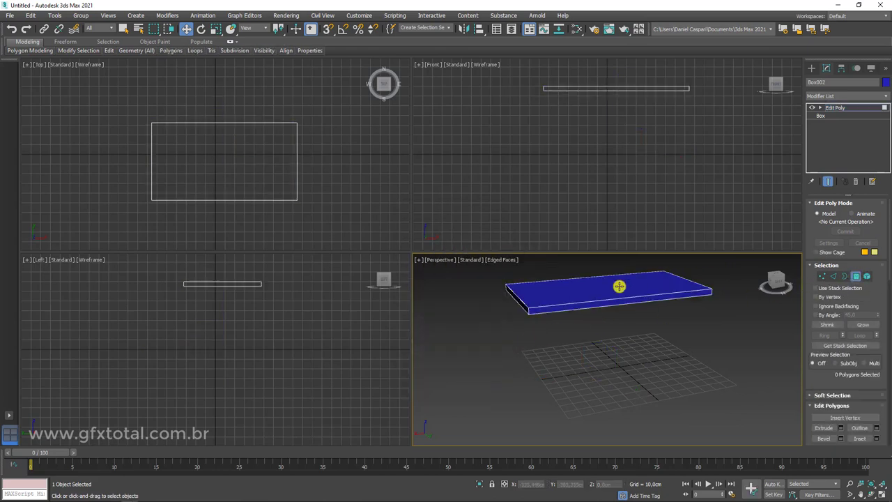
Raise the copy's top face to make it taller, cancelling a stray bottom-face move
left_click(619, 286)
left_click_drag(605, 255, 612, 325)
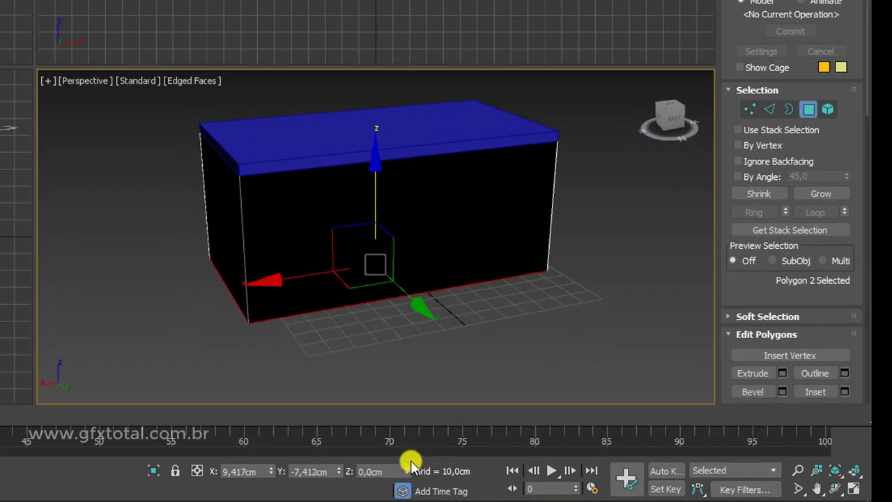
mouse_move(443, 379)
middle_mouse_down("alt")
mouse_move(454, 318)
mouse_move(364, 172)
middle_mouse_up("alt")
left_click_drag(375, 187, 375, 119)
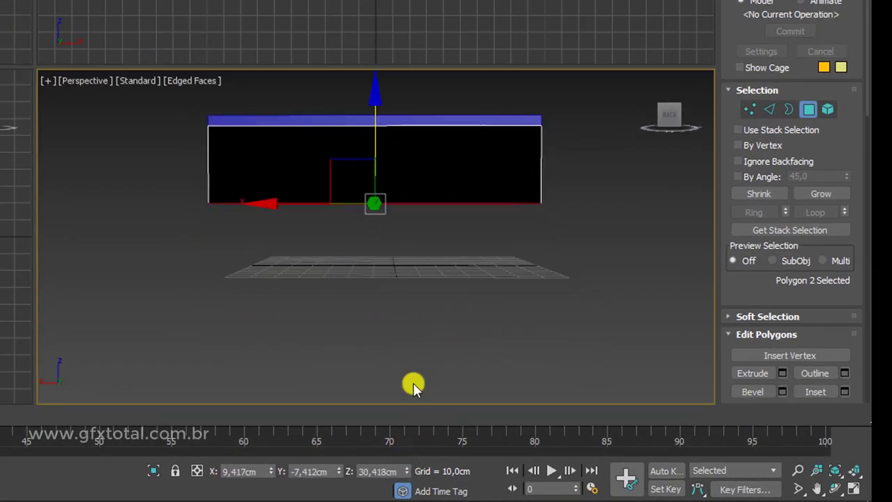
right_click(397, 472)
mouse_move(404, 355)
middle_mouse_down("alt")
mouse_move(544, 359)
mouse_move(532, 349)
middle_mouse_up("alt")
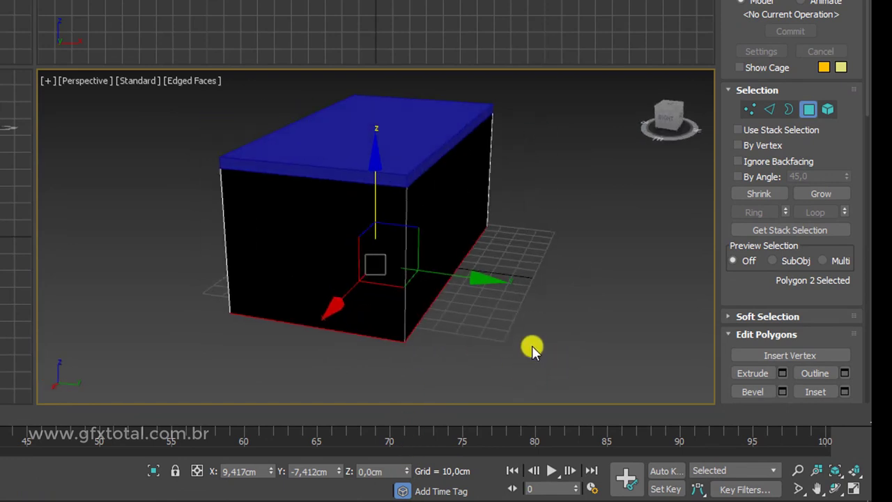
Select the whole copy as an Element and flip its face normals
left_click(827, 111)
left_click(414, 216)
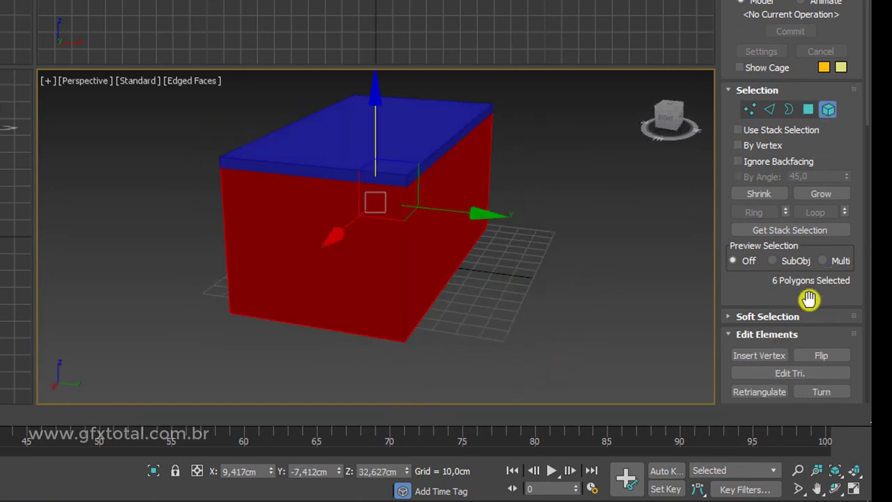
left_click(817, 354)
Slide the left-side vertices right to squeeze the copy into one thin leg
left_click(750, 109)
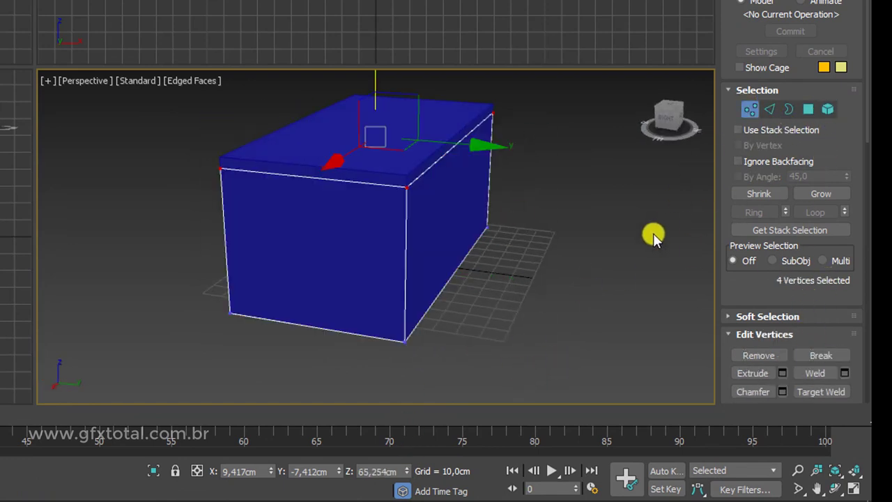
middle_click_drag(654, 235, 323, 187, "alt")
left_click_drag(341, 346, 340, 345)
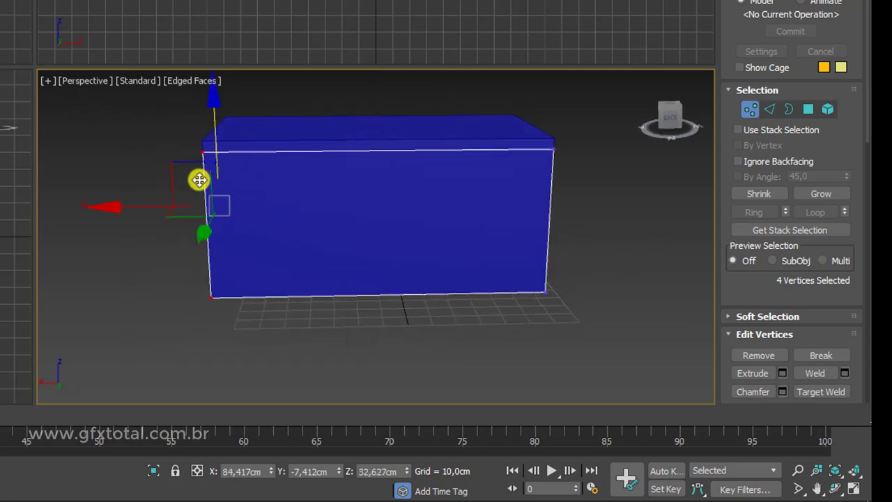
left_click_drag(132, 208, 425, 213)
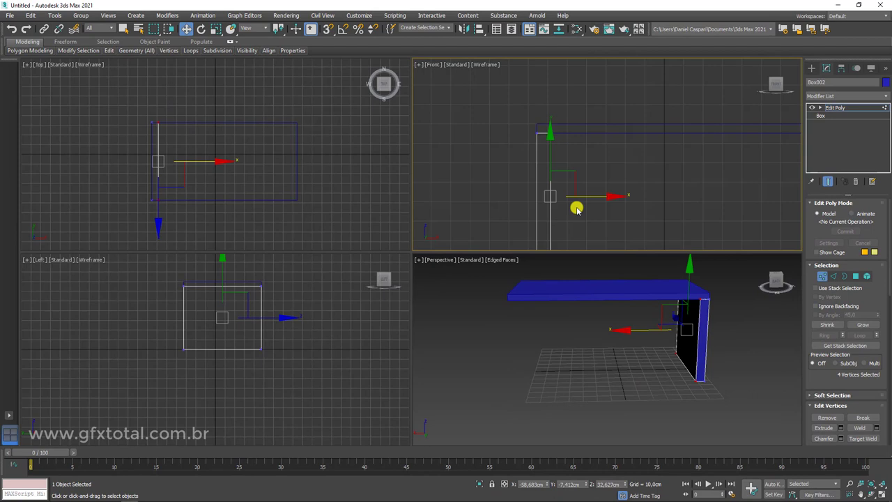
scroll(574, 195, "up", 2)
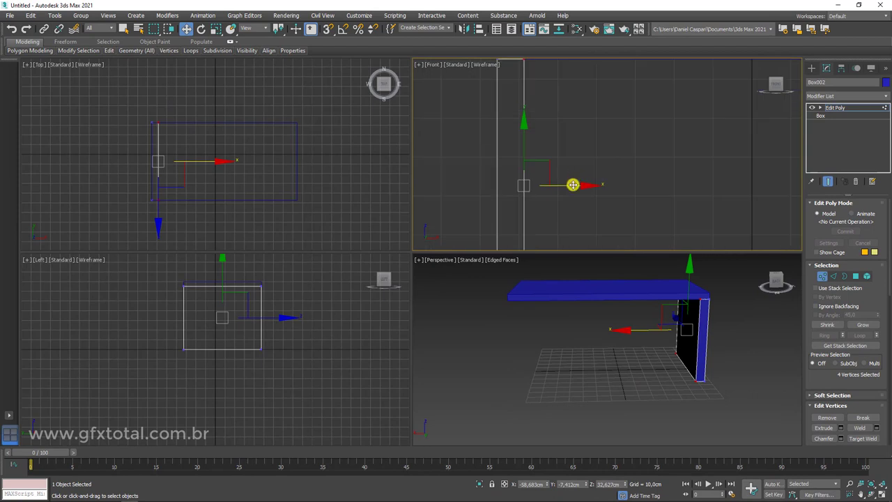
middle_click_drag(711, 369, 698, 388, "alt")
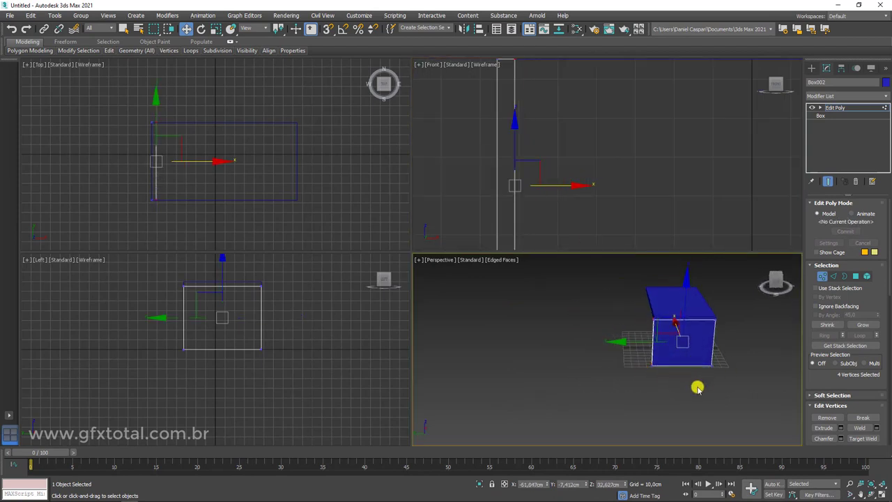
mouse_move(682, 302)
left_mouse_down()
mouse_move(690, 347)
mouse_move(642, 340)
left_mouse_up()
mouse_move(617, 340)
middle_mouse_down("alt")
mouse_move(647, 343)
mouse_move(685, 362)
mouse_move(721, 298)
mouse_move(687, 342)
middle_mouse_up("alt")
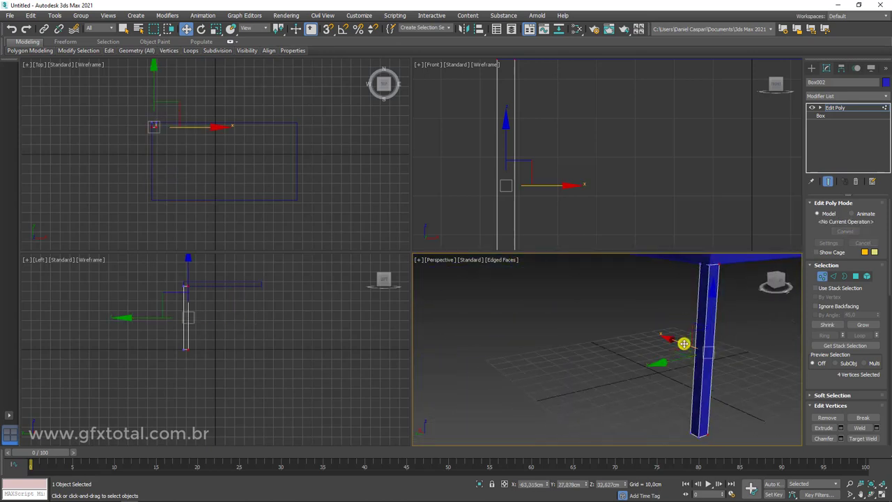
scroll(687, 342, "down", 5)
left_click(836, 108)
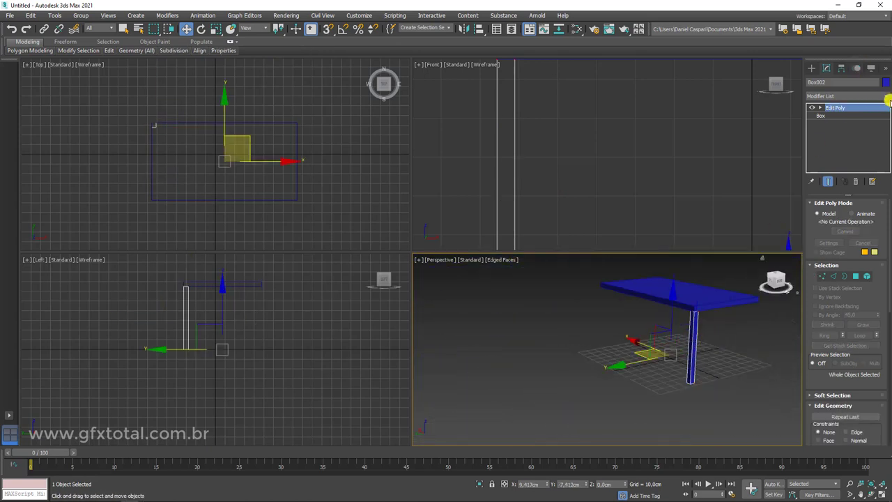
Add two Symmetry modifiers, X with Flip then Y, to mirror the leg into four
left_click(884, 96)
left_click_drag(886, 156, 886, 391)
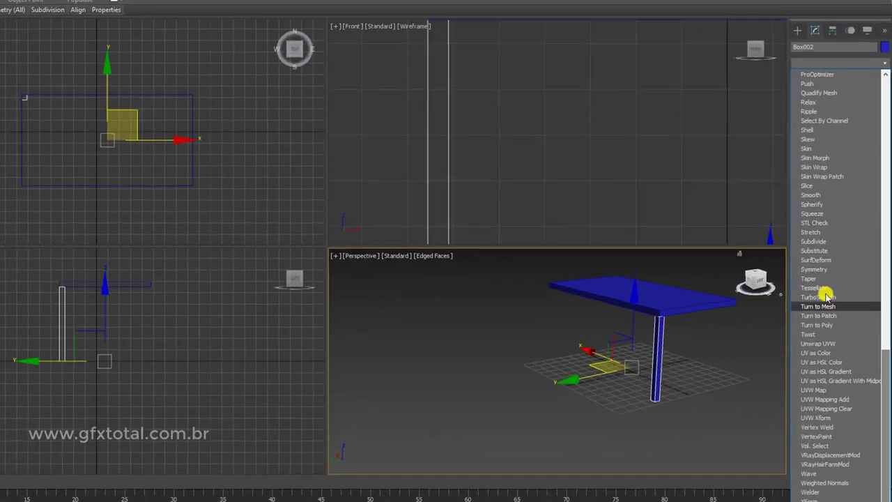
left_click(780, 261)
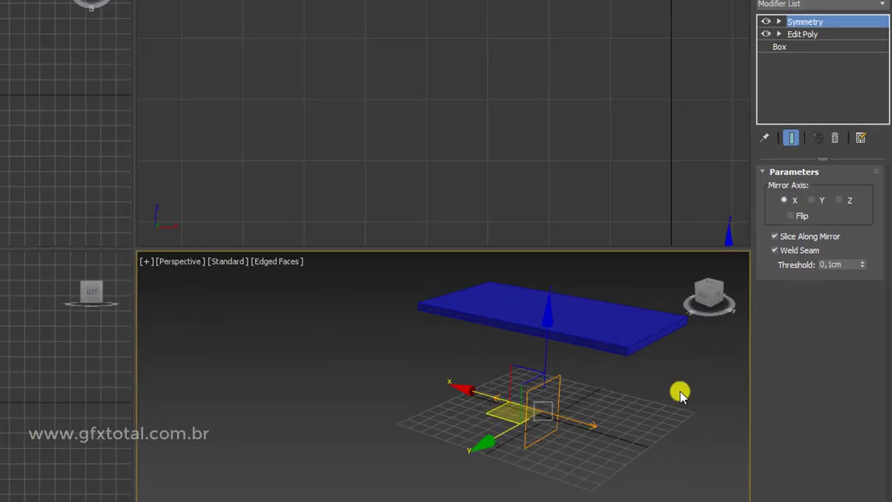
left_click(794, 221)
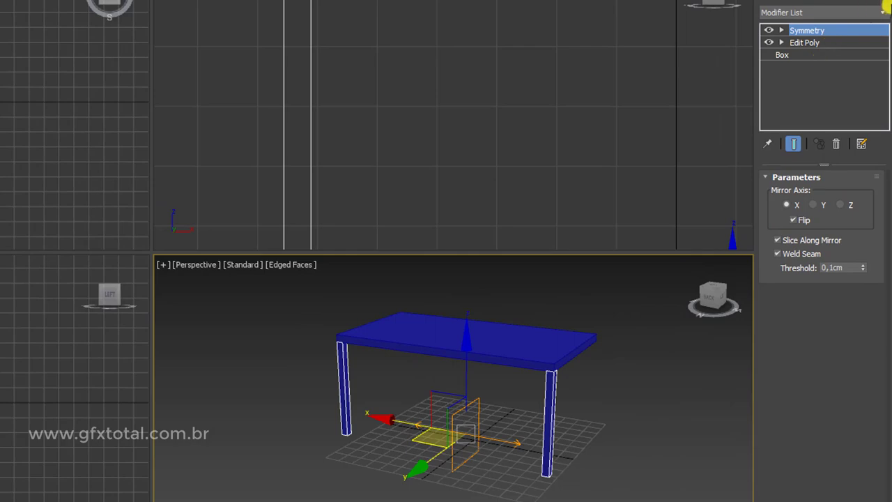
left_click(883, 12)
left_click_drag(883, 56, 883, 439)
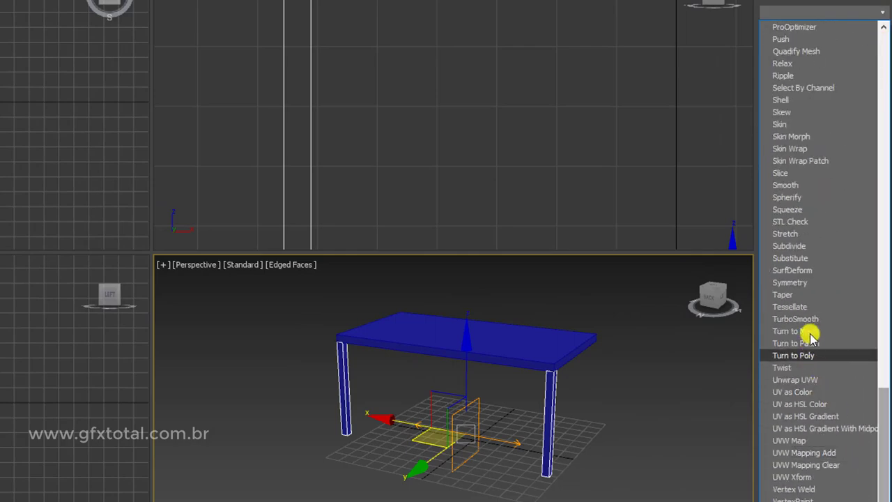
left_click(802, 282)
left_click(814, 206)
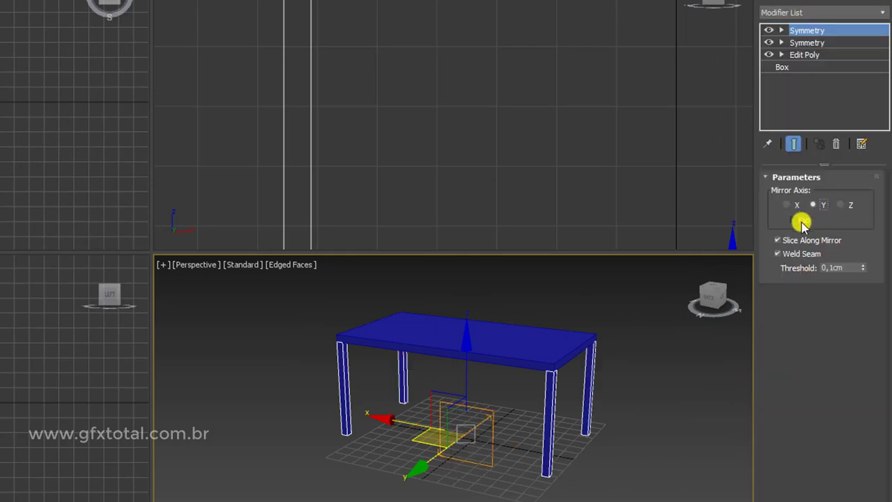
Attach the legs to the tabletop, move it aside along Y, and rename it 'retangular'
middle_click_drag(591, 318, 447, 323, "alt")
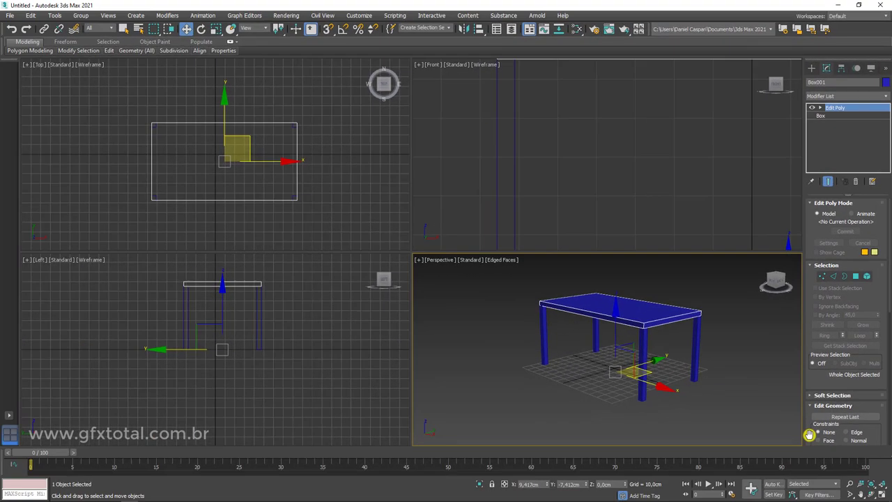
scroll(809, 435, "down", 3)
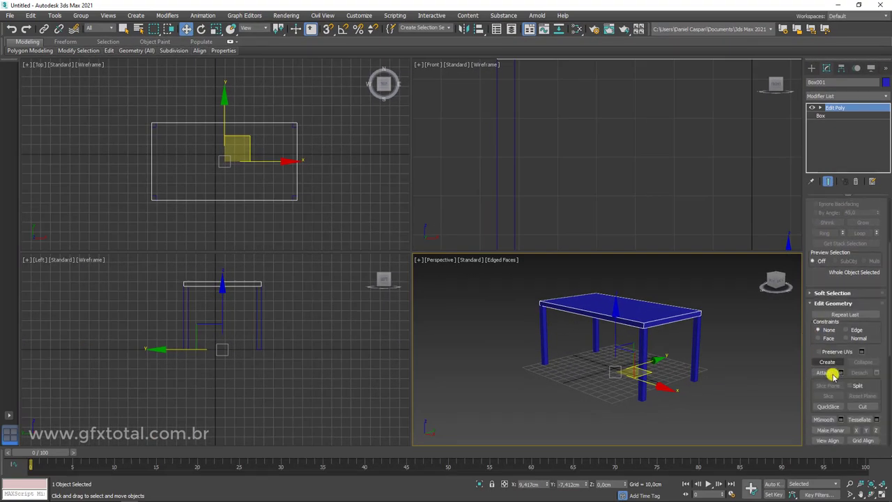
left_click(825, 372)
left_click(694, 336)
key("w")
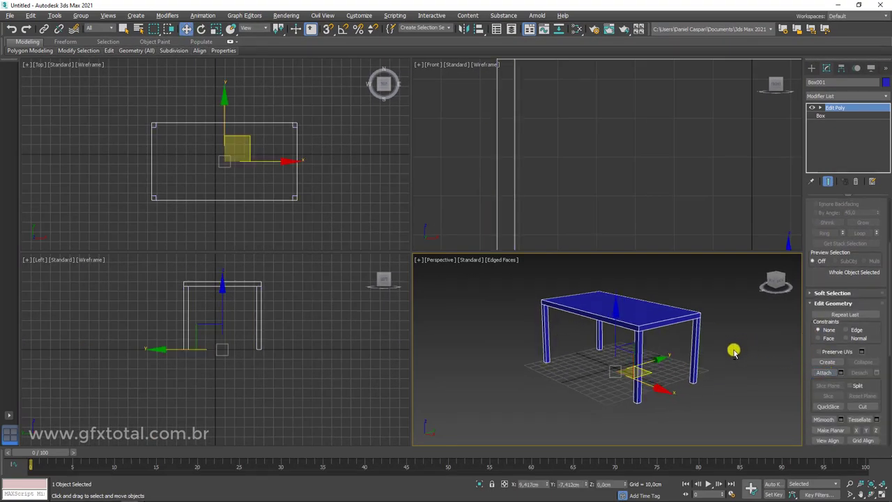
middle_click_drag(735, 350, 655, 363, "alt")
left_click_drag(656, 364, 805, 109)
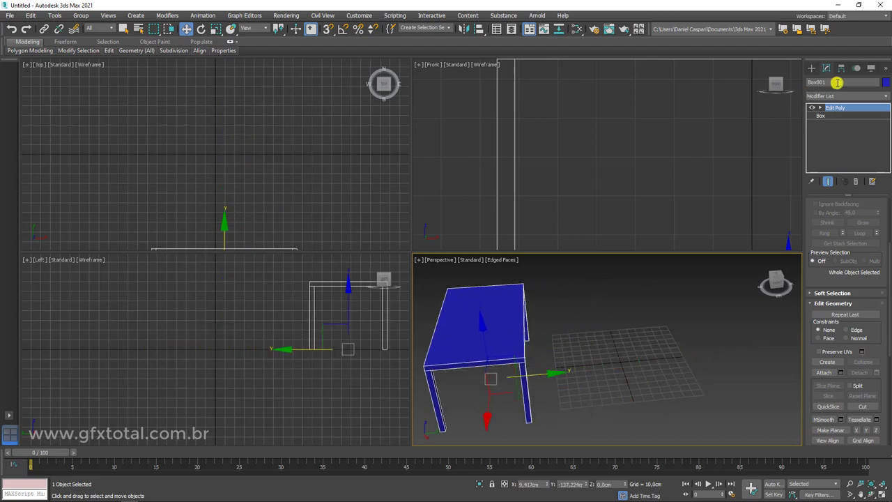
type("retangular")
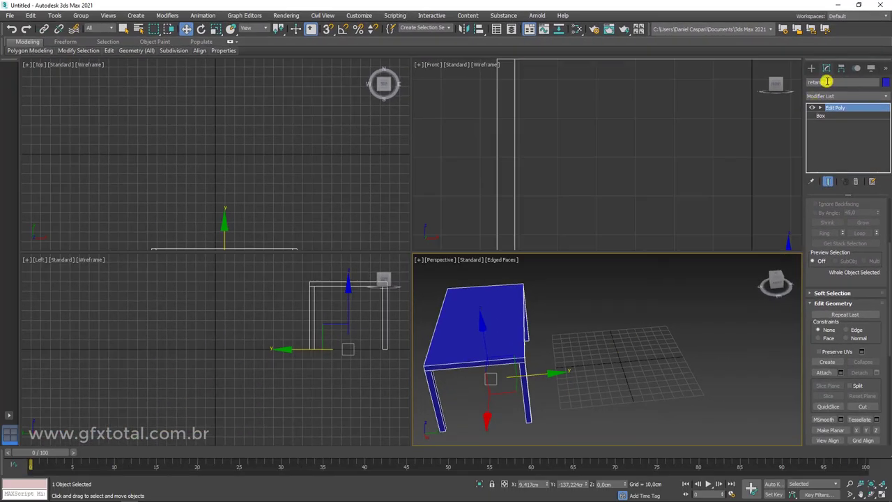
Drag out a Standard Primitives cylinder beside the table
left_click(811, 68)
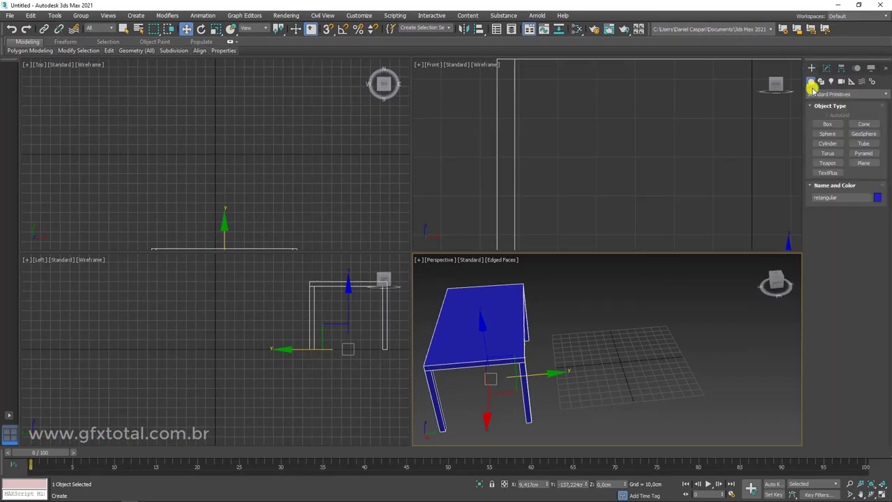
left_click(828, 143)
left_click_drag(671, 357, 730, 355)
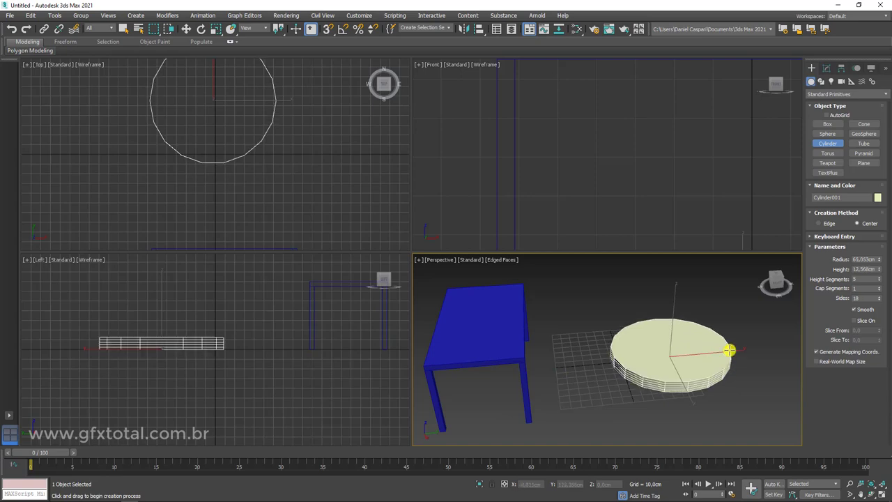
left_click(729, 350)
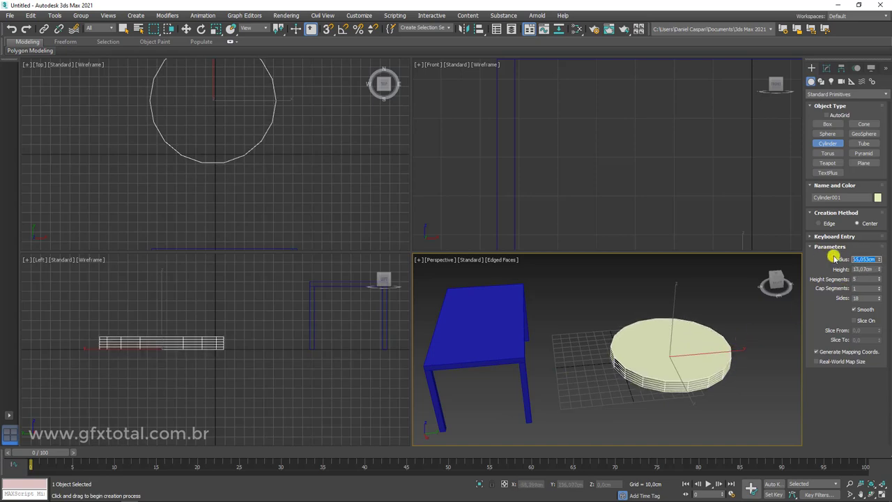
Set the cylinder to radius 60 cm, height 70 cm, 1 height segment and 64 sides
type("60")
key("Return")
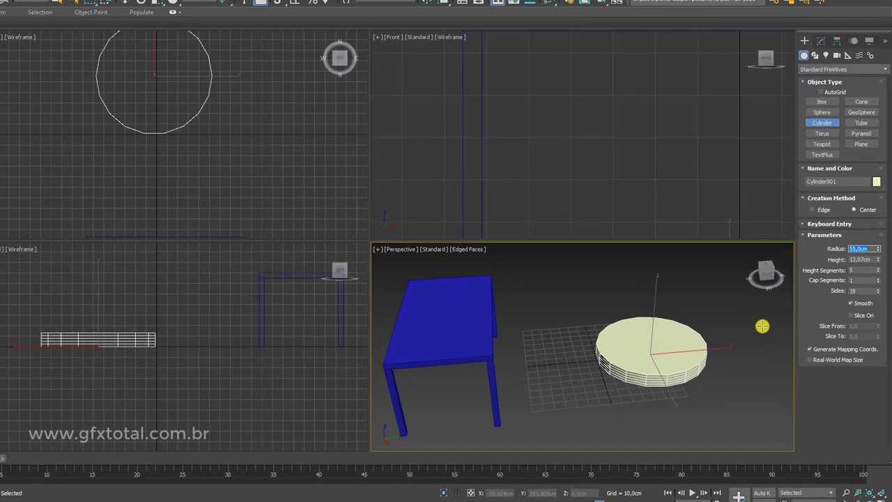
key("Return")
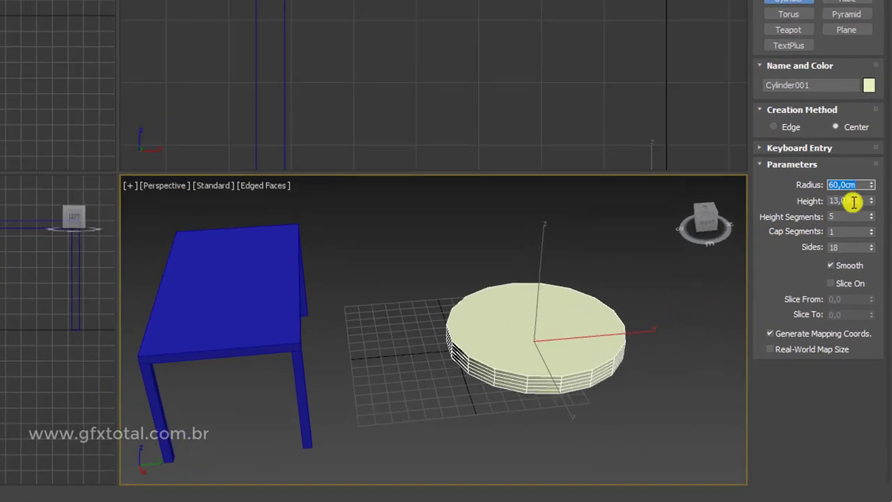
type("70")
key("Return")
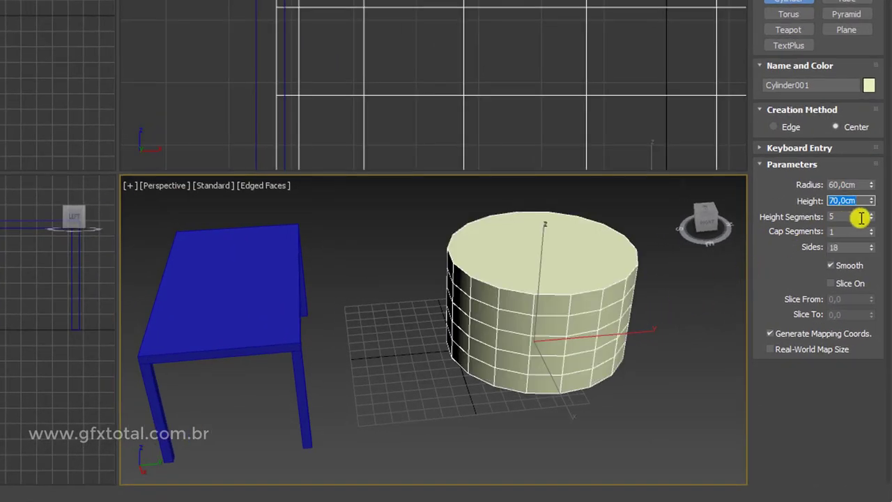
left_click_drag(870, 220, 870, 236)
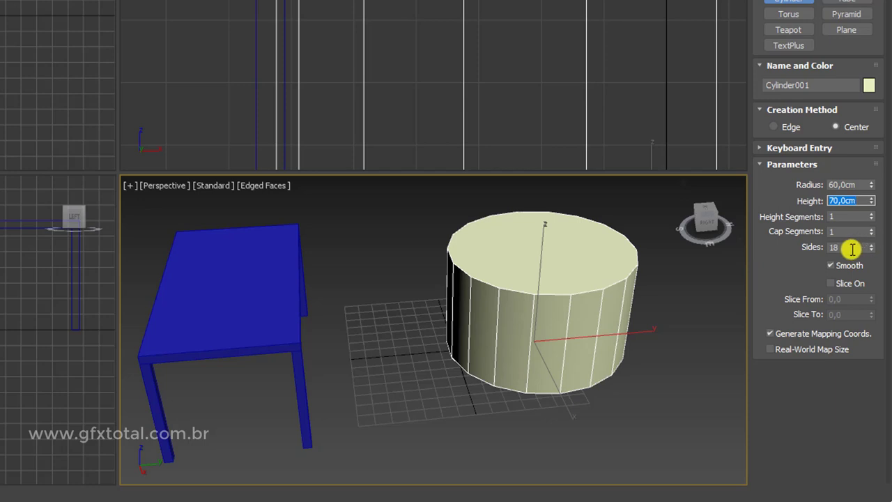
left_click(851, 246)
type("64")
key("Return")
mouse_move(687, 325)
middle_mouse_down()
mouse_move(542, 354)
mouse_move(474, 320)
mouse_move(519, 311)
middle_mouse_up()
key("w")
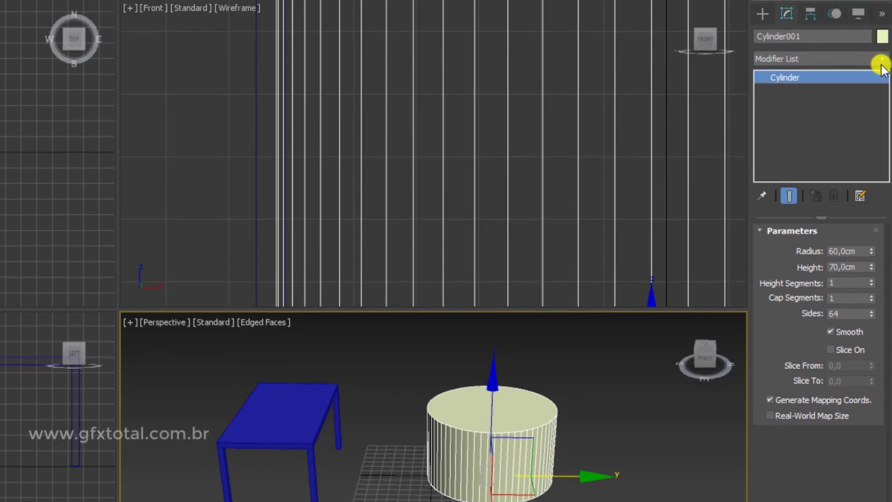
left_click(878, 59)
Add Edit Poly and raise the cylinder's bottom vertices near the top to form a thin disc
left_click_drag(883, 100, 881, 247)
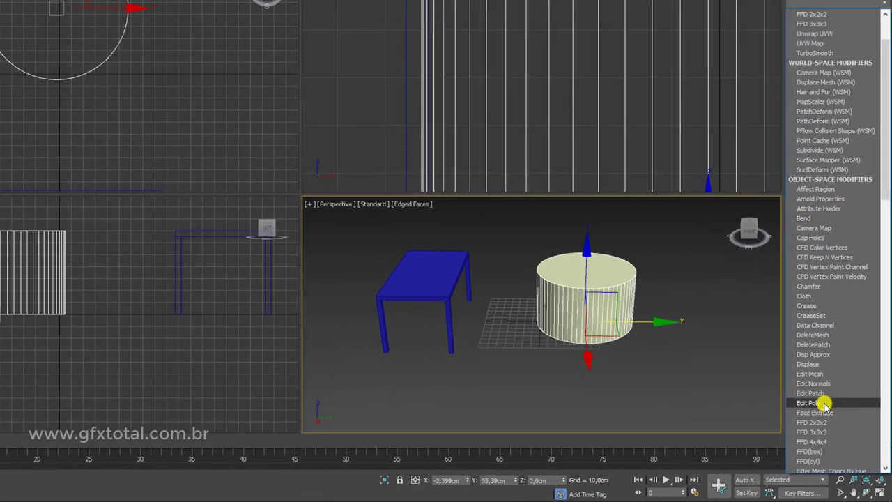
left_click(809, 403)
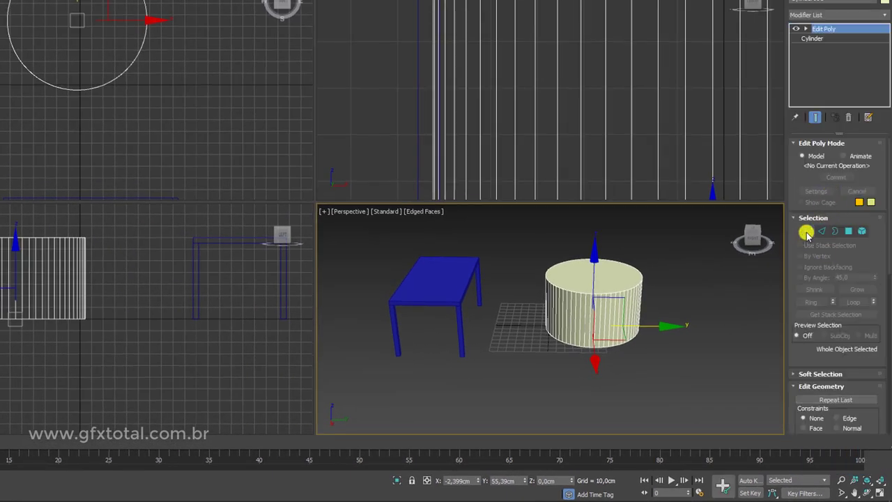
left_click(806, 234)
left_click(746, 244)
left_click_drag(464, 375, 465, 374)
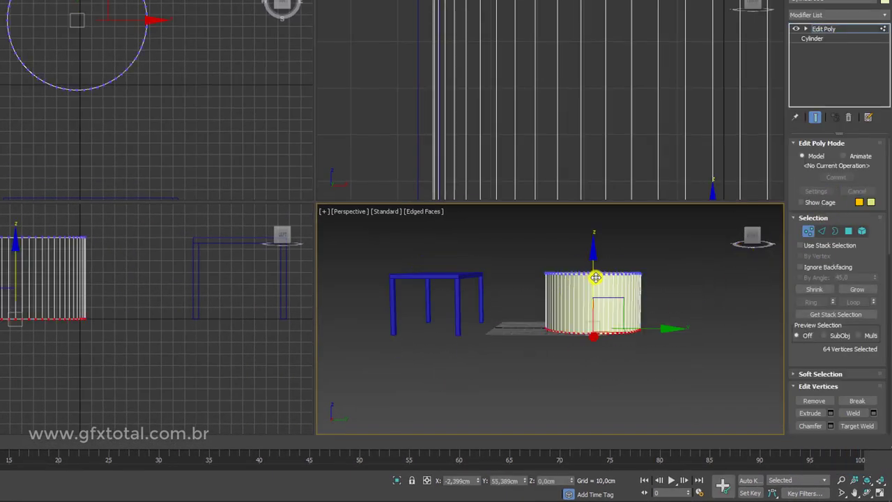
mouse_move(596, 277)
left_mouse_down()
mouse_move(593, 239)
mouse_move(612, 231)
left_mouse_up()
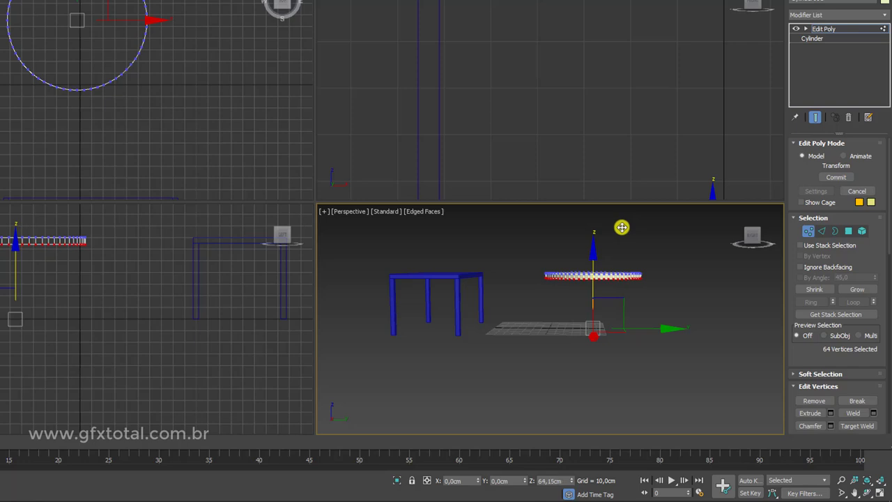
key("shift+z")
left_click(837, 28)
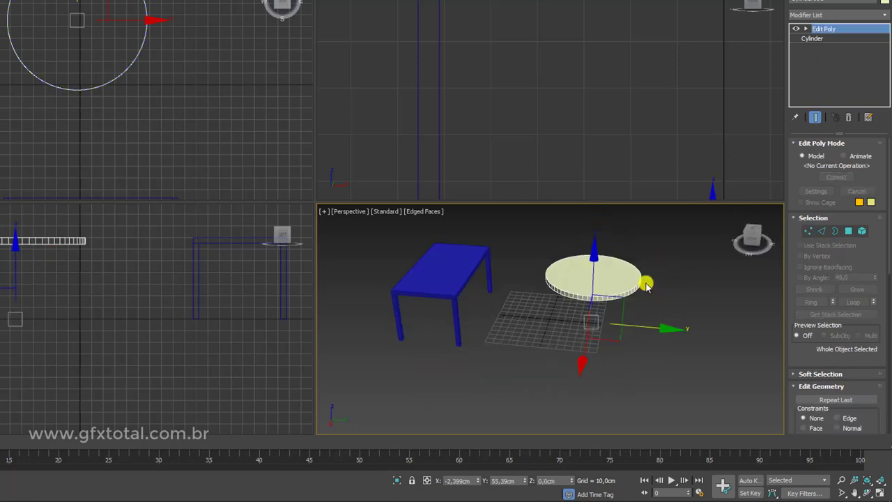
scroll(646, 284, "up", 2)
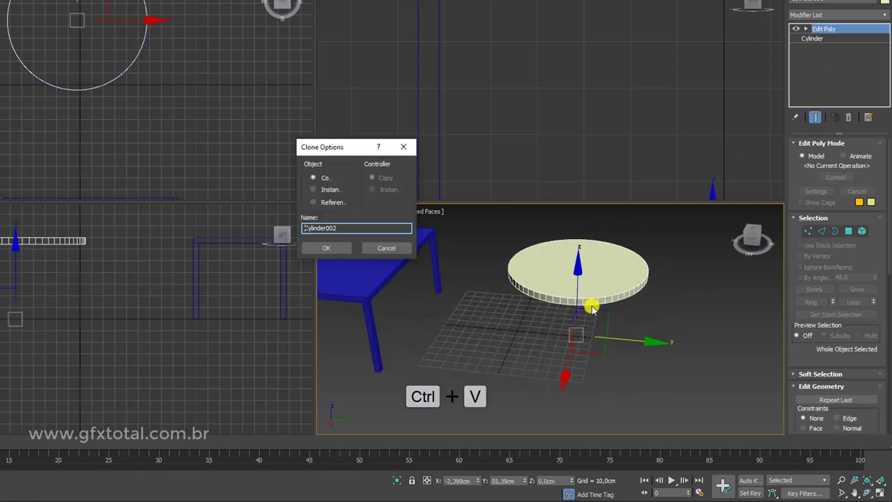
Clone the disc as a Copy and pull its top face down into a tall drum
left_click(329, 249)
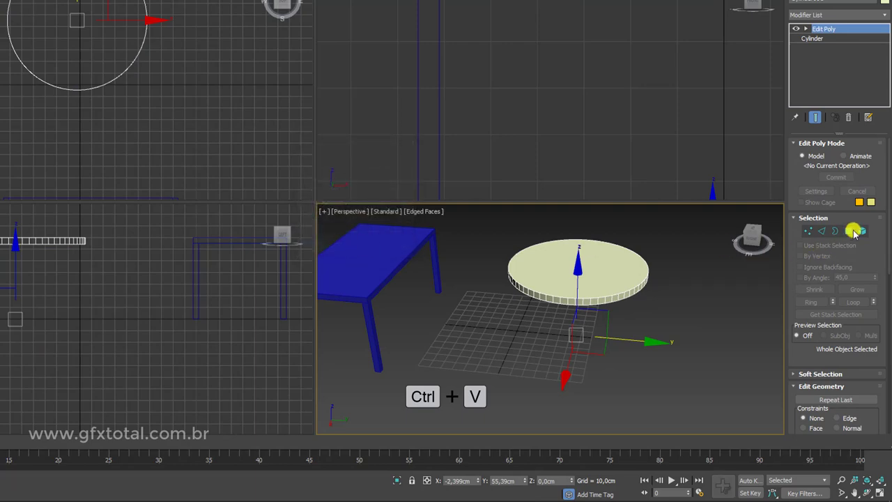
left_click(852, 231)
left_click(582, 285)
left_click_drag(578, 214, 599, 334)
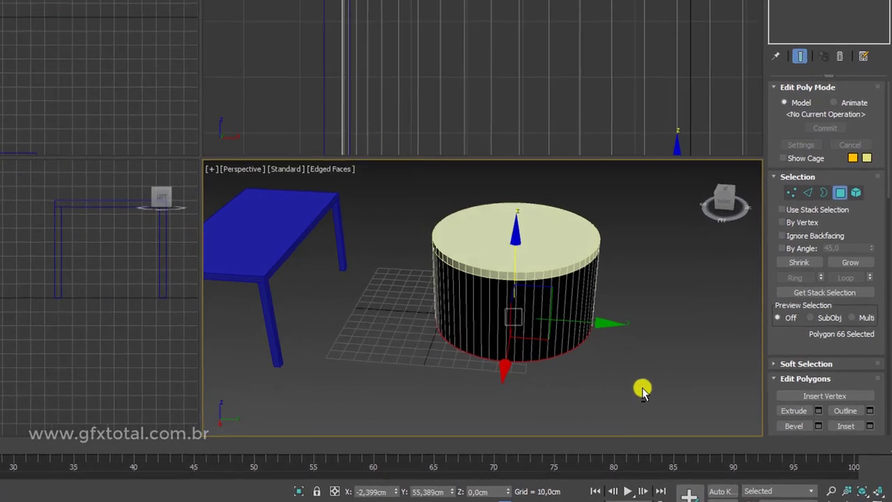
Select all the drum's polygons and scale them narrow into a slim central leg
middle_click_drag(641, 389, 637, 344, "alt")
left_click_drag(676, 210, 171, 378)
mouse_move(592, 264)
middle_mouse_down("alt")
mouse_move(565, 314)
mouse_move(441, 311)
middle_mouse_up("alt")
left_click_drag(442, 309, 487, 327)
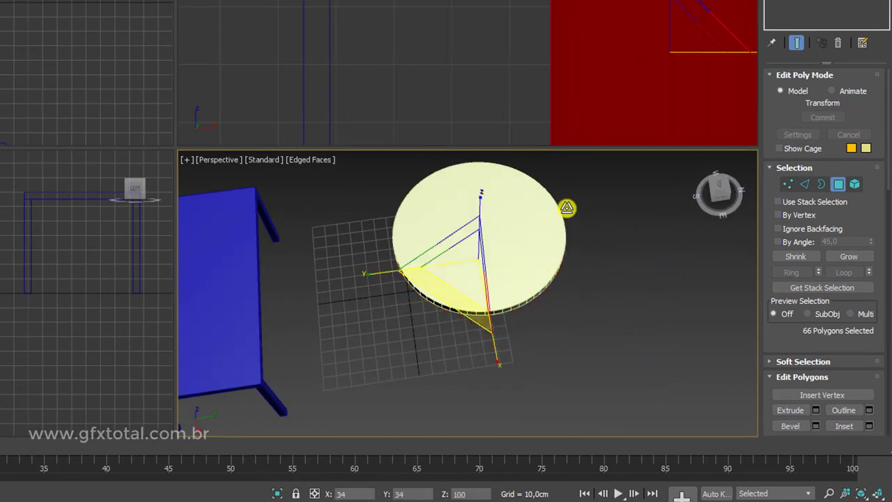
mouse_move(725, 167)
middle_mouse_down("alt")
mouse_move(649, 286)
mouse_move(575, 267)
middle_mouse_up("alt")
scroll(544, 263, "up", 5)
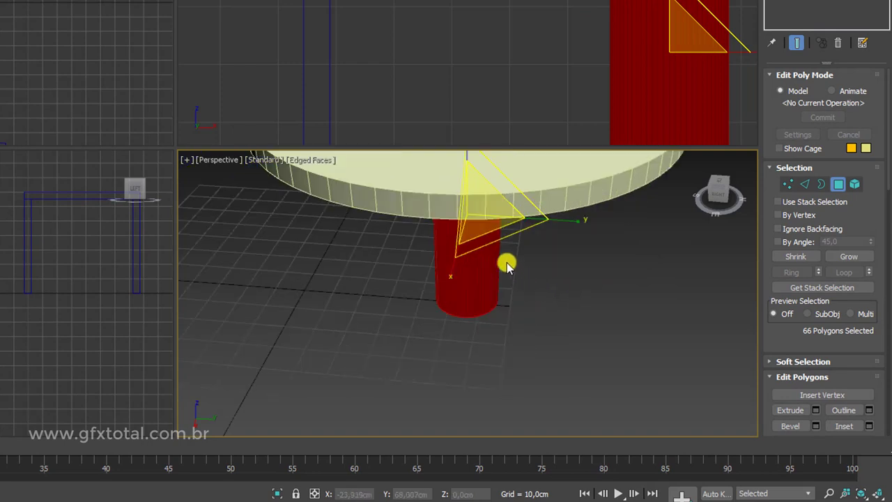
mouse_move(491, 240)
left_mouse_down()
mouse_move(484, 235)
mouse_move(488, 244)
left_mouse_up()
scroll(488, 244, "down", 5)
middle_click_drag(487, 244, 532, 217, "alt")
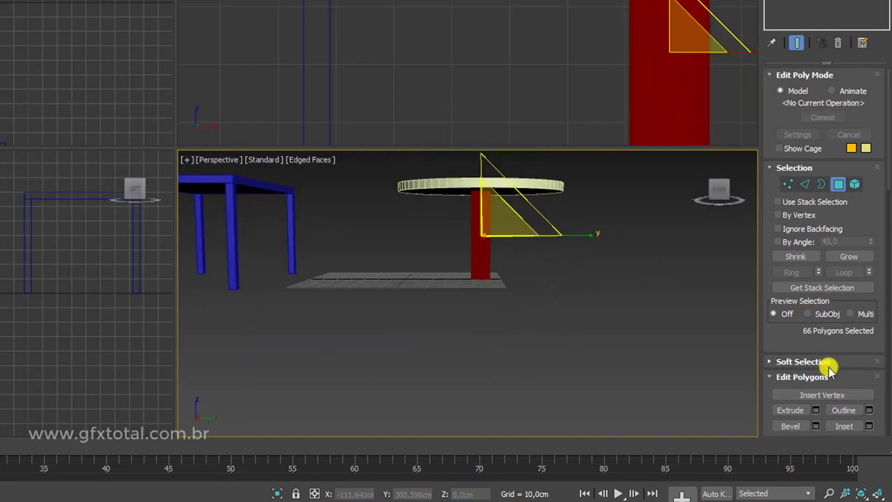
scroll(786, 285, "down", 1)
scroll(844, 262, "down", 3)
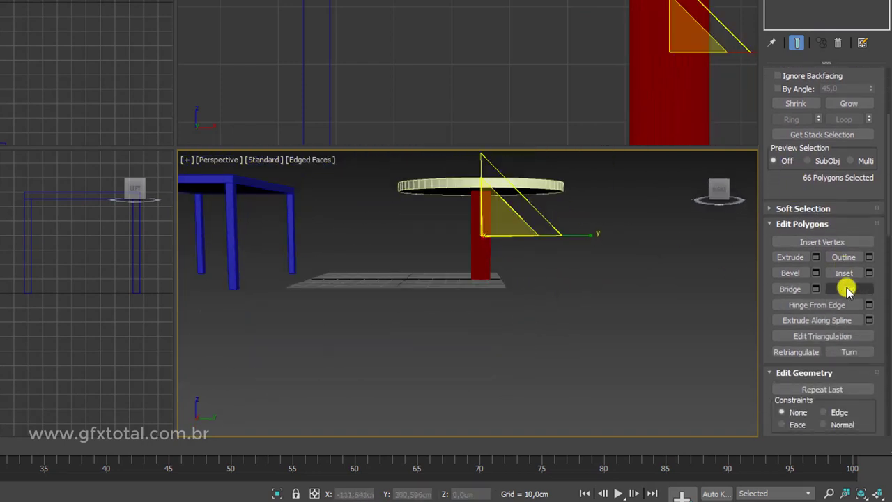
Flip the leg's polygon normals and clear the polygon selection
left_click(847, 289)
mouse_move(586, 342)
middle_mouse_down("alt")
mouse_move(575, 253)
mouse_move(600, 273)
mouse_move(546, 334)
mouse_move(568, 368)
mouse_move(573, 364)
mouse_move(504, 284)
mouse_move(491, 229)
mouse_move(504, 265)
mouse_move(546, 293)
middle_mouse_up("alt")
left_click(575, 259)
mouse_move(629, 157)
middle_mouse_down()
mouse_move(588, 199)
mouse_move(531, 192)
middle_mouse_up()
scroll(688, 79, "down", 3)
Connect the leg's vertical edges into a new loop and lower it near the leg's bottom
key("2")
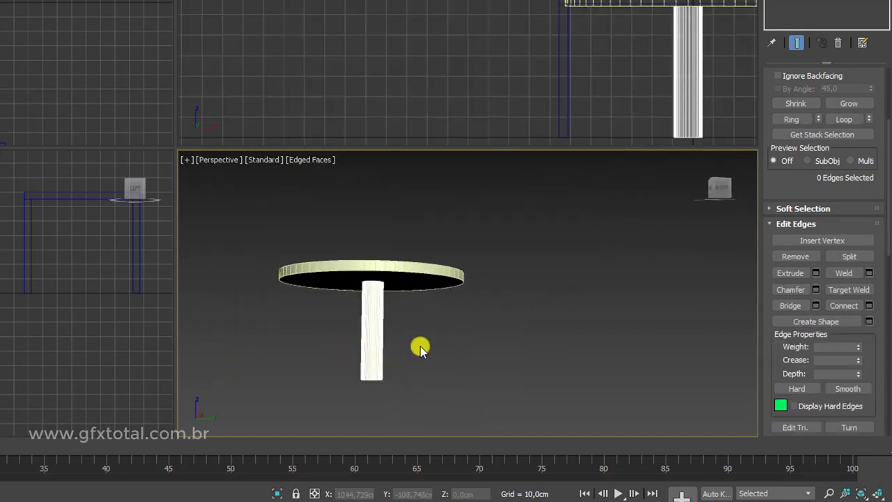
key("ctrl+a")
middle_click_drag(578, 318, 388, 343, "alt")
scroll(477, 277, "up", 5)
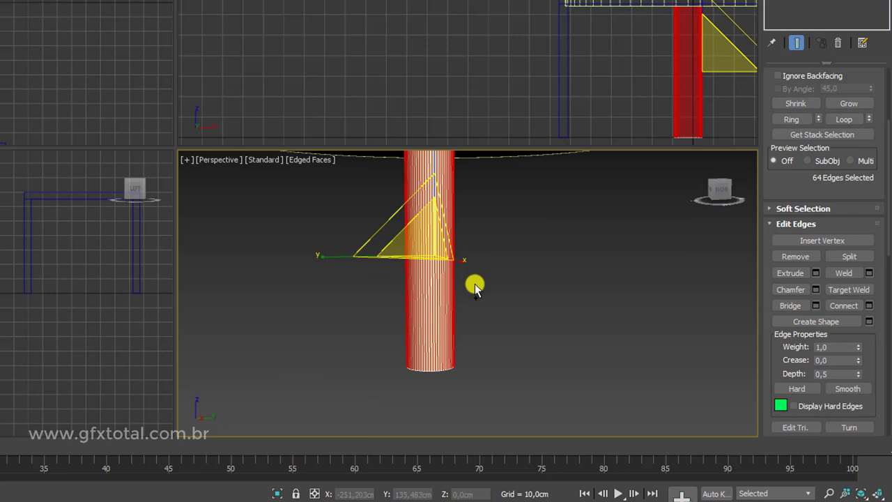
key("ctrl+shift+e")
key("w")
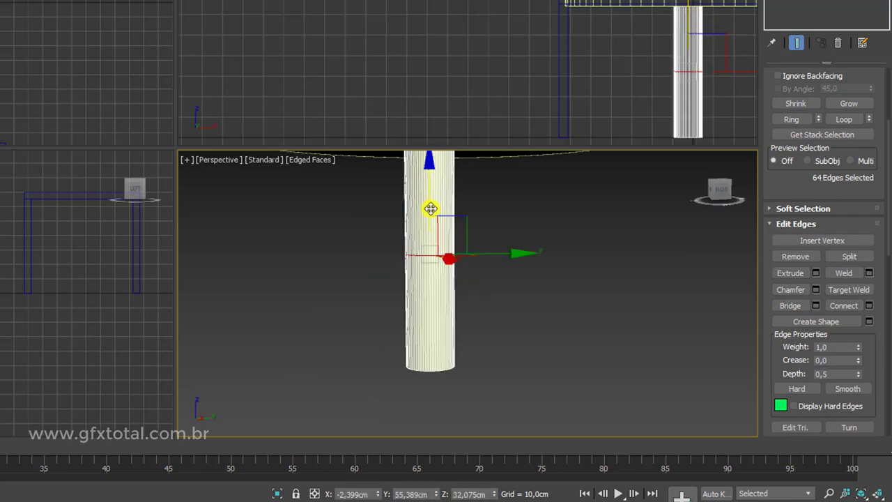
middle_click_drag(667, 76, 582, 3)
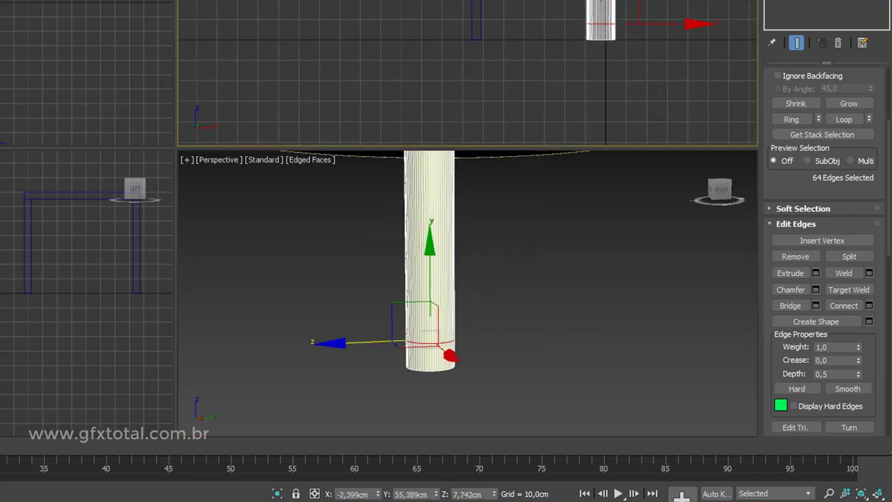
Select polygons on the leg's lower side and Shift-move them outward into an arm
left_click(833, 117)
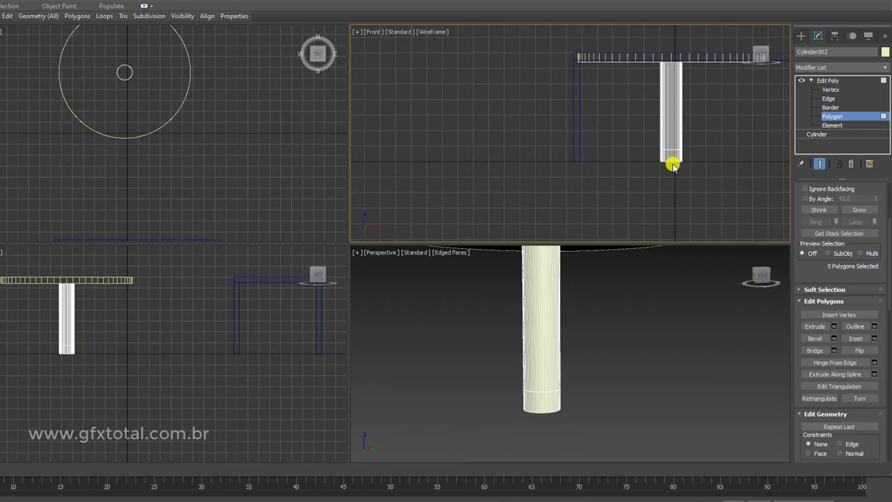
scroll(718, 142, "up", 3)
scroll(701, 139, "up", 3)
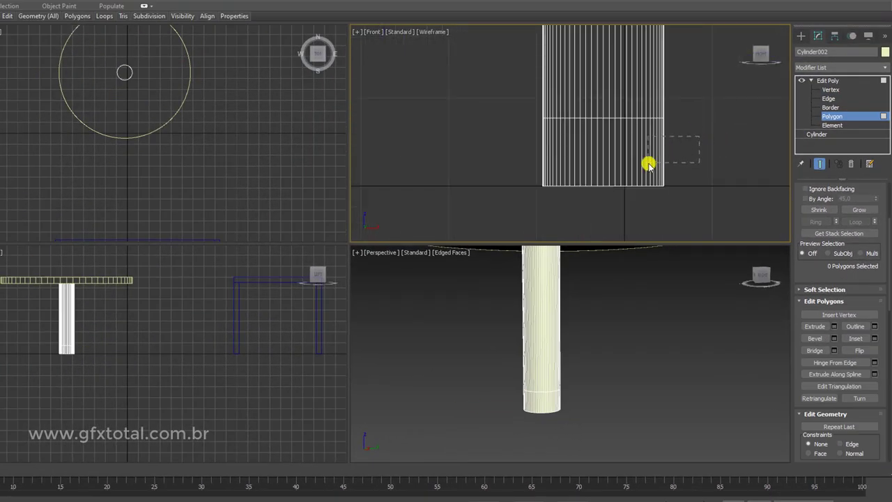
left_click_drag(648, 163, 648, 163)
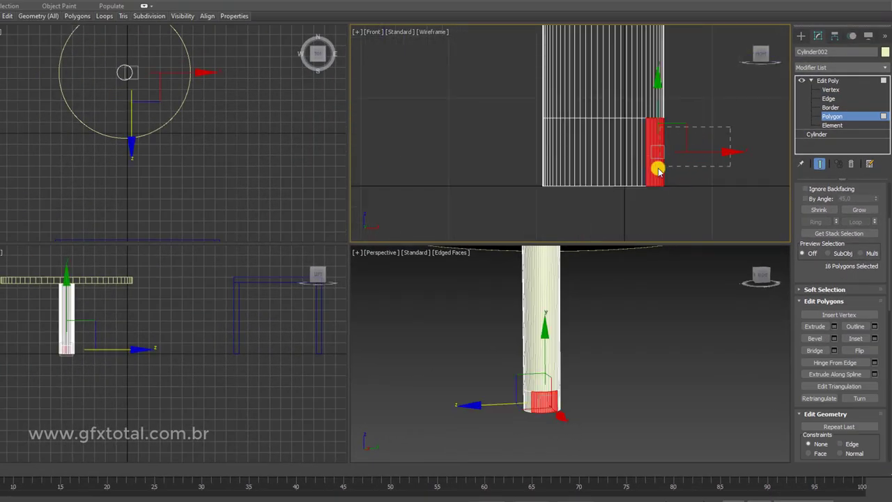
scroll(648, 174, "down", 5)
middle_click_drag(697, 169, 599, 185)
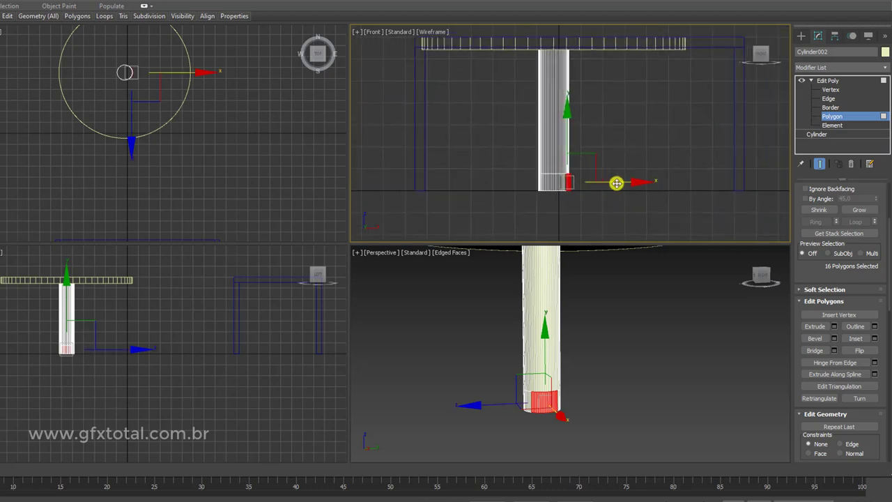
left_click_drag(617, 184, 698, 183)
mouse_move(671, 366)
middle_mouse_down("alt")
mouse_move(751, 361)
mouse_move(668, 395)
middle_mouse_up("alt")
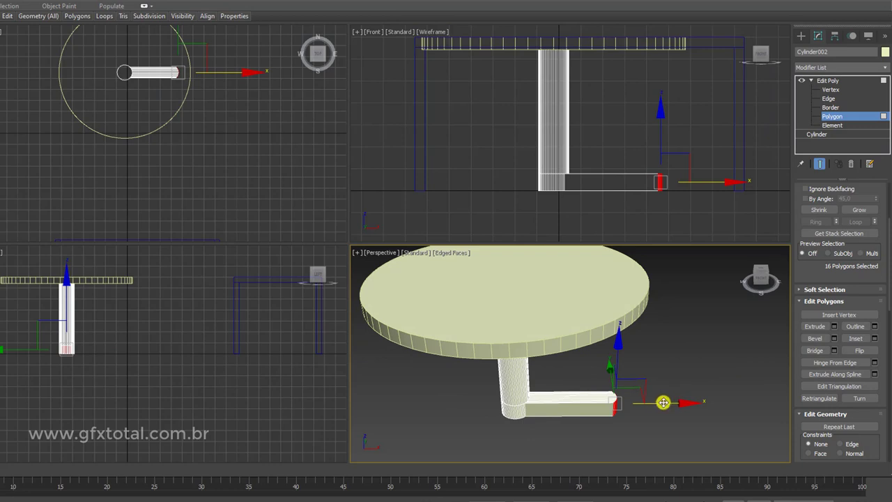
Undo that arm, reselect fewer side polygons and extrude a horizontal foot along X
right_click(657, 239)
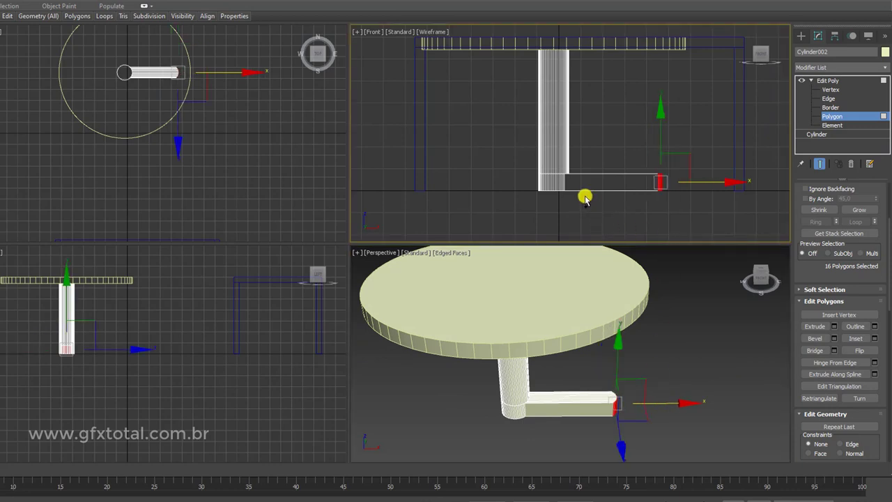
key("ctrl+z")
scroll(574, 181, "up", 5)
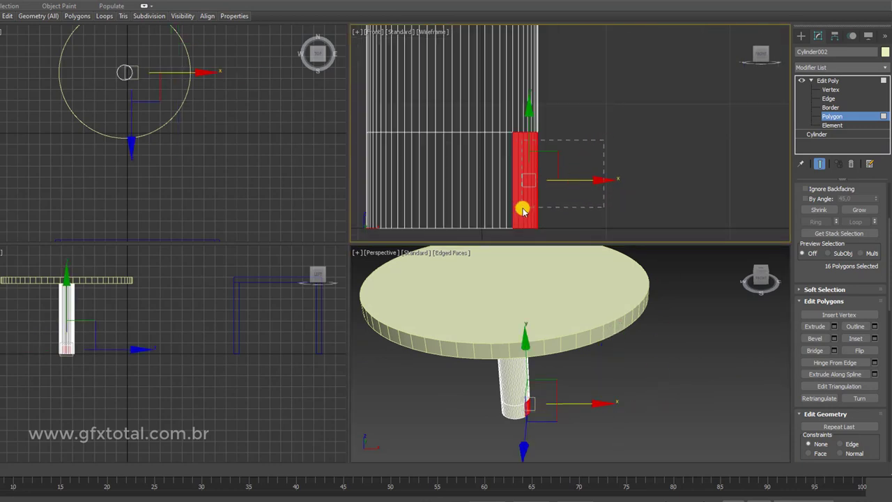
left_click_drag(523, 211, 526, 210, "alt")
scroll(609, 193, "down", 3)
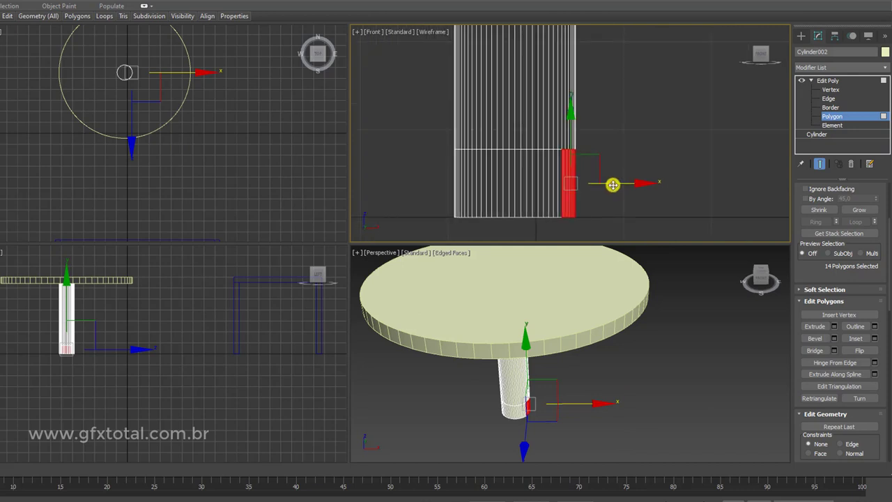
left_click_drag(612, 185, 729, 154, "shift")
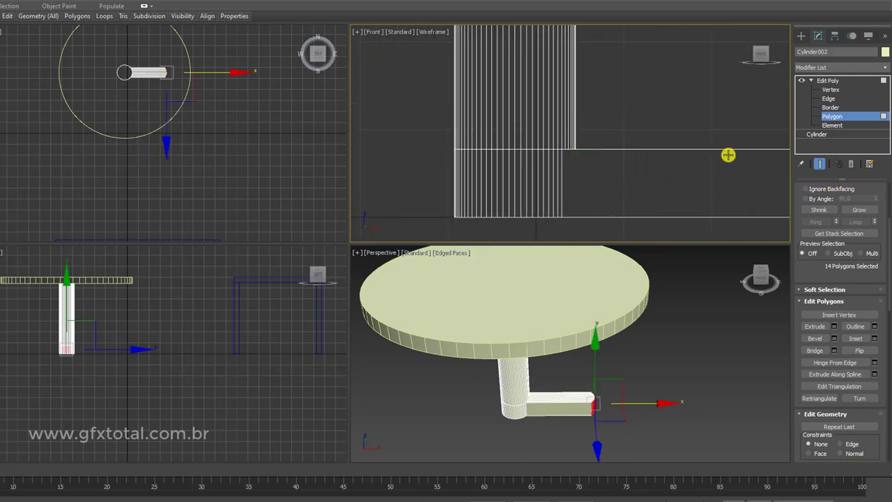
scroll(729, 155, "down", 3)
scroll(718, 171, "down", 2)
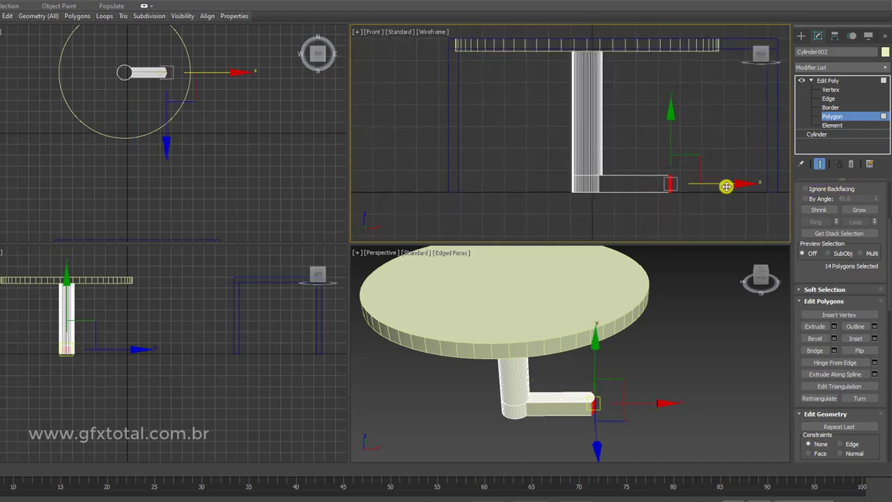
left_click(813, 81)
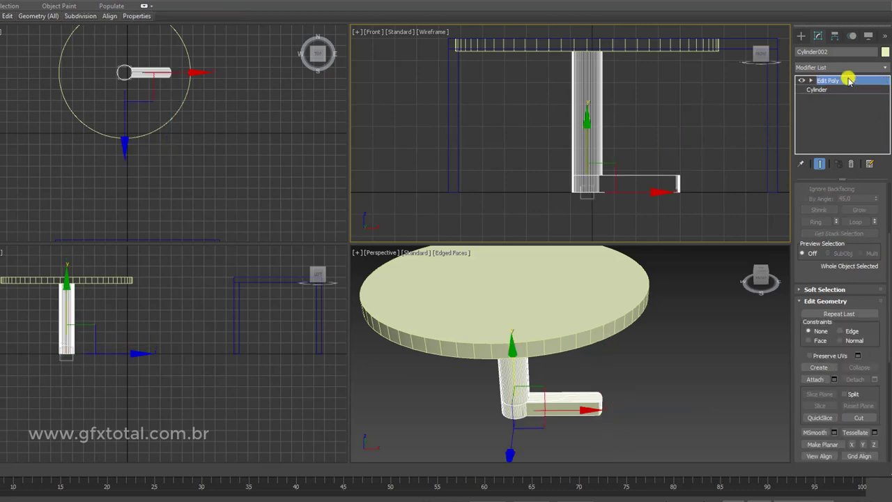
In Polygon mode, select only the end polygons of the base arm
scroll(730, 314, "down", 2)
middle_click_drag(657, 358, 701, 355, "alt")
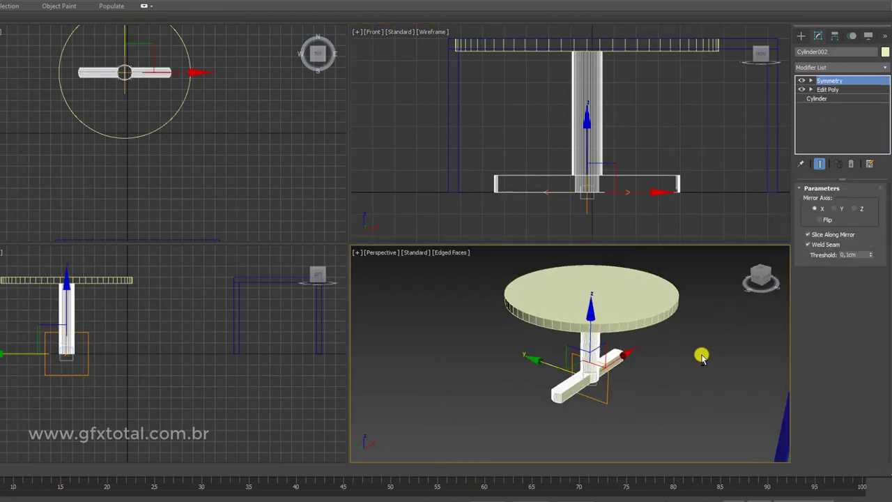
scroll(633, 381, "up", 2)
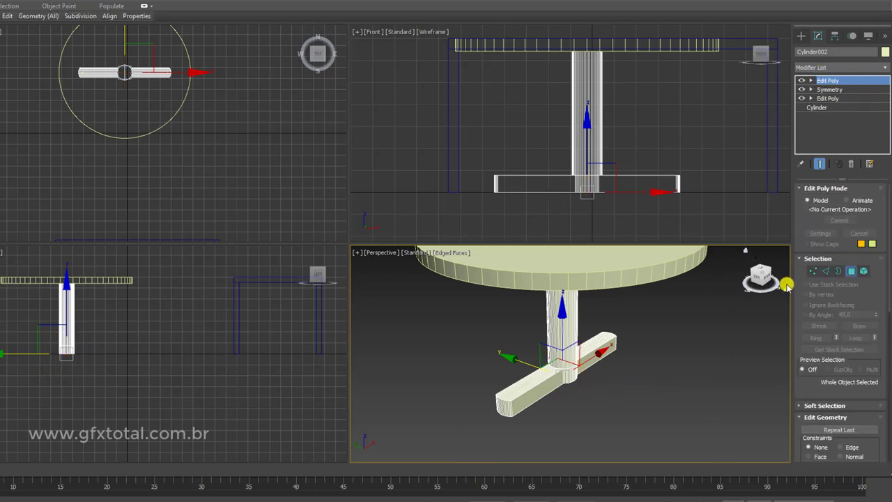
key("4")
scroll(153, 370, "up", 2)
scroll(99, 339, "up", 3)
scroll(205, 350, "up", 3)
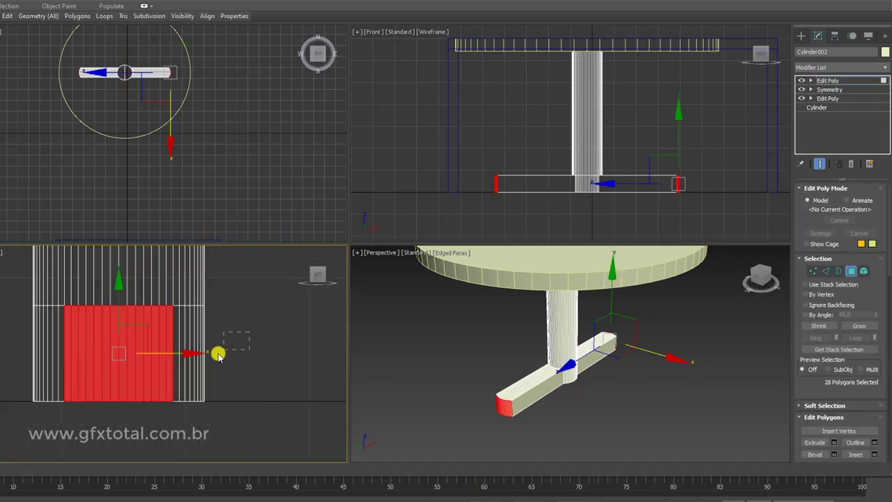
left_click_drag(186, 373, 183, 374)
middle_click_drag(251, 376, 201, 387)
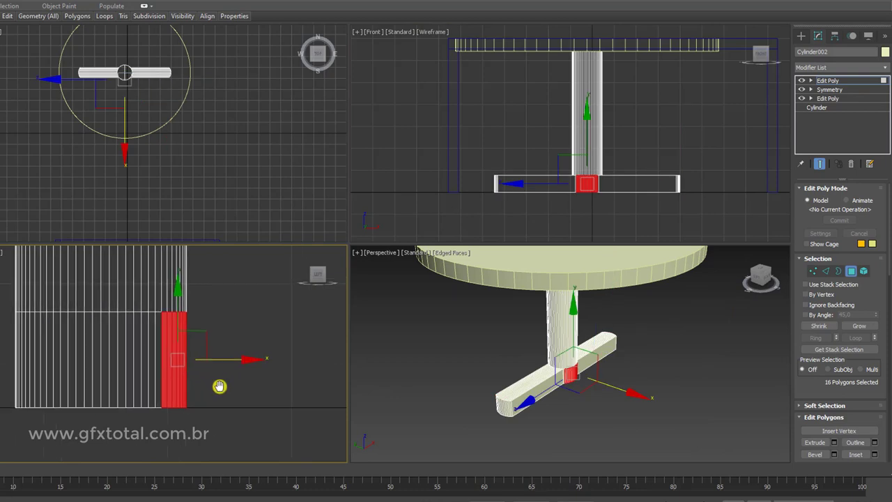
left_click_drag(145, 446, 148, 432, "alt")
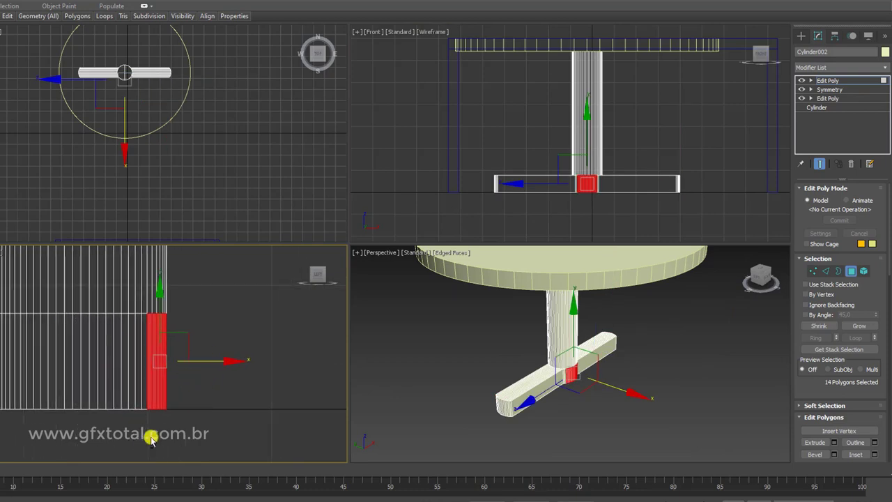
scroll(199, 382, "down", 4)
Shorten the base arm by pulling its end polygons back in
left_click_drag(244, 383, 370, 384)
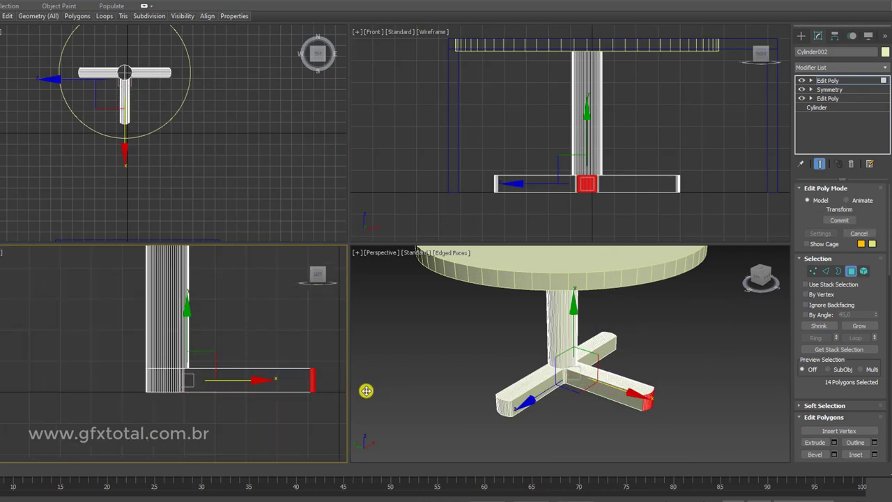
mouse_move(369, 390)
middle_mouse_down("alt")
mouse_move(615, 376)
mouse_move(609, 358)
middle_mouse_up("alt")
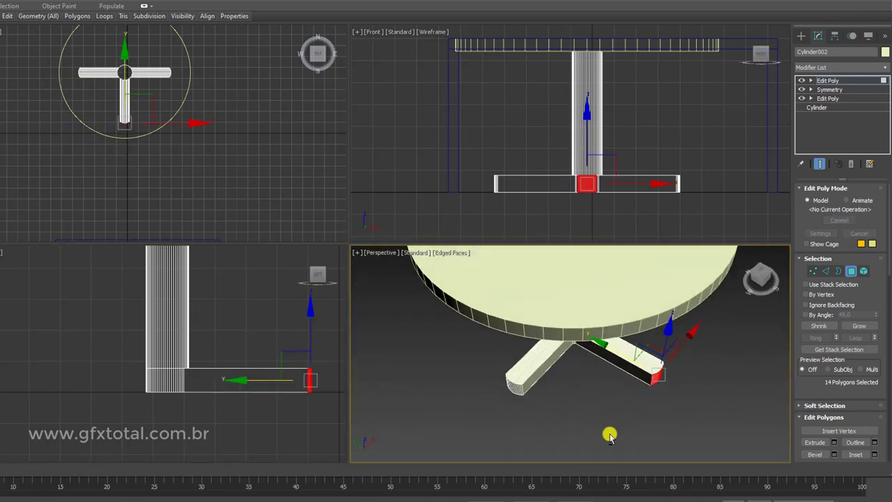
left_click_drag(609, 357, 603, 352)
Add a Symmetry modifier with Mirror Axis Y and Flip checked to form the cross
left_click(836, 80)
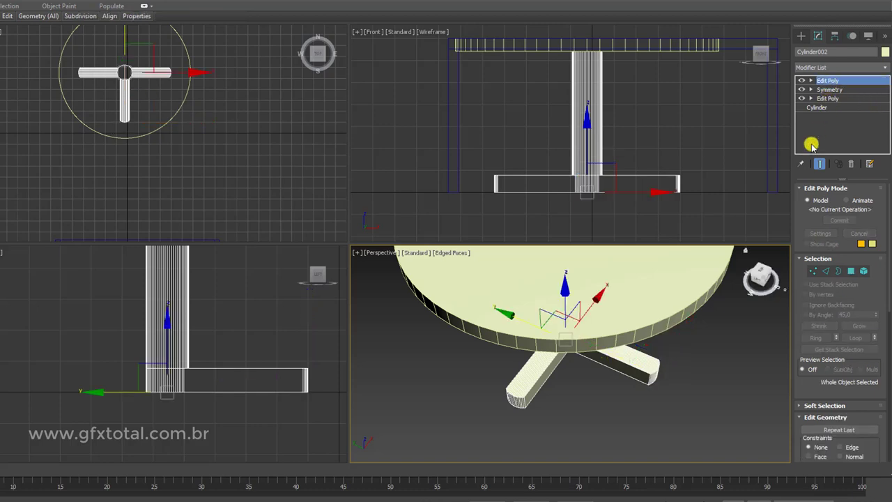
middle_click_drag(651, 339, 676, 344, "alt")
left_click(842, 208)
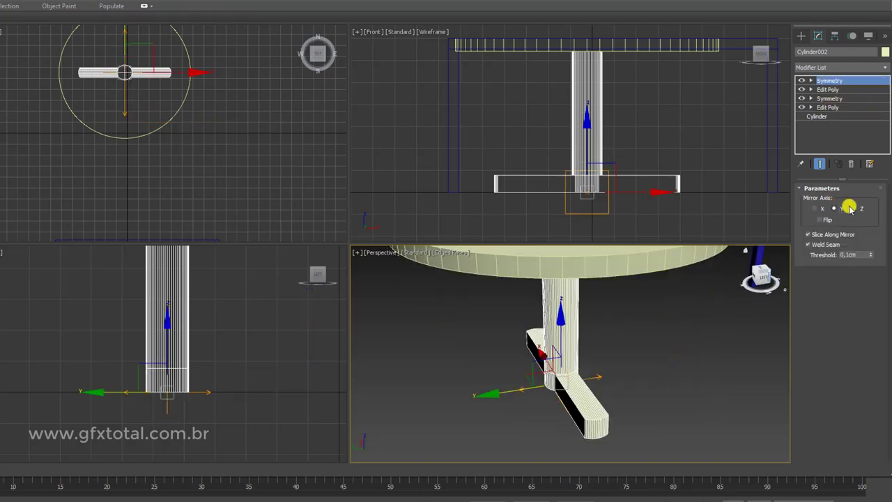
left_click(862, 209)
left_click(834, 209)
left_click(819, 219)
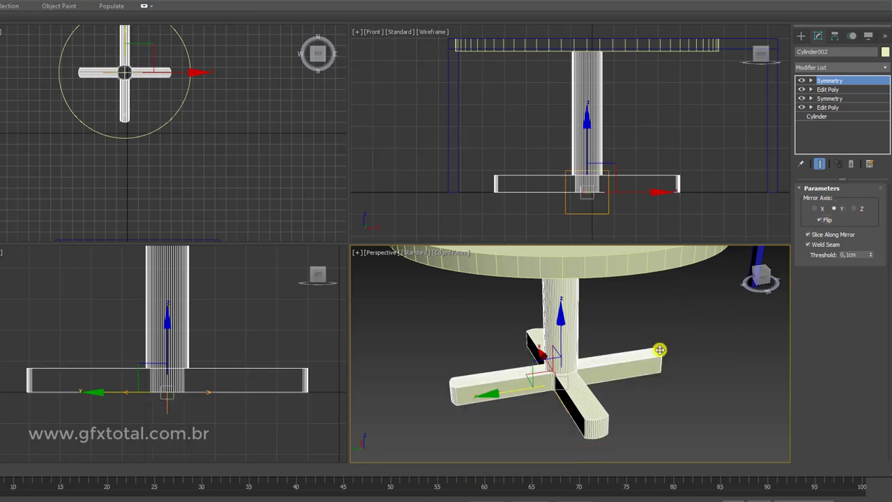
scroll(660, 349, "down", 3)
Select the cross-shaped table base
middle_click_drag(627, 335, 605, 354, "alt")
scroll(606, 354, "down", 3)
scroll(597, 377, "down", 2)
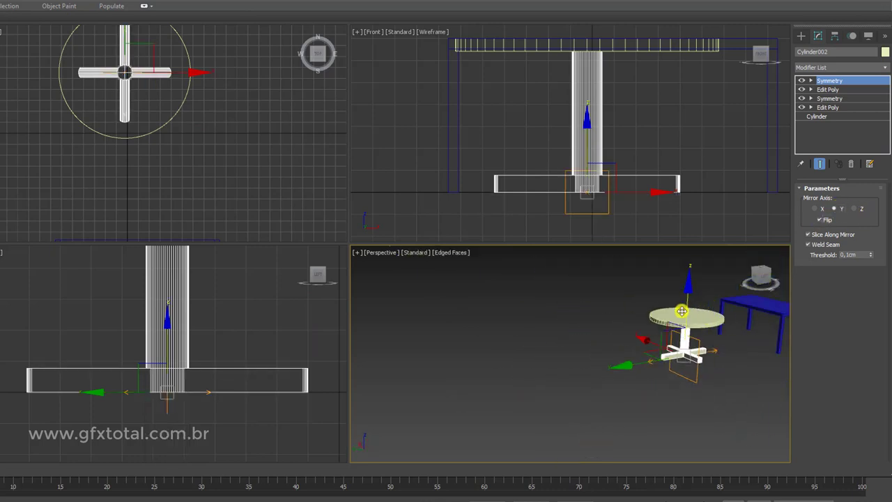
left_click(687, 318)
scroll(591, 346, "up", 3)
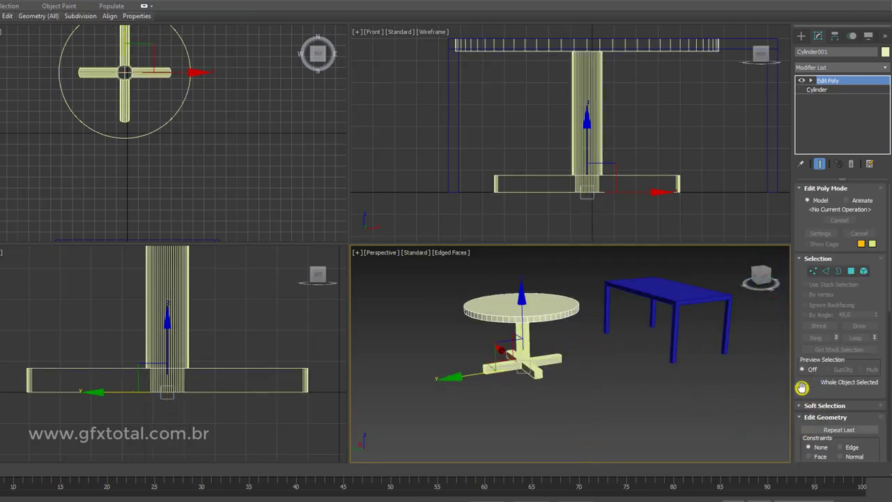
Attach the round tabletop to the cross base, then select the blue rectangular table
scroll(815, 348, "down", 5)
left_click(817, 308)
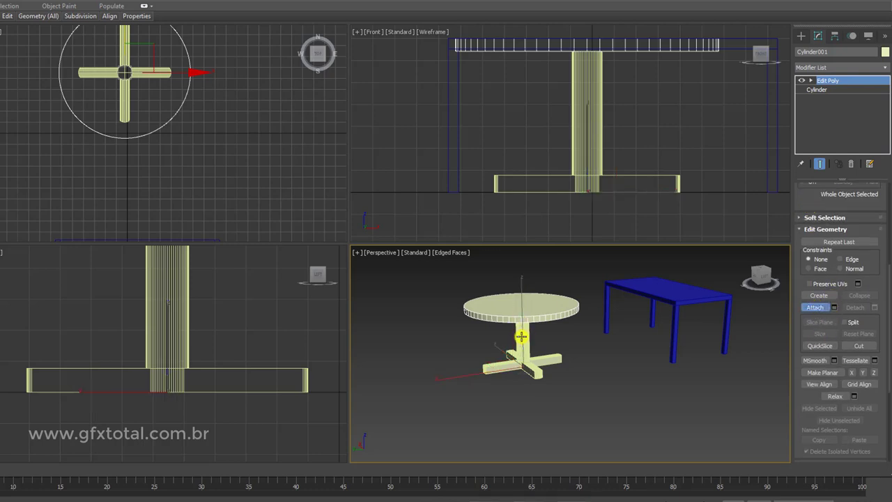
left_click(522, 337)
middle_click_drag(430, 365, 727, 338, "alt")
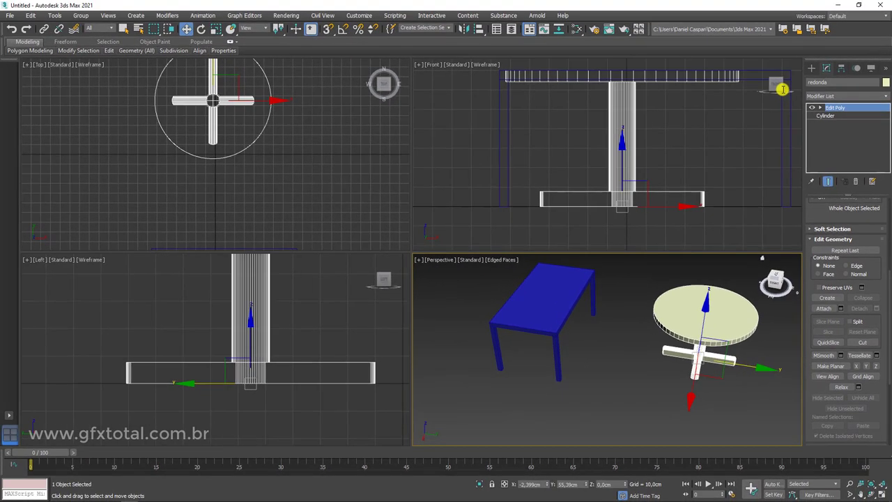
mouse_move(743, 278)
middle_mouse_down("alt")
mouse_move(630, 343)
mouse_move(686, 371)
middle_mouse_up("alt")
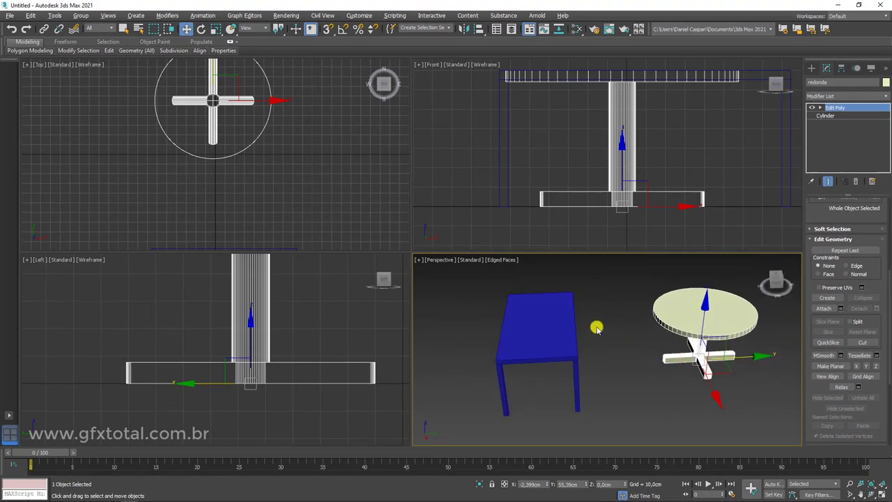
left_click(556, 380)
Move the blue table along X and the round table along Y
mouse_move(615, 366)
left_mouse_down()
mouse_move(601, 370)
mouse_move(625, 368)
mouse_move(711, 405)
left_mouse_up()
left_click(720, 354)
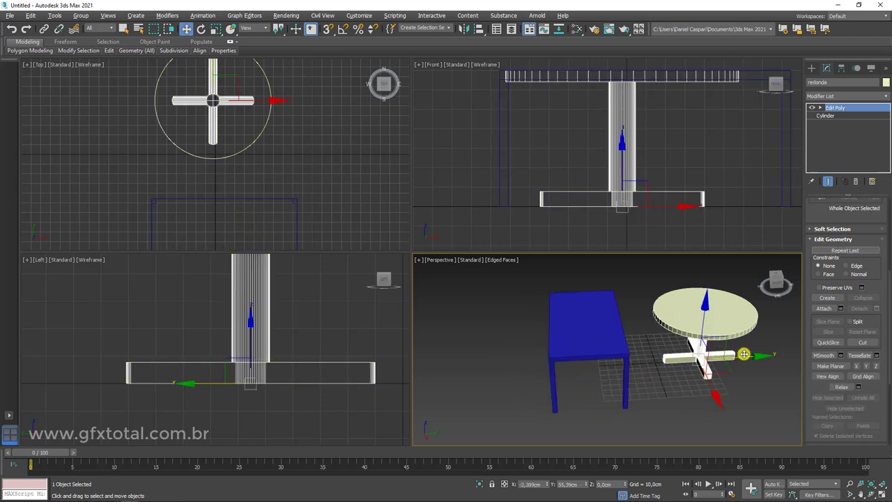
left_click_drag(741, 353, 753, 372)
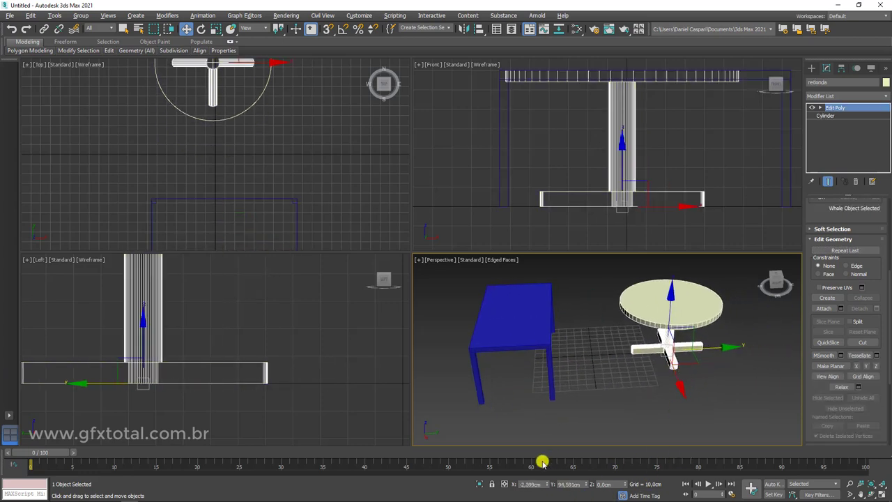
Isolate the blue rectangular table and maximize the Perspective viewport
left_click(480, 484)
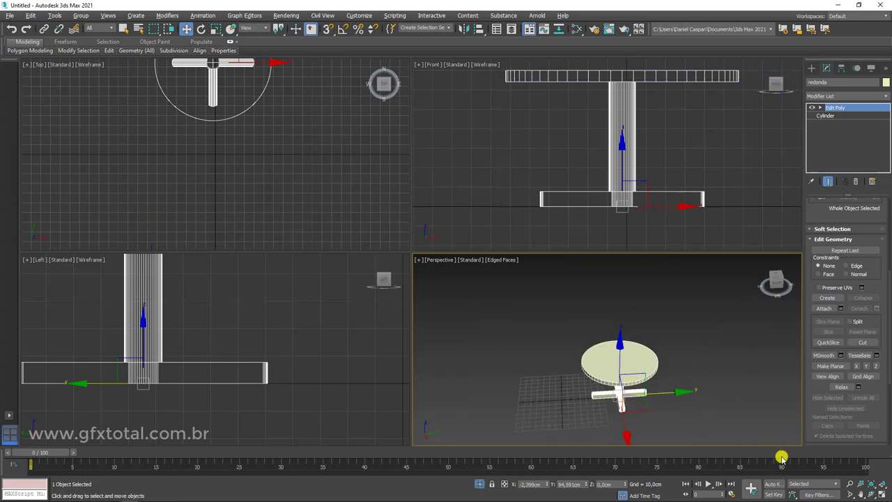
left_click(479, 486)
left_click(521, 365)
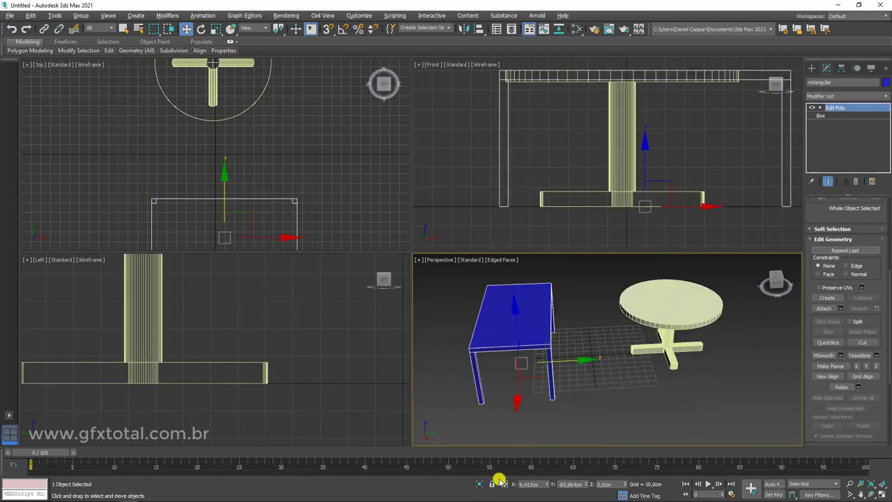
left_click(485, 481)
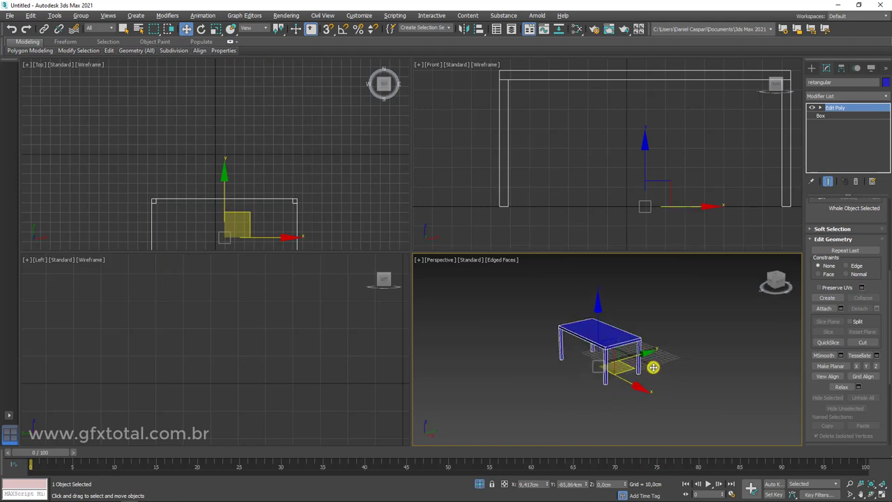
left_click(882, 491)
mouse_move(511, 358)
middle_mouse_down("alt")
mouse_move(572, 366)
mouse_move(604, 355)
mouse_move(644, 360)
mouse_move(484, 332)
middle_mouse_up("alt")
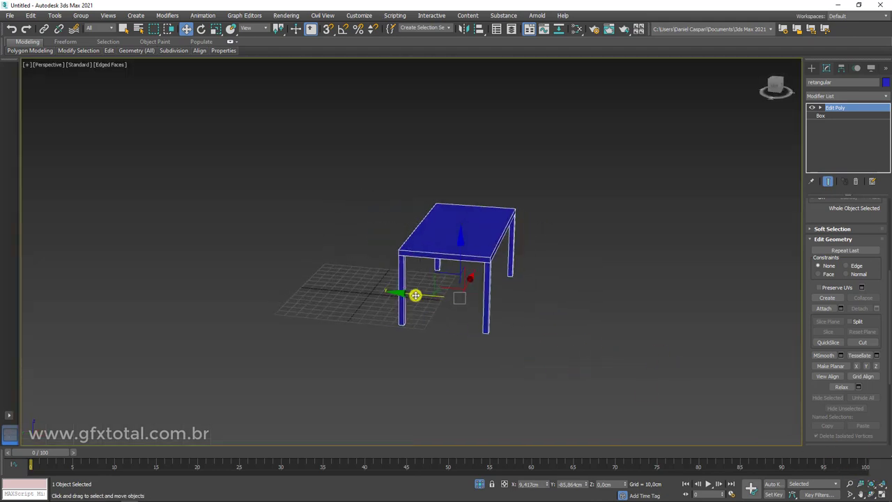
mouse_move(415, 295)
middle_mouse_down("alt")
mouse_move(333, 295)
mouse_move(356, 304)
mouse_move(367, 291)
mouse_move(337, 285)
mouse_move(237, 309)
mouse_move(402, 265)
mouse_move(534, 277)
middle_mouse_up("alt")
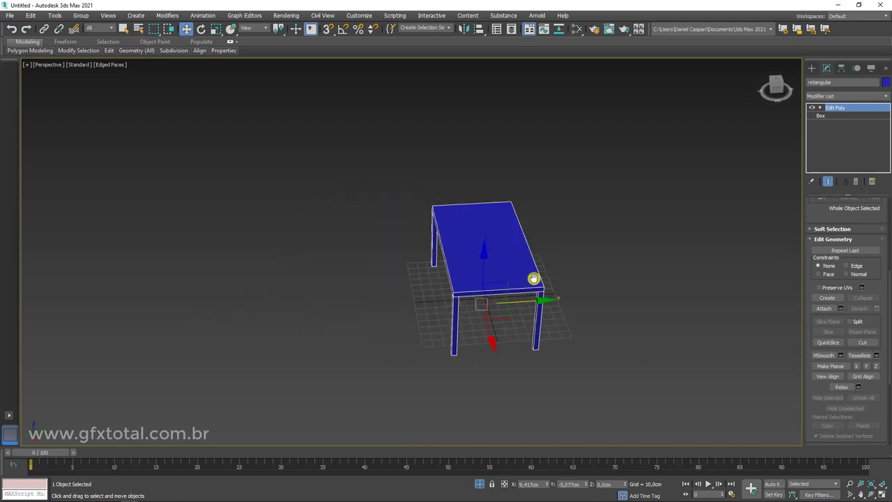
left_click(810, 68)
Draw a large pink Plane beneath the blue table
left_click(864, 162)
left_click_drag(319, 184, 739, 440)
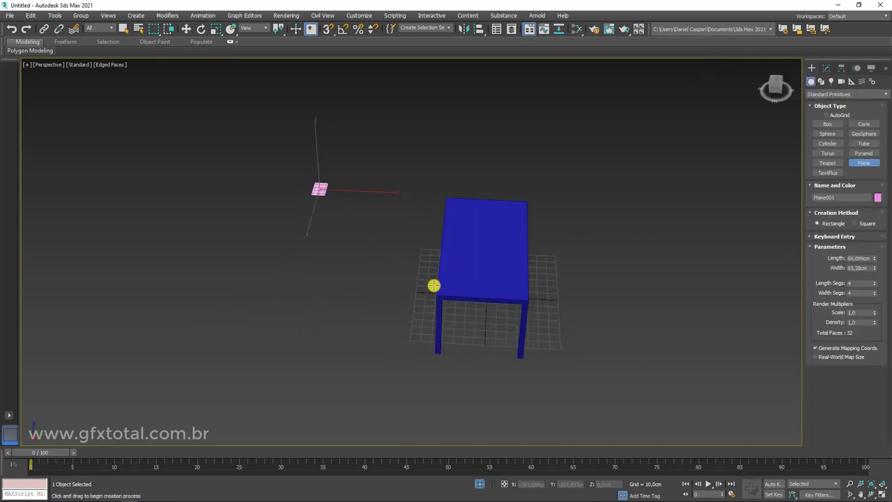
right_click(601, 360)
scroll(574, 342, "down", 3)
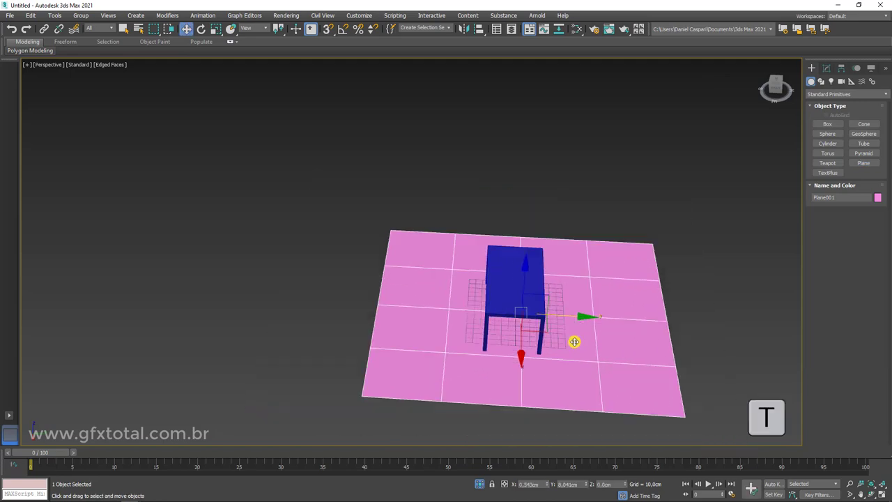
Show the Top view shaded with F3, centred on the ground plane
key("t")
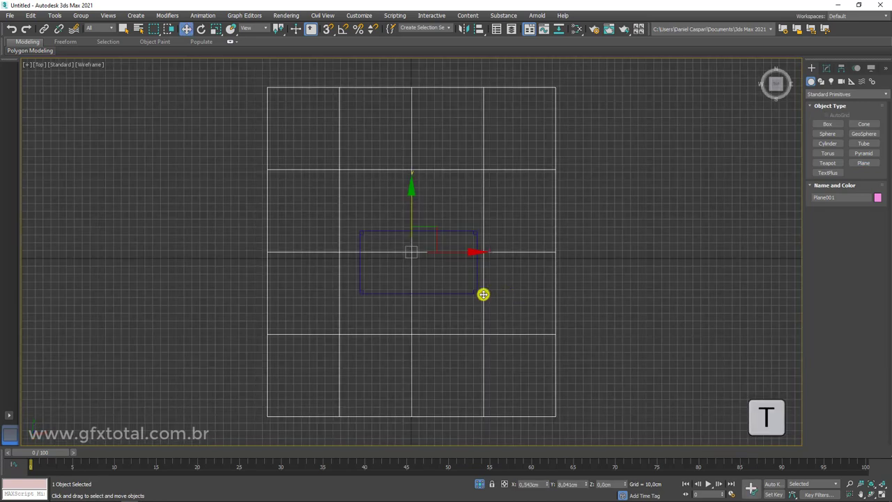
key("F3")
scroll(770, 181, "up", 4)
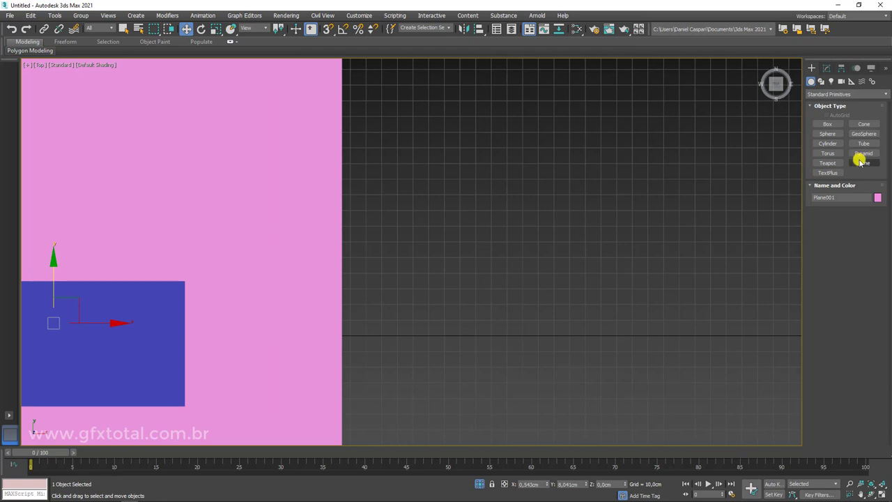
left_click(862, 161)
scroll(290, 285, "down", 2)
middle_click_drag(85, 284, 325, 173)
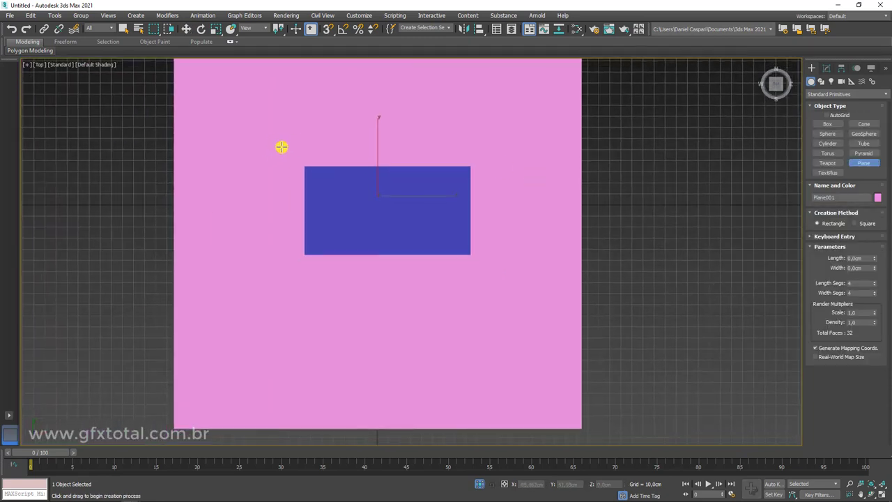
Draw a teal plane over the blue table and raise it above the tabletop in Z
mouse_move(271, 132)
left_mouse_down()
mouse_move(516, 287)
mouse_move(511, 292)
left_mouse_up()
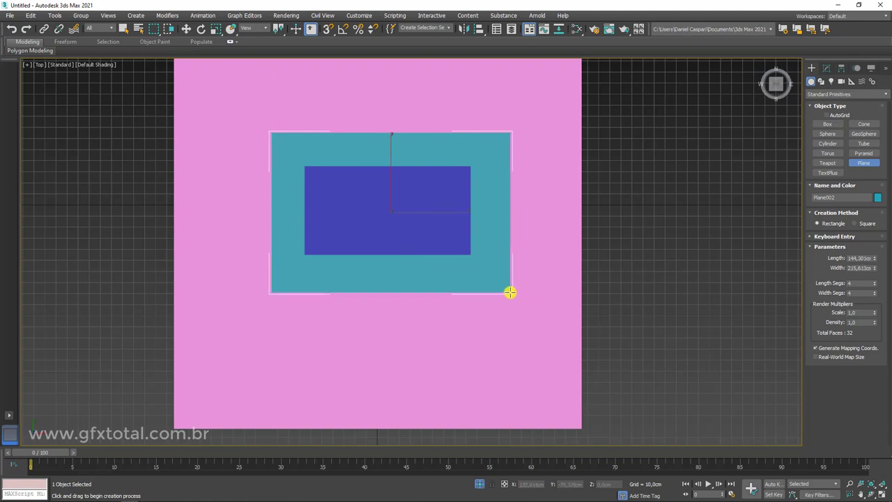
key("w")
mouse_move(454, 328)
middle_mouse_down("alt")
mouse_move(513, 265)
mouse_move(460, 247)
middle_mouse_up("alt")
left_click_drag(402, 213, 420, 128)
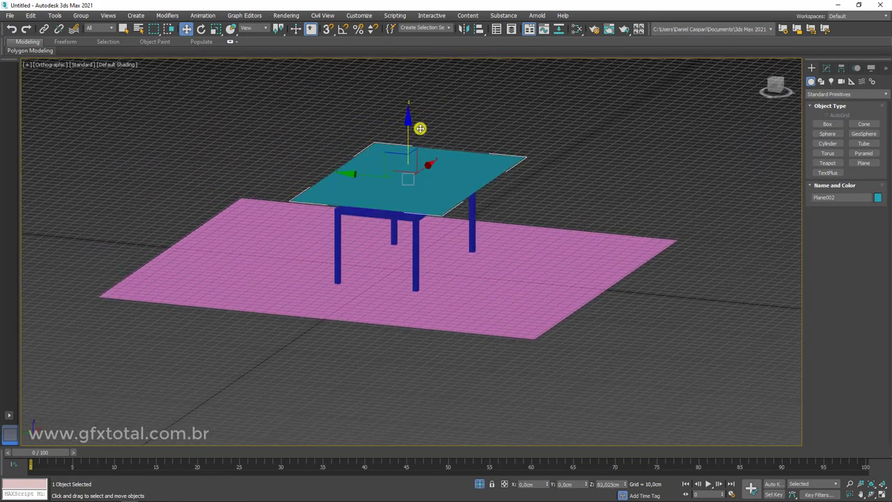
key("p")
middle_click_drag(564, 243, 514, 301, "alt")
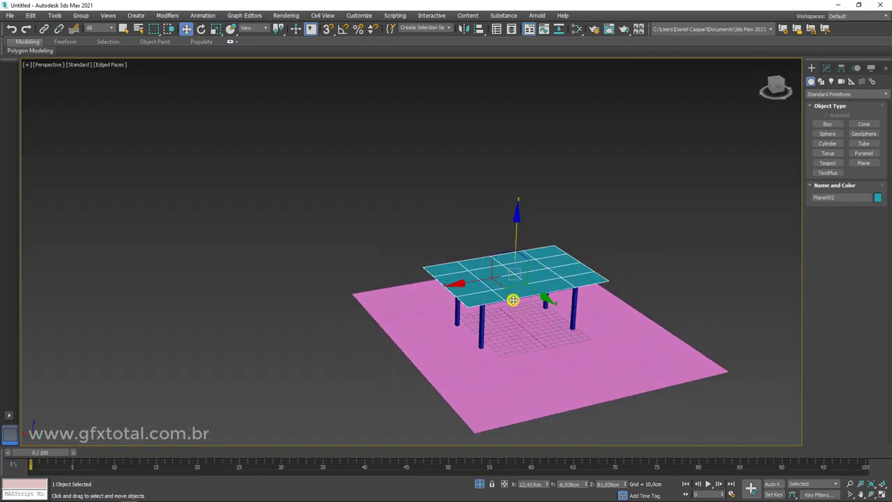
scroll(530, 314, "up", 3)
scroll(543, 325, "down", 1)
Set the plane's Length Segs to 50 and Width Segs to 77
left_click(827, 67)
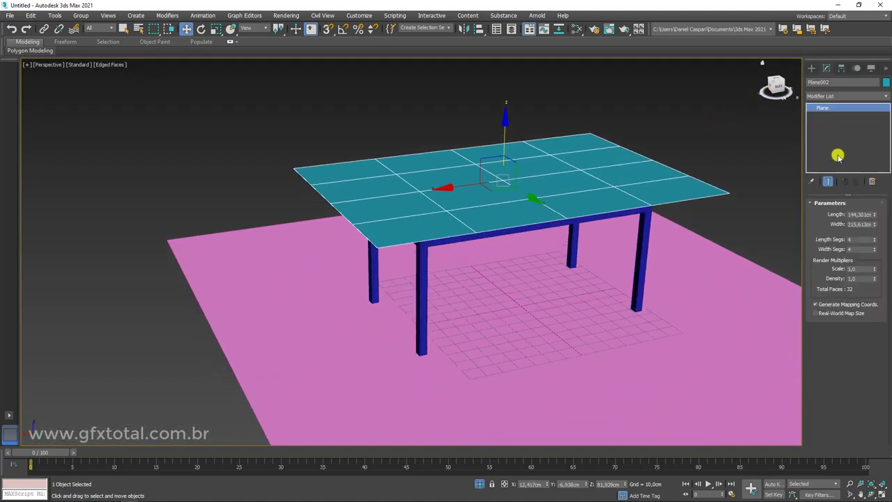
left_click_drag(875, 240, 873, 209)
middle_click_drag(627, 223, 790, 293, "alt")
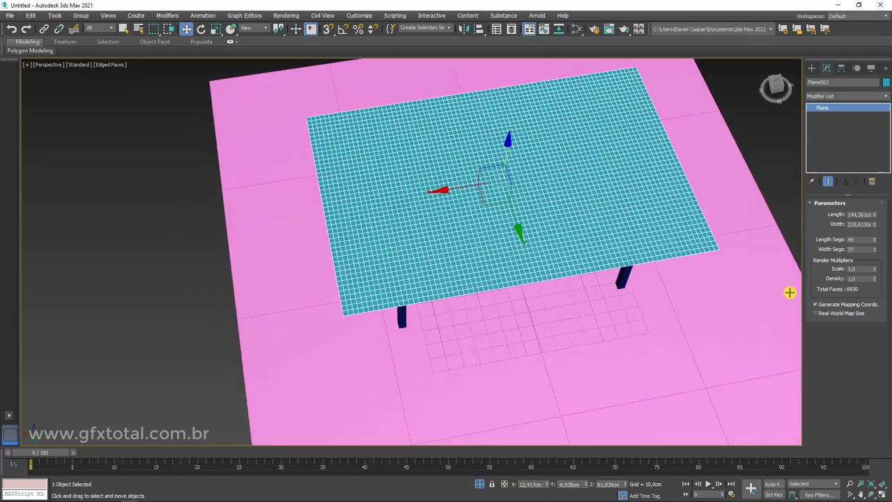
left_click_drag(875, 239, 876, 235)
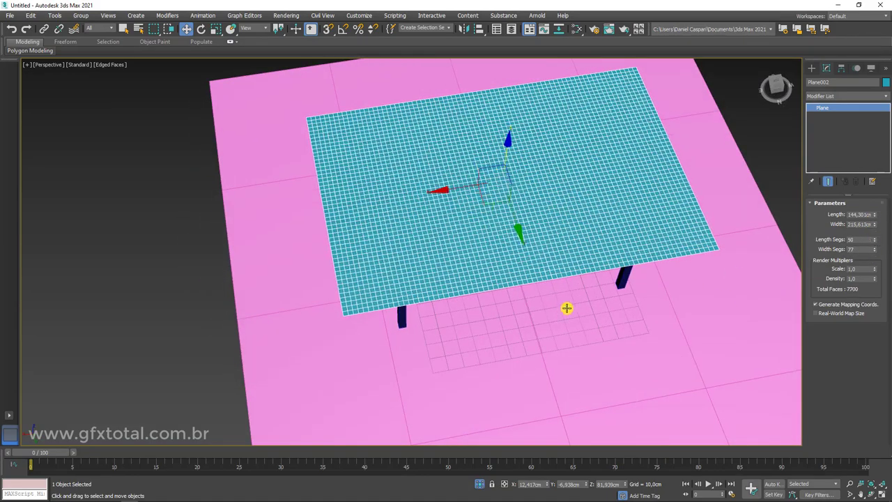
mouse_move(567, 309)
middle_mouse_down("alt")
mouse_move(604, 265)
mouse_move(565, 261)
mouse_move(578, 263)
middle_mouse_up("alt")
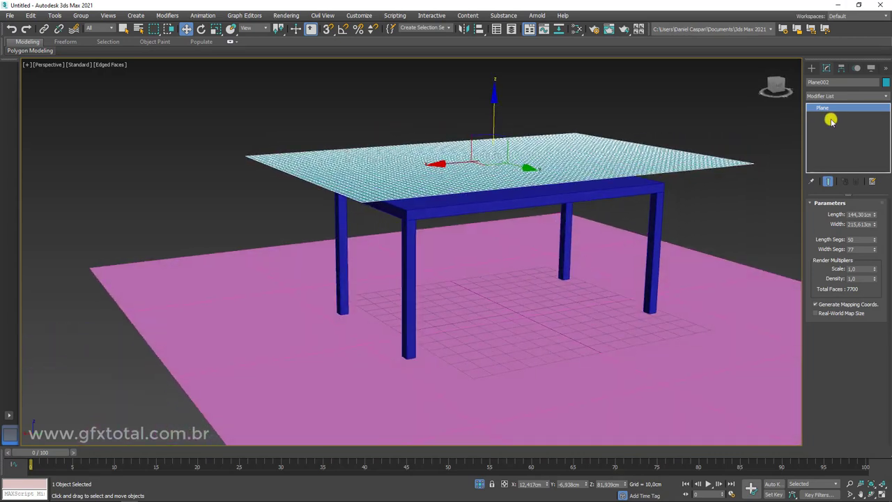
Add a Cloth modifier to the plane from the Modifier List
left_click(887, 97)
scroll(857, 209, "down", 5)
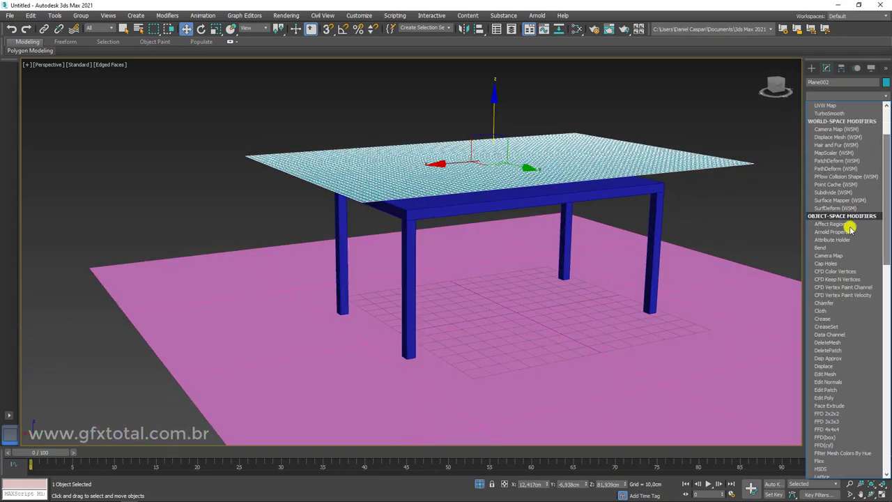
left_click(833, 312)
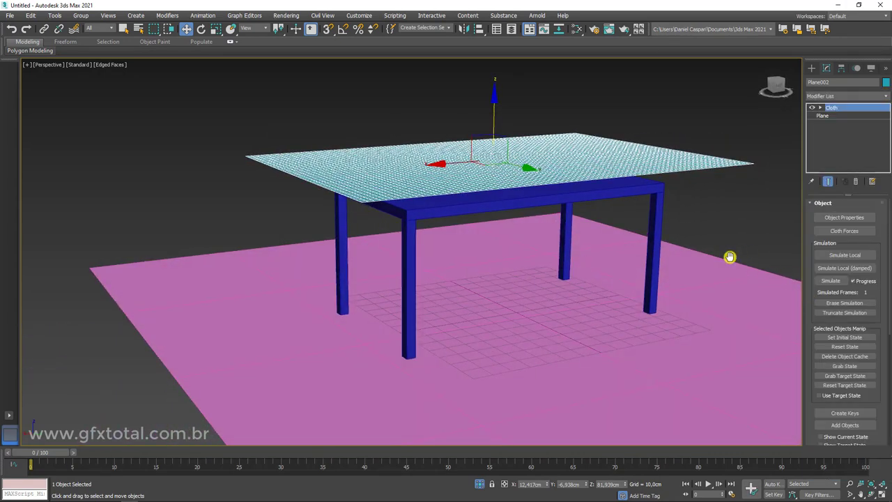
middle_click_drag(729, 255, 808, 159, "alt")
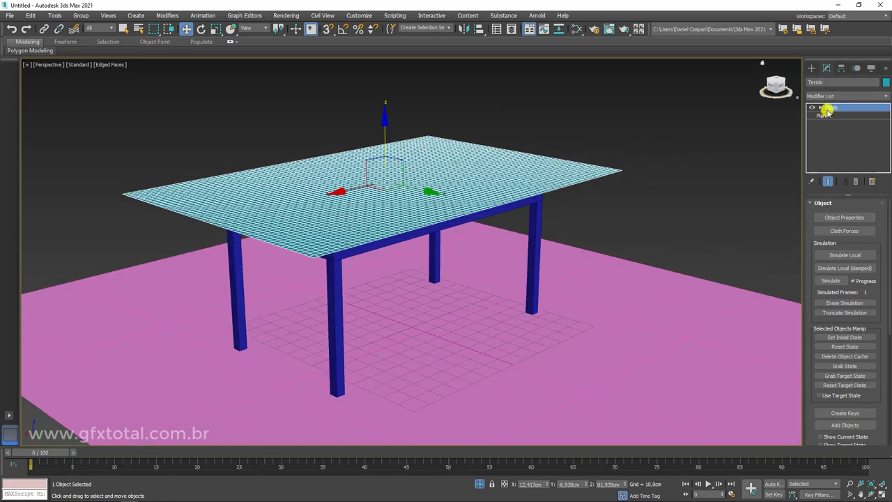
In Cloth Object Properties, set Tecido to behave as Cloth
middle_click_drag(549, 194, 528, 193, "alt")
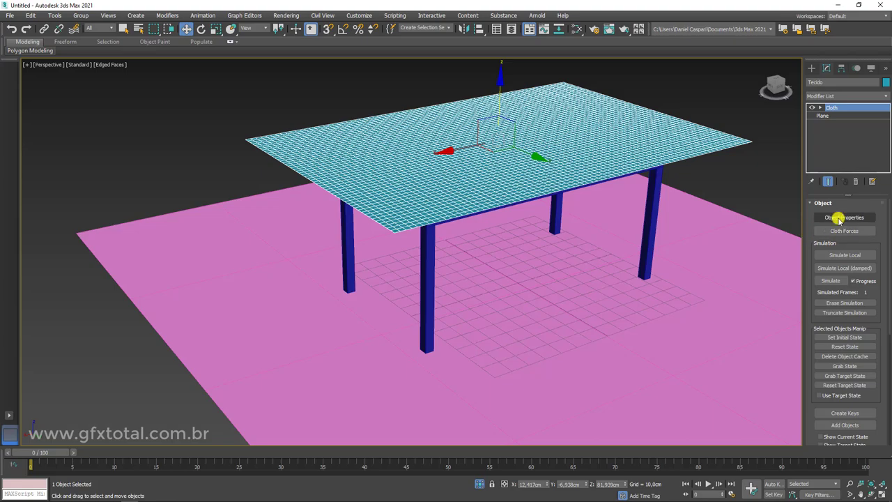
left_click(839, 221)
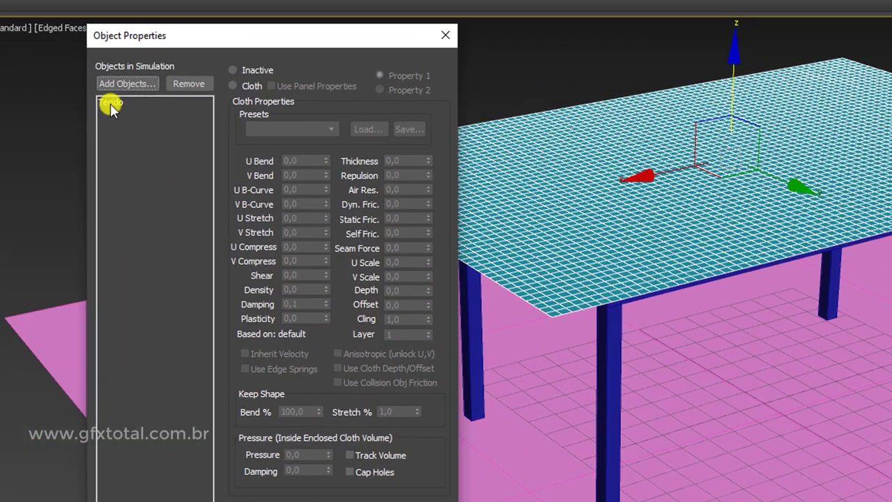
left_click(112, 104)
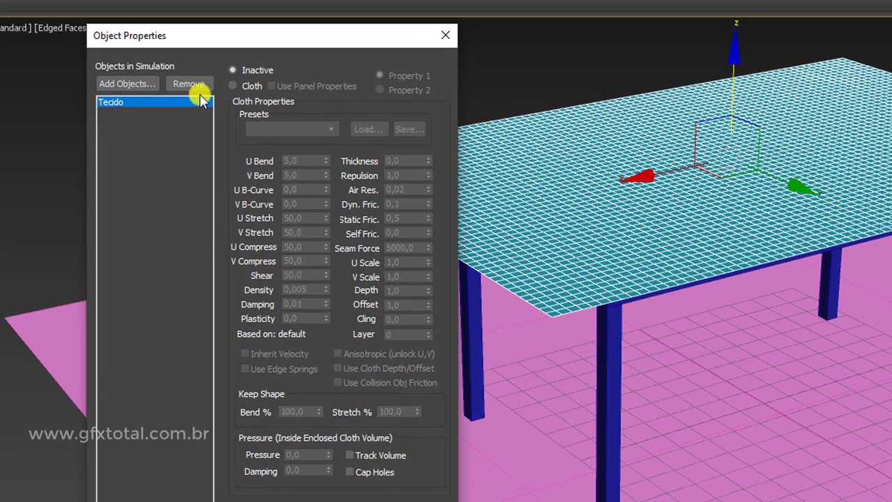
left_click(235, 86)
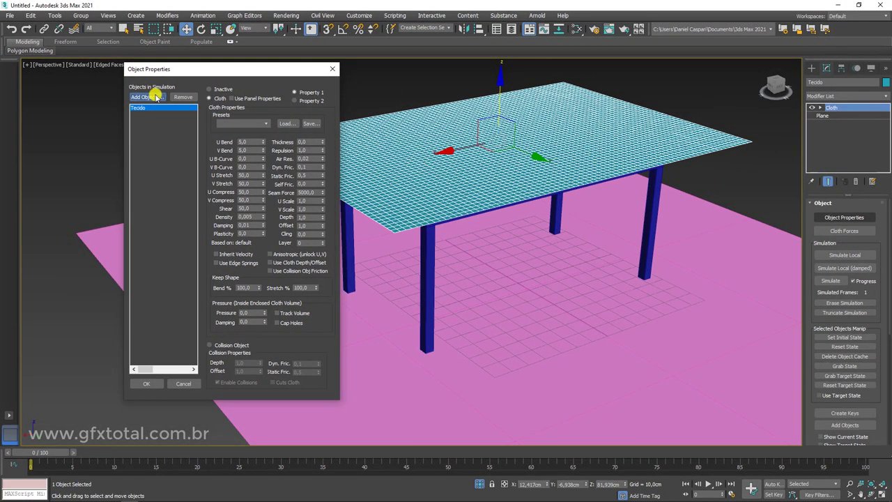
Add retangular to the simulation as a Collision Object and confirm with OK
left_click(148, 97)
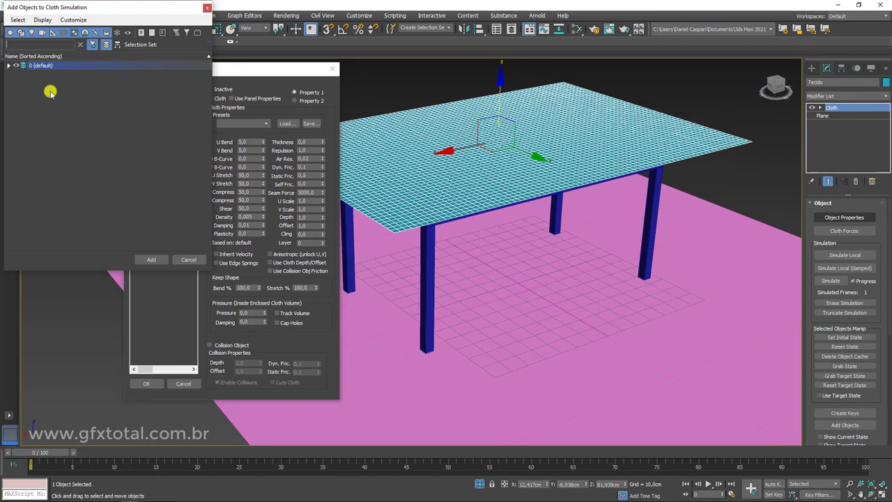
left_click(8, 65)
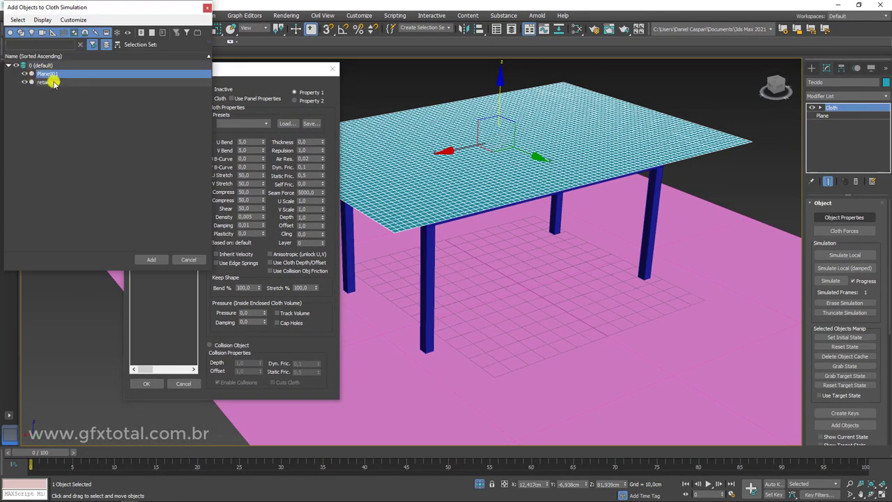
left_click(50, 82)
left_click(152, 259)
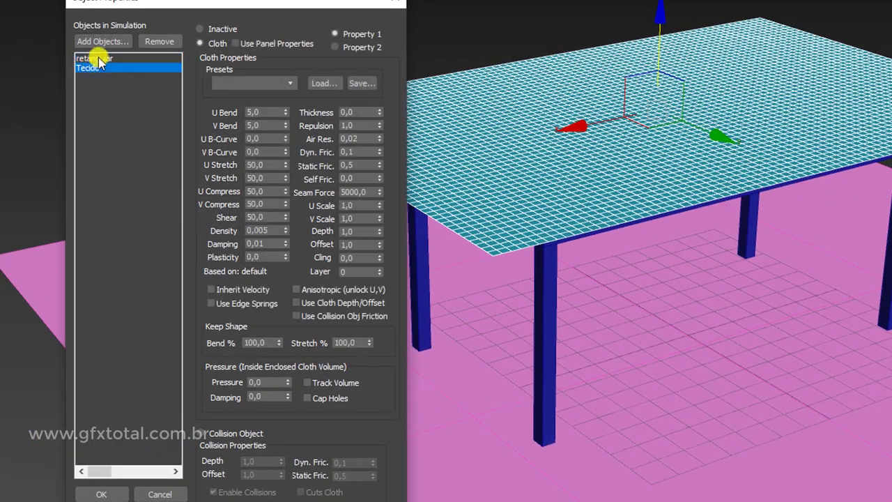
left_click(105, 58)
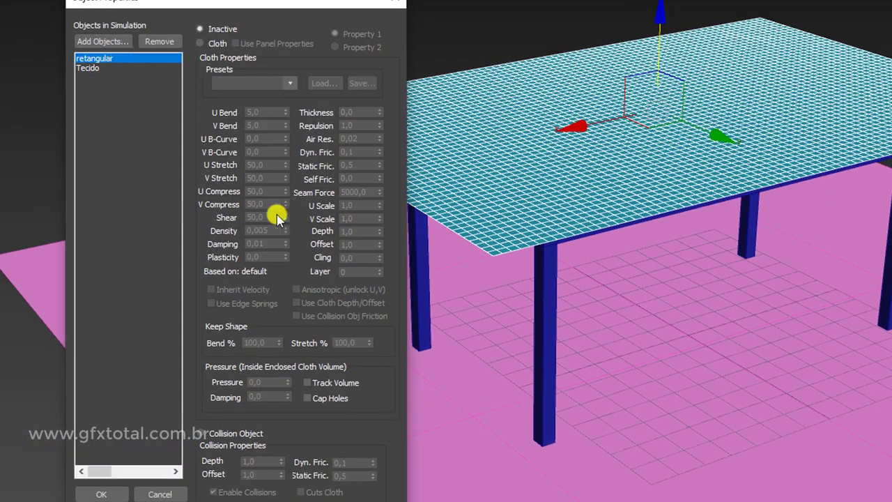
left_click(204, 434)
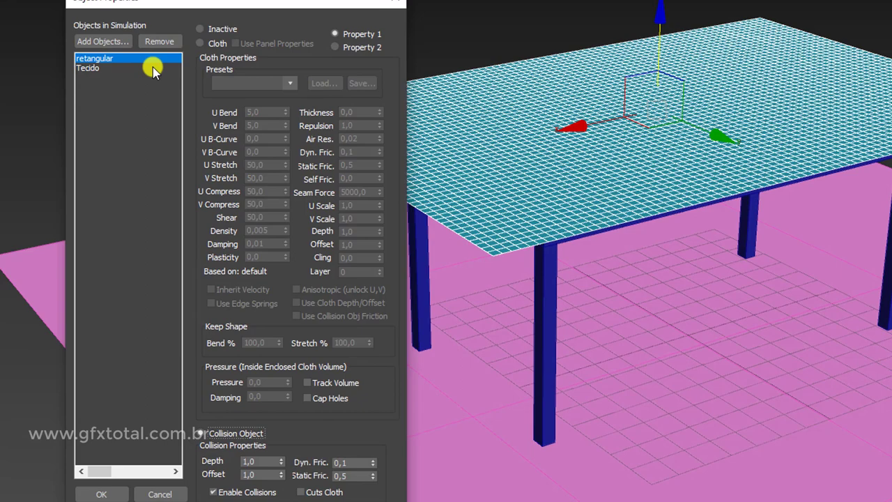
left_click(89, 67)
left_click(99, 493)
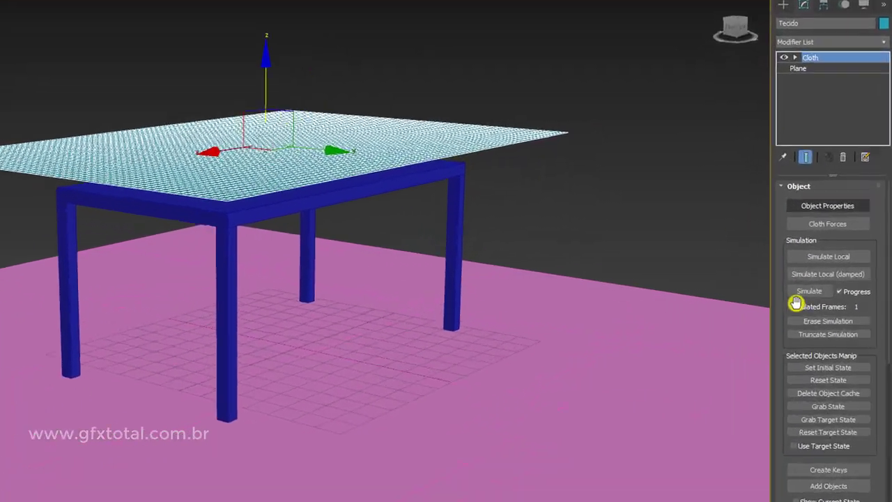
left_click(831, 281)
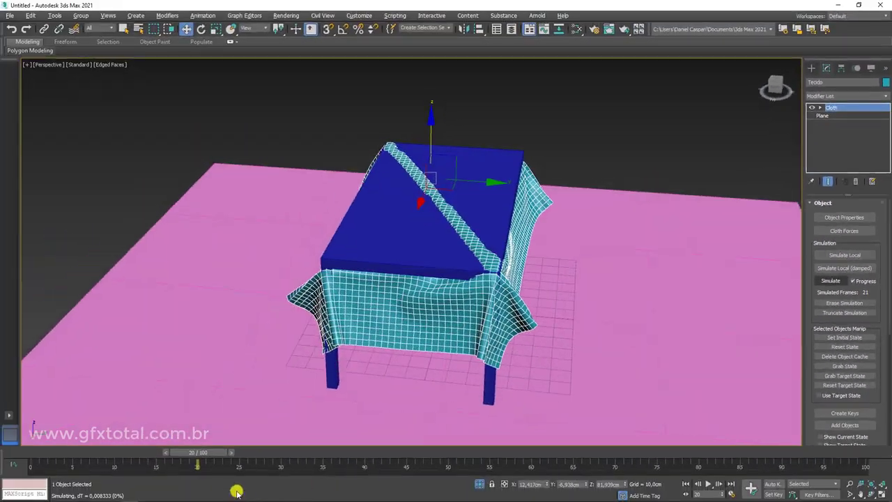
mouse_move(206, 451)
left_mouse_down()
mouse_move(16, 453)
mouse_move(249, 454)
mouse_move(42, 460)
left_mouse_up()
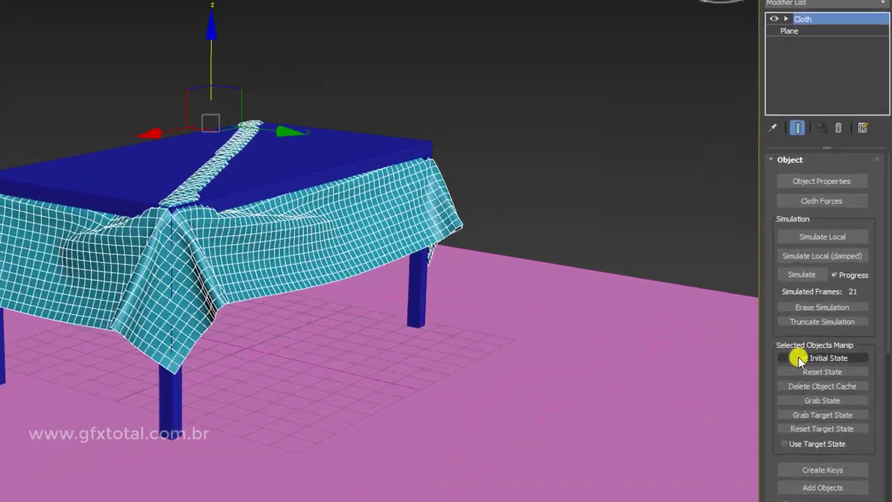
left_click(807, 308)
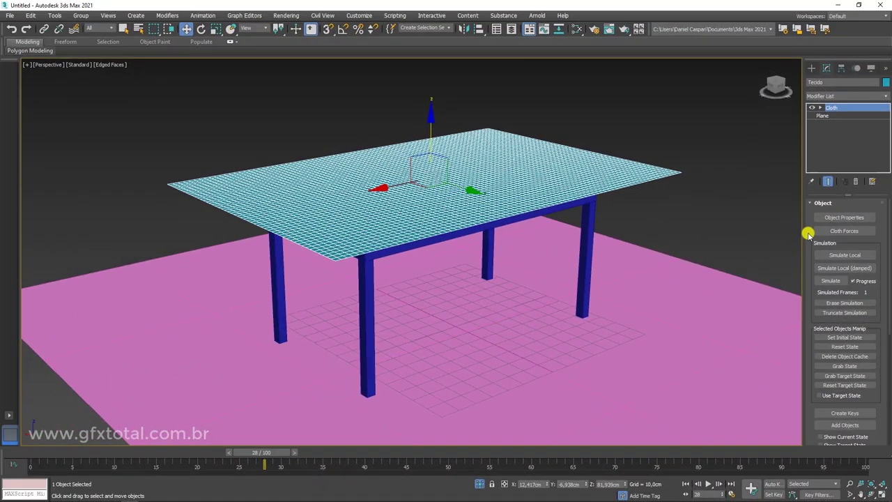
Widen the command panel, run the cloth simulation and cancel it partway through
left_click_drag(804, 237, 714, 238)
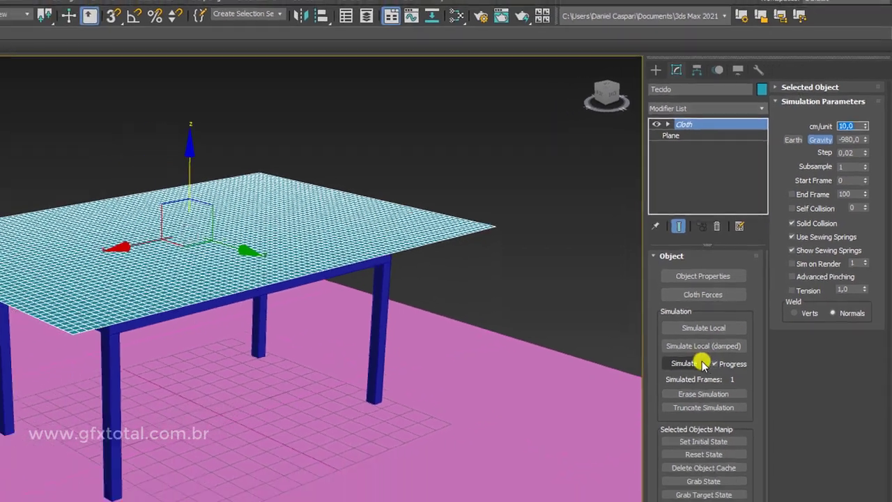
left_click(657, 402)
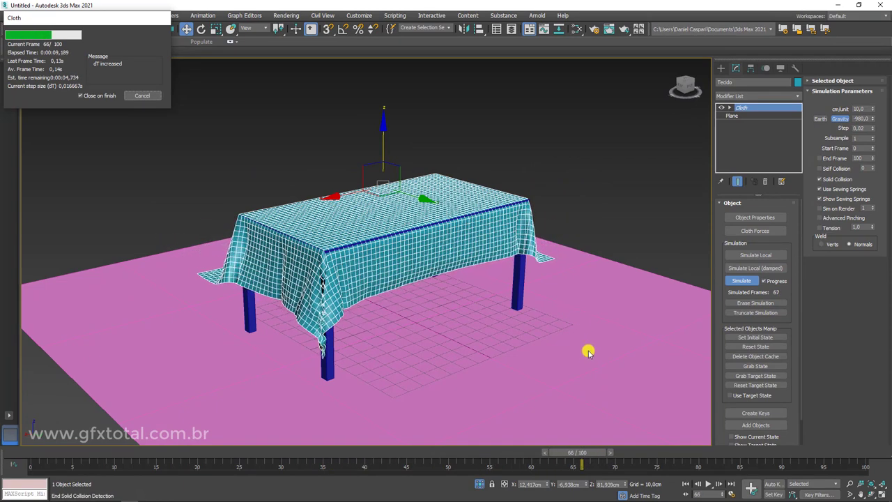
left_click(142, 96)
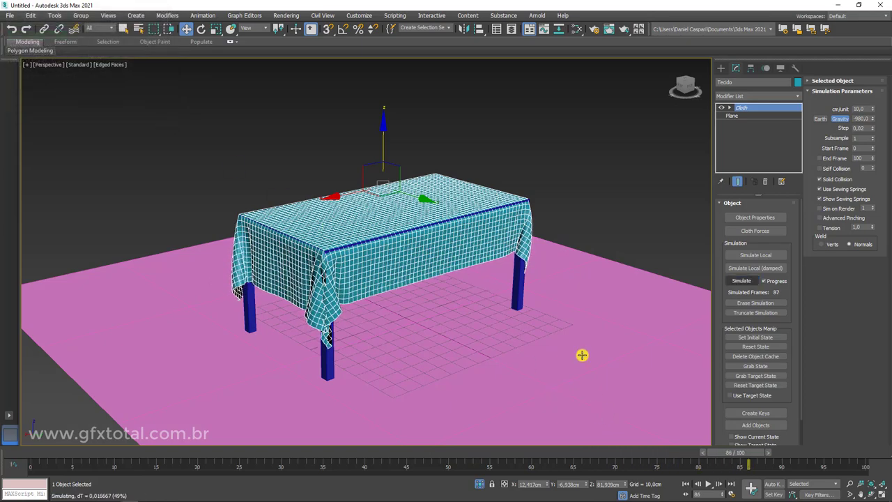
Zoom and orbit to inspect the cloth draped over the table, then erase the simulation
scroll(530, 345, "up", 1)
scroll(478, 335, "up", 3)
scroll(451, 290, "up", 3)
scroll(514, 297, "up", 2)
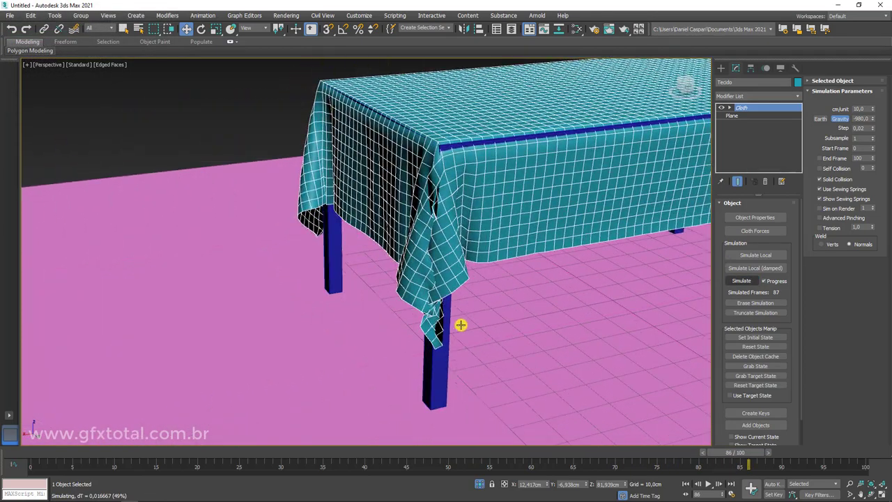
scroll(430, 320, "up", 2)
scroll(300, 306, "up", 5)
scroll(458, 234, "down", 2)
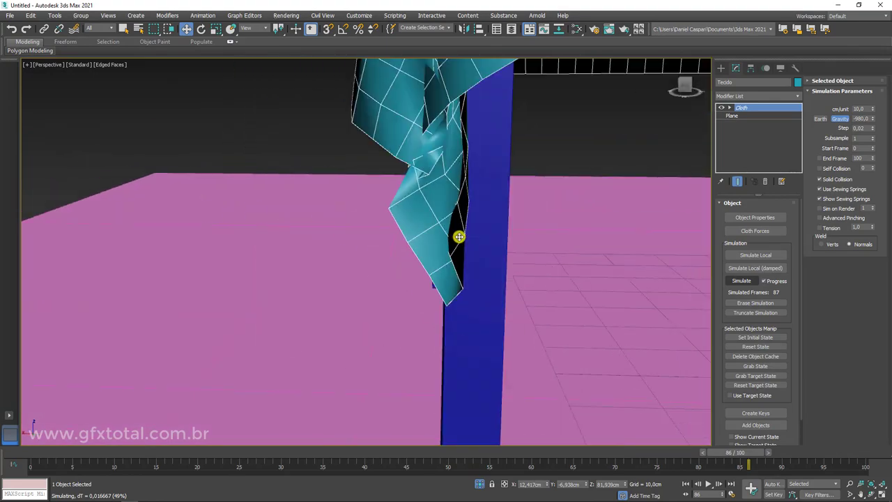
scroll(460, 243, "down", 3)
scroll(476, 249, "down", 3)
scroll(257, 237, "down", 2)
mouse_move(257, 237)
middle_mouse_down("alt")
mouse_move(235, 245)
mouse_move(259, 243)
middle_mouse_up("alt")
scroll(450, 144, "up", 2)
scroll(452, 146, "up", 2)
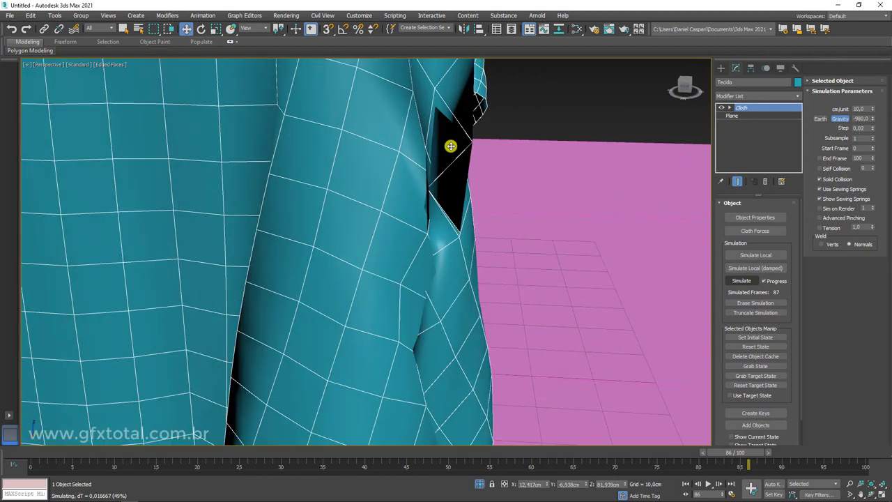
scroll(478, 163, "down", 4)
scroll(508, 208, "down", 5)
middle_click_drag(509, 208, 748, 292, "alt")
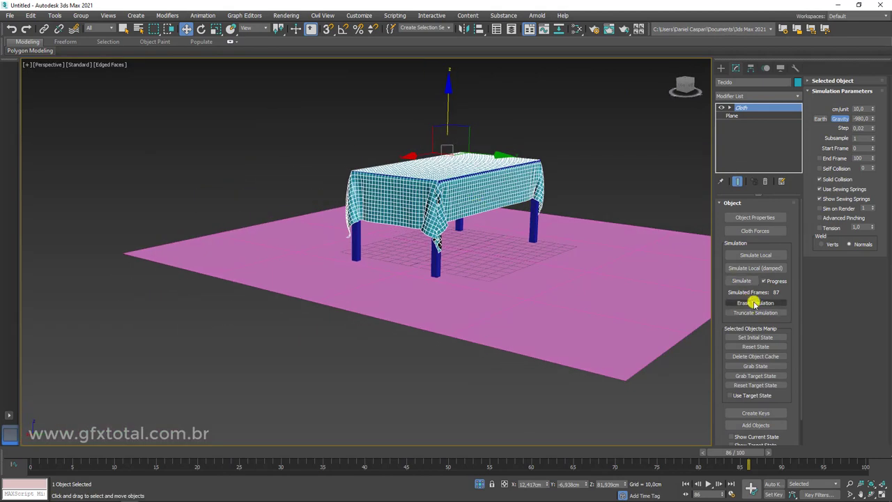
left_click(754, 303)
Rerun the self-collision cloth simulation, stop it at frame 68, and scrub back
middle_click_drag(639, 281, 570, 257, "alt")
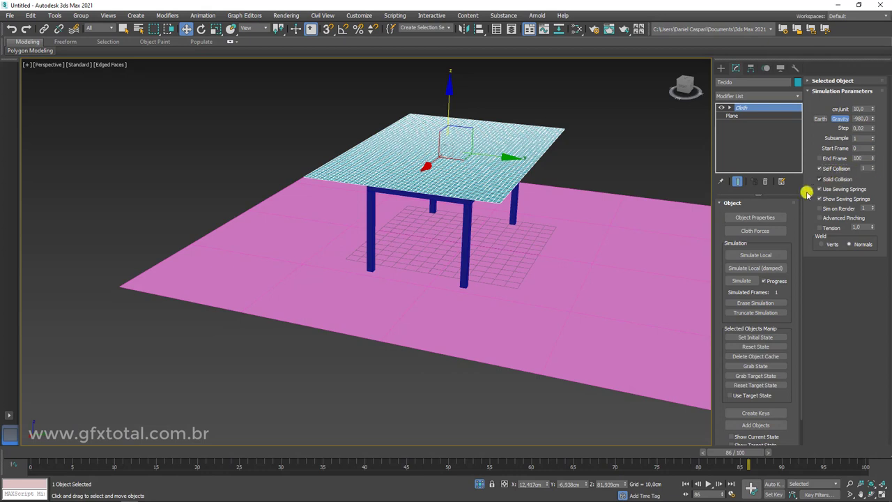
left_click(743, 281)
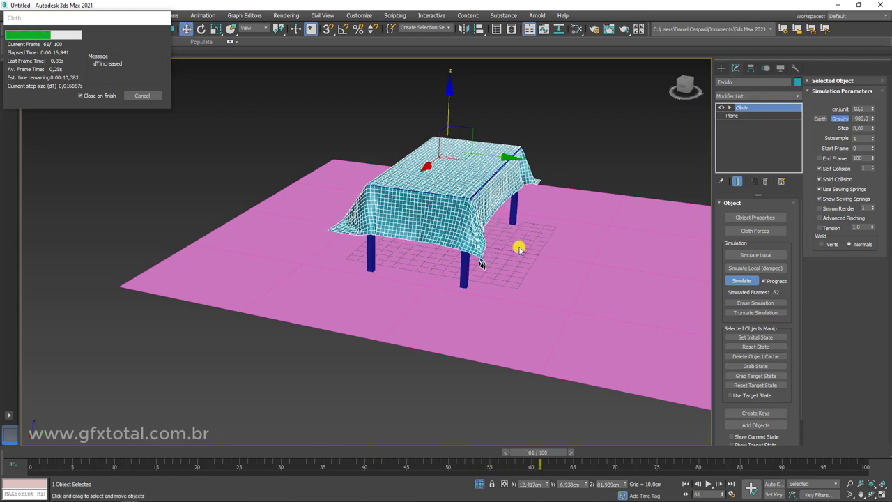
left_click(142, 95)
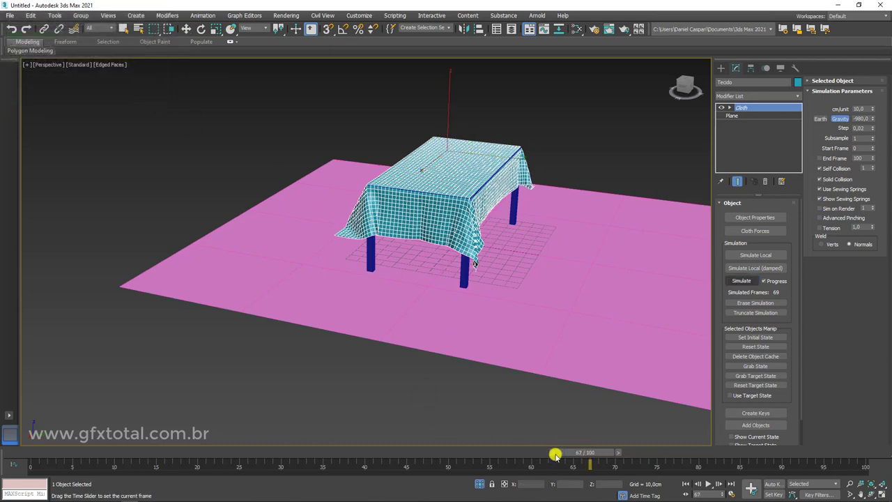
mouse_move(587, 457)
left_mouse_down()
mouse_move(283, 461)
mouse_move(762, 462)
mouse_move(81, 462)
left_mouse_up()
key("w")
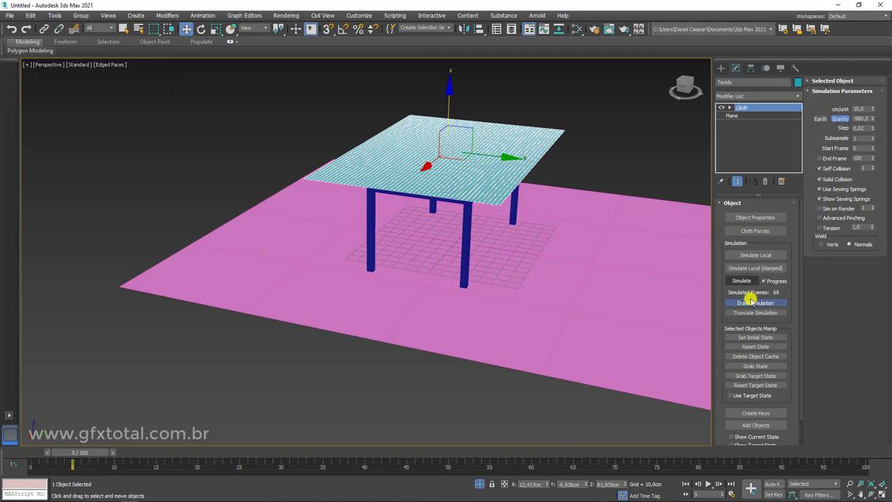
Erase the existing cloth simulation so the cloth returns flat
left_click(753, 302)
scroll(545, 267, "up", 3)
scroll(544, 261, "up", 3)
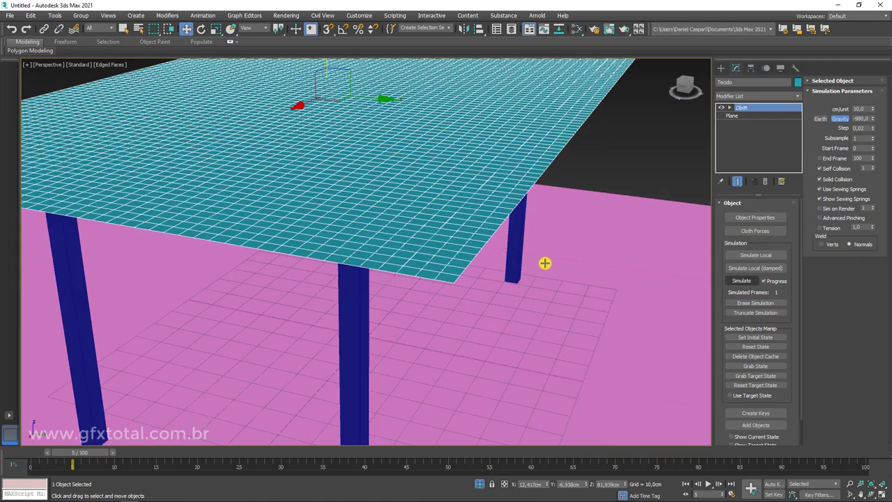
scroll(607, 233, "down", 3)
Give the Plane under the Cloth modifier 100 length and 144 width segments
left_click(732, 115)
scroll(579, 230, "up", 2)
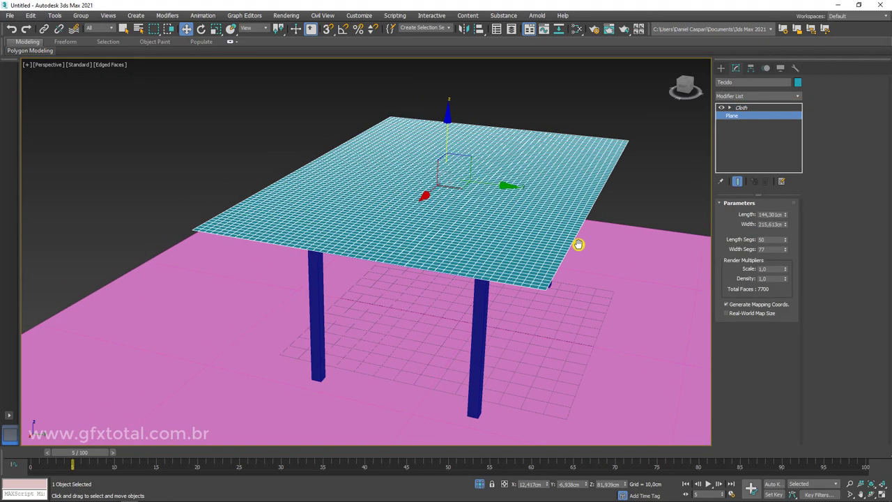
scroll(575, 257, "up", 2)
scroll(578, 282, "up", 2)
middle_click_drag(582, 290, 589, 233)
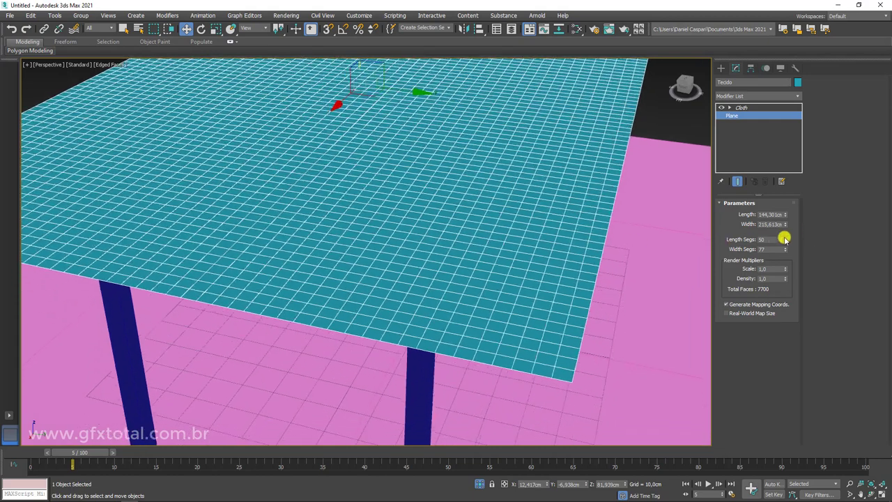
type("100")
key("Return")
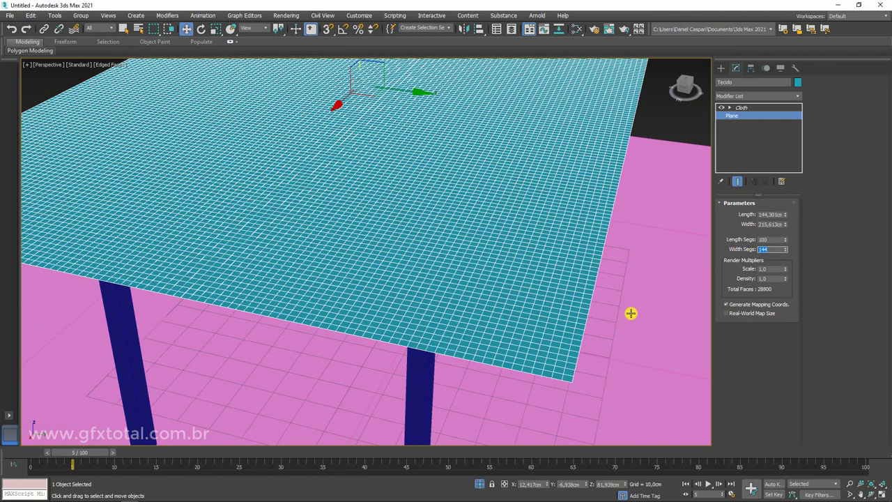
scroll(631, 313, "down", 3)
middle_click_drag(632, 313, 534, 375, "alt")
scroll(503, 408, "up", 5)
scroll(516, 376, "down", 2)
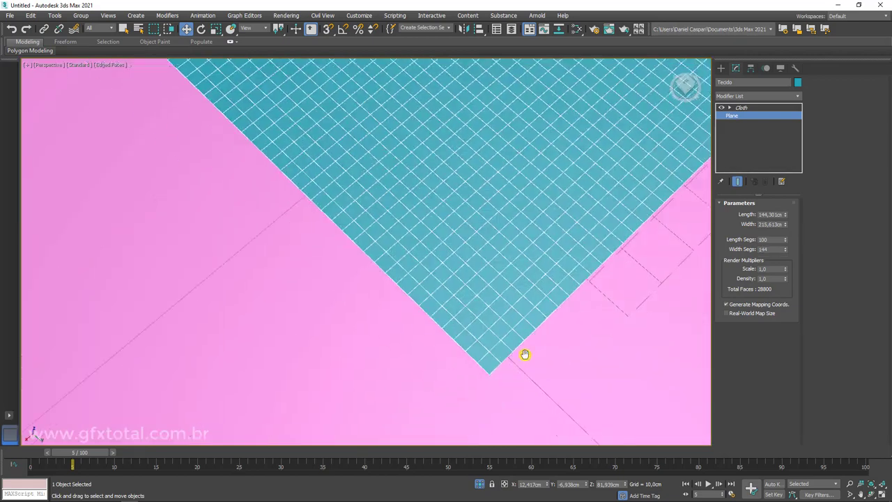
scroll(532, 273, "up", 3)
scroll(532, 272, "down", 3)
scroll(551, 244, "down", 3)
middle_click_drag(573, 212, 601, 225, "alt")
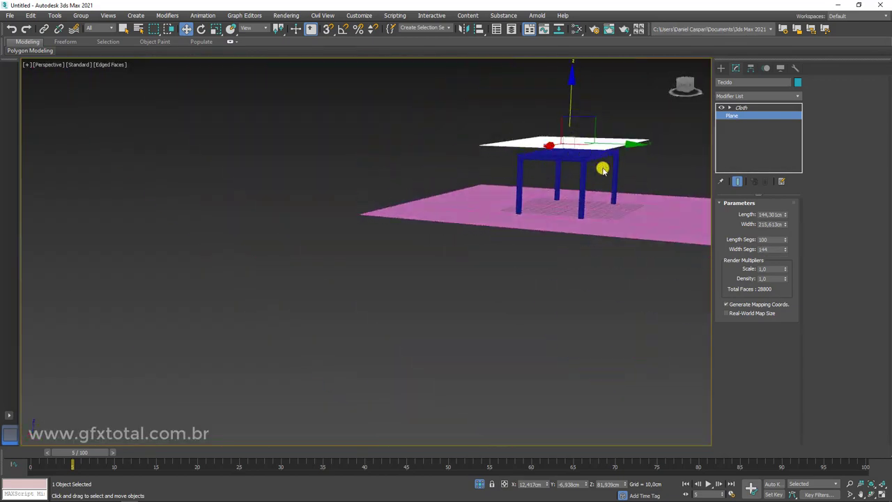
scroll(562, 229, "up", 2)
scroll(562, 230, "up", 2)
Start a cloth simulation from the Cloth modifier, then cancel it early
left_click(743, 107)
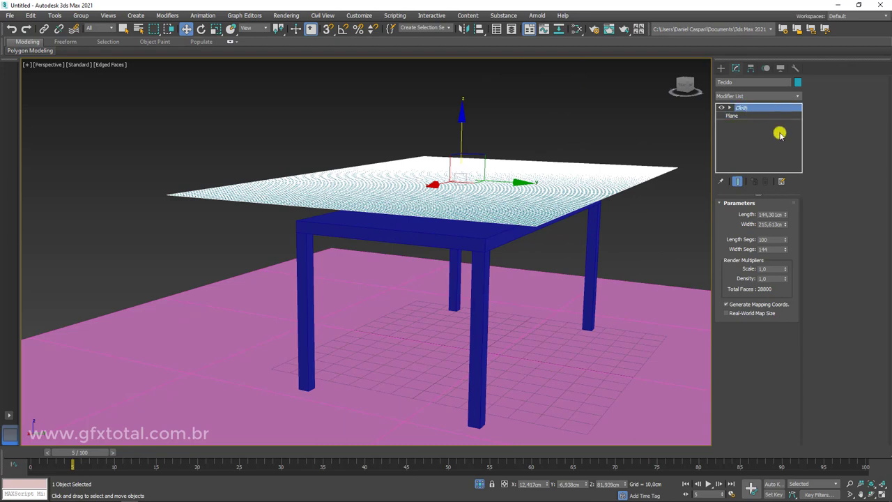
middle_click_drag(690, 230, 636, 243, "alt")
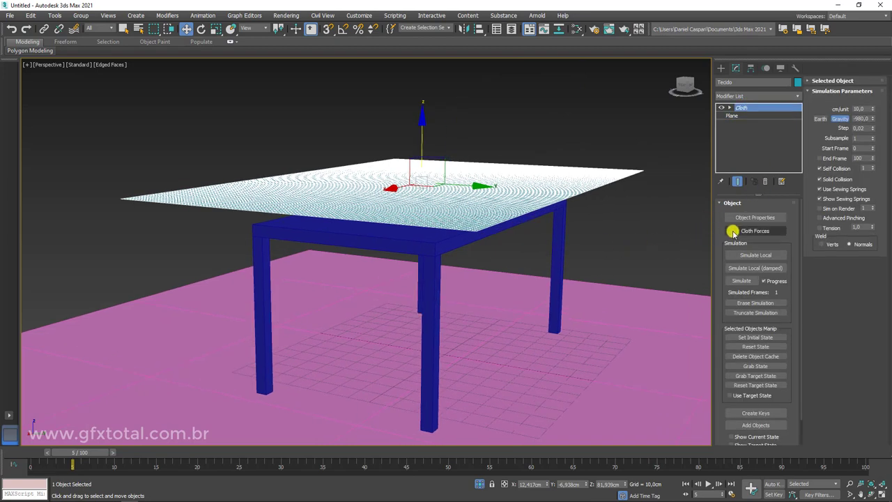
left_click(742, 281)
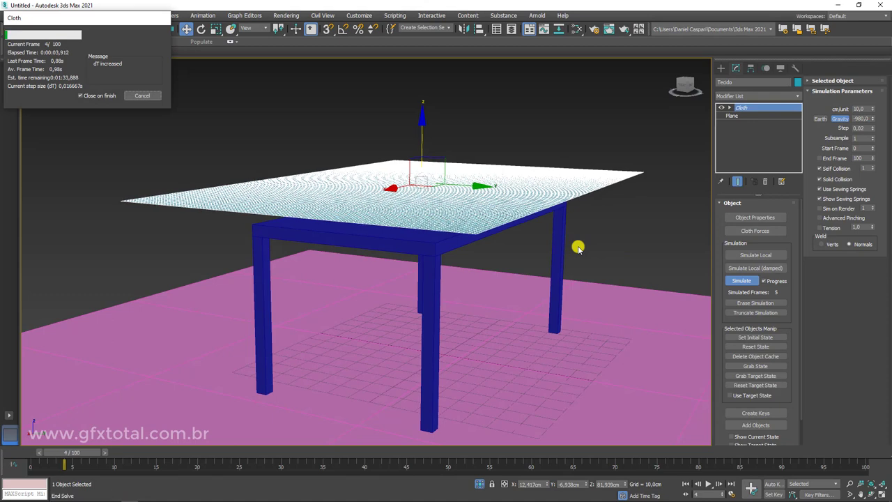
left_click(144, 95)
Erase the simulation and extend the timeline to 173 frames
left_click(755, 303)
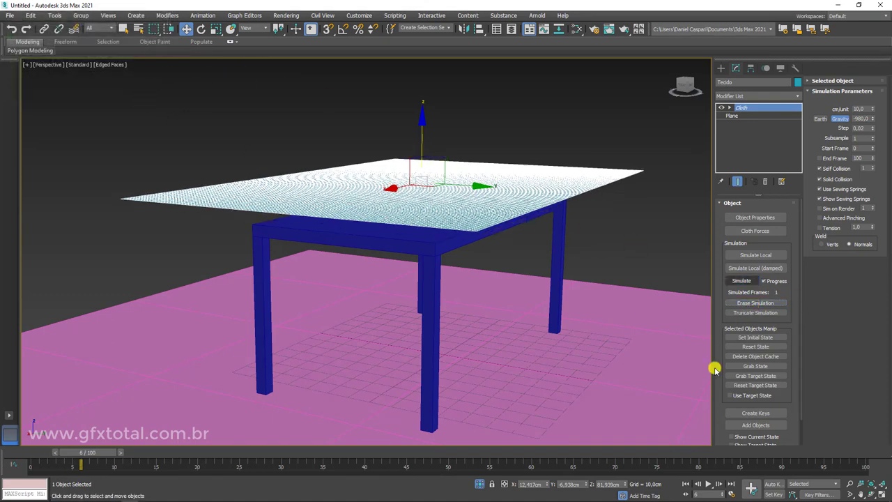
right_click_drag(827, 464, 464, 467, "ctrl+alt")
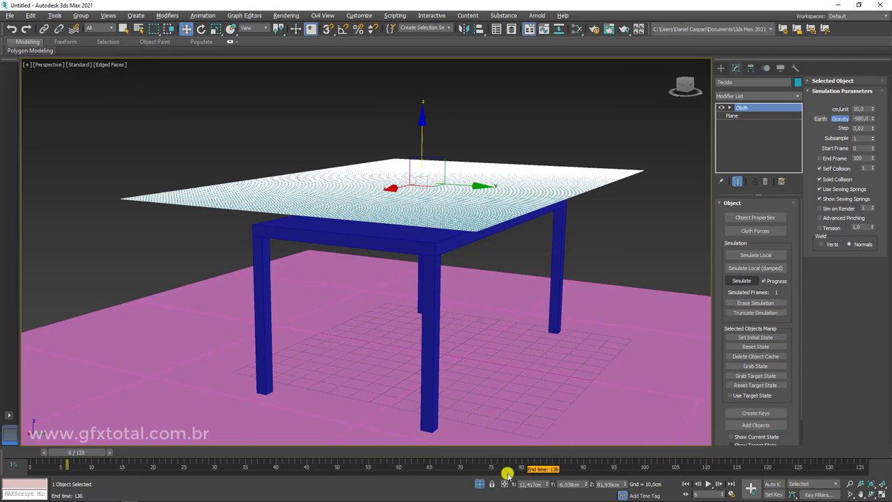
right_click_drag(775, 467, 741, 463, "ctrl+alt")
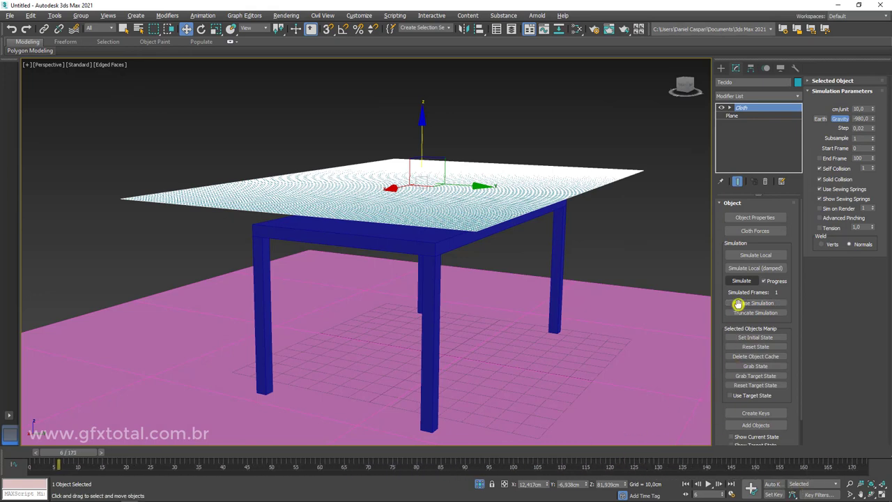
Re-run the simulation, stop it near frame 128 once draped, and inspect the table
left_click(741, 281)
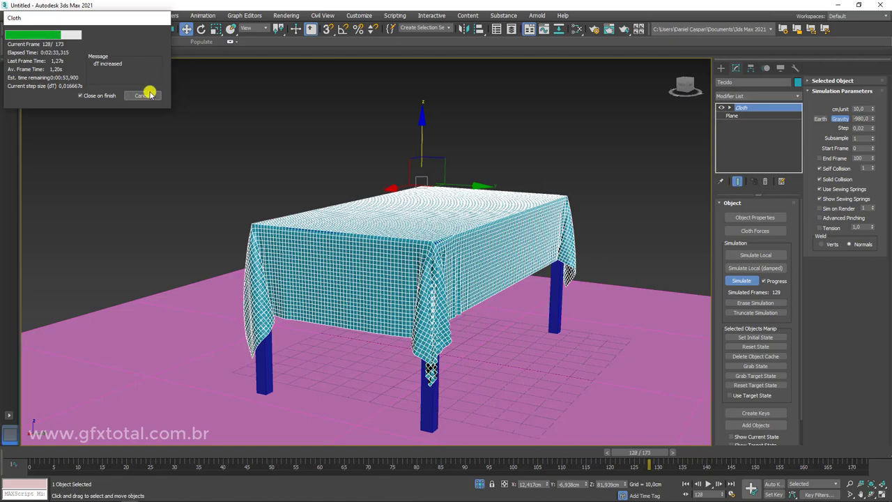
left_click(179, 101)
scroll(338, 219, "up", 1)
scroll(454, 320, "up", 2)
scroll(303, 378, "up", 3)
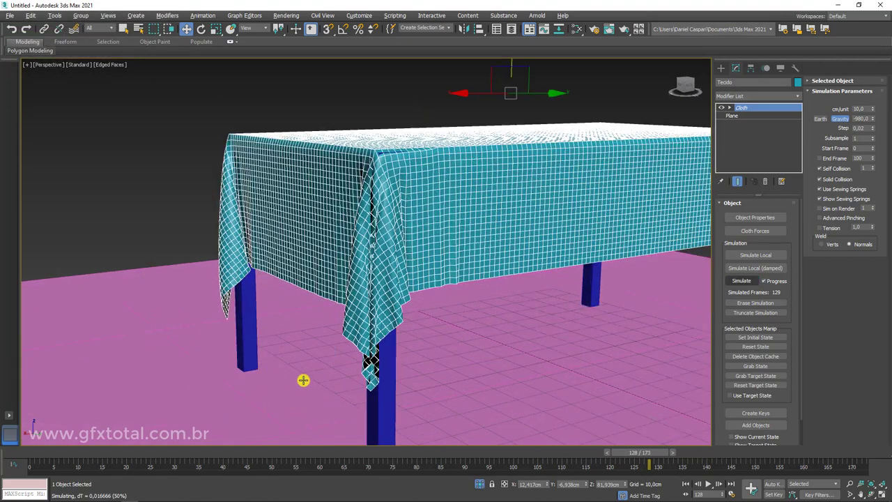
scroll(347, 370, "up", 3)
scroll(478, 328, "up", 2)
scroll(428, 319, "down", 5)
mouse_move(428, 319)
middle_mouse_down("alt")
mouse_move(495, 328)
mouse_move(604, 325)
mouse_move(576, 313)
mouse_move(655, 319)
mouse_move(621, 295)
mouse_move(667, 293)
mouse_move(512, 249)
middle_mouse_up("alt")
scroll(512, 249, "down", 5)
mouse_move(430, 297)
middle_mouse_down("alt")
mouse_move(476, 297)
mouse_move(604, 237)
middle_mouse_up("alt")
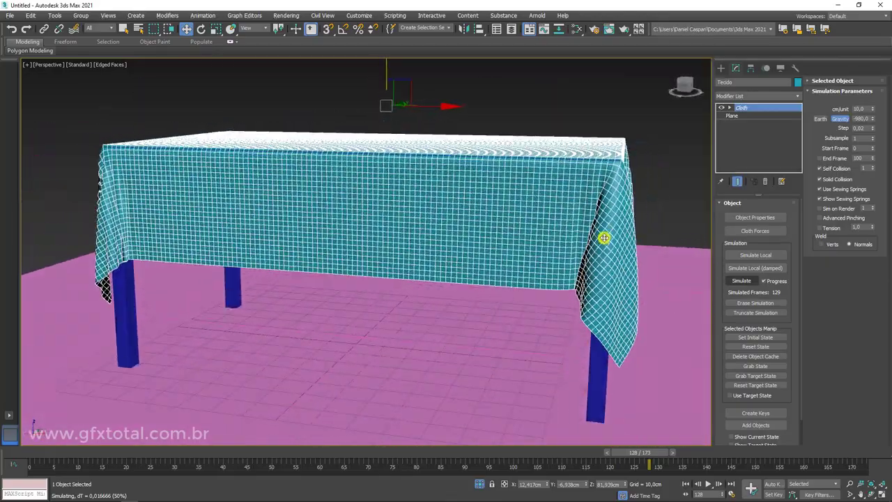
middle_click_drag(628, 314, 591, 297, "alt")
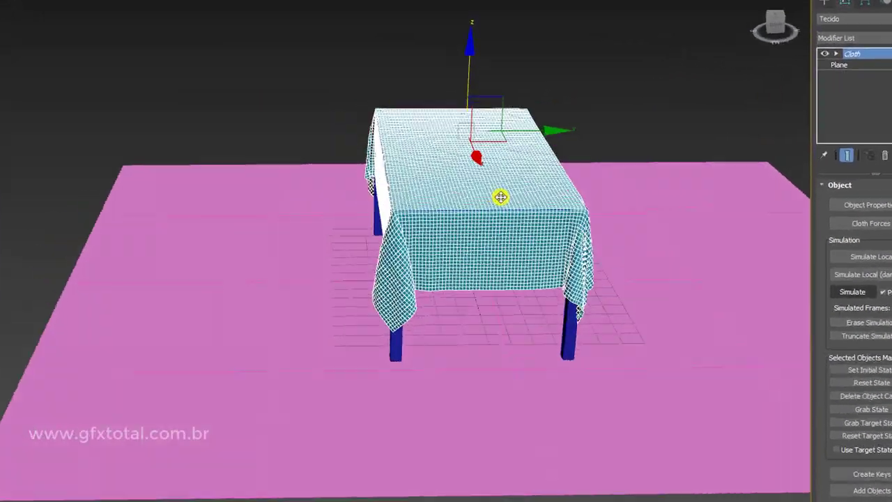
Convert the draped Tecido cloth to an Editable Poly, baking its simulated shape
right_click(457, 186)
mouse_move(520, 356)
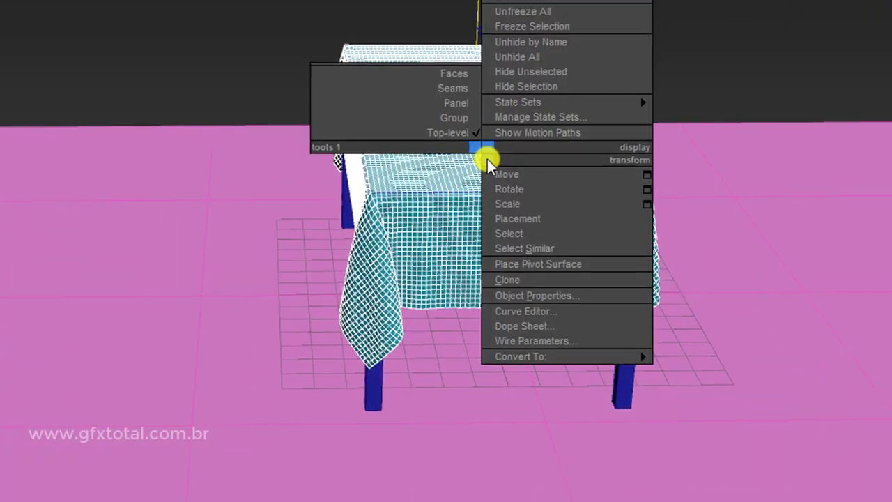
left_click(717, 373)
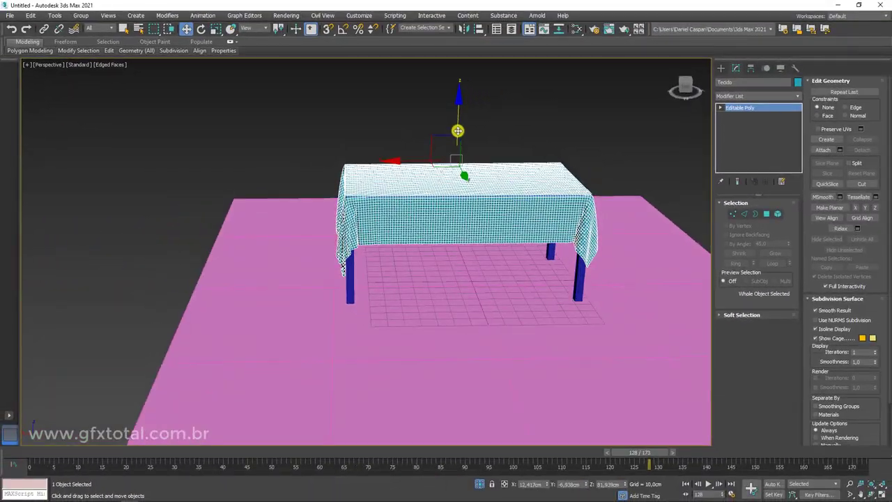
mouse_move(457, 130)
middle_mouse_down("alt")
mouse_move(458, 56)
mouse_move(498, 165)
mouse_move(520, 151)
middle_mouse_up("alt")
mouse_move(435, 136)
middle_mouse_down("alt")
mouse_move(508, 6)
mouse_move(585, 156)
mouse_move(627, 197)
mouse_move(554, 258)
mouse_move(460, 278)
middle_mouse_up("alt")
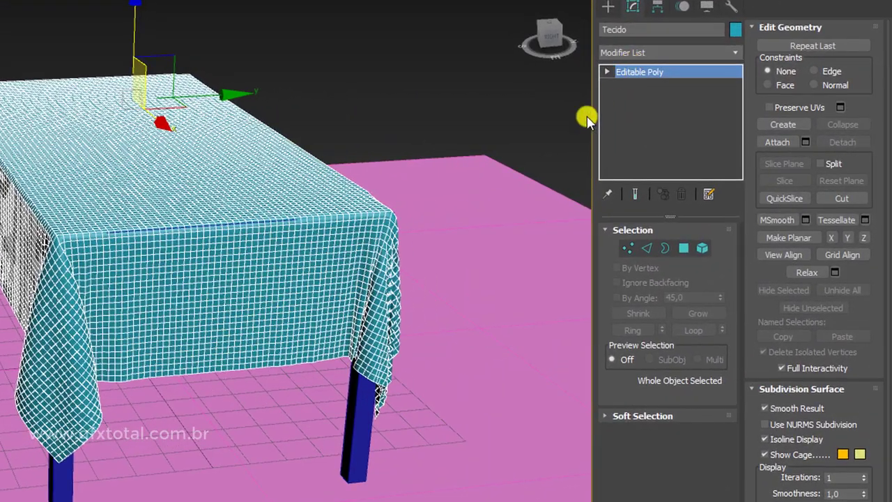
Add a Symmetry on Y with Flip and slide its Mirror plane to cover the table edge
left_click(659, 260)
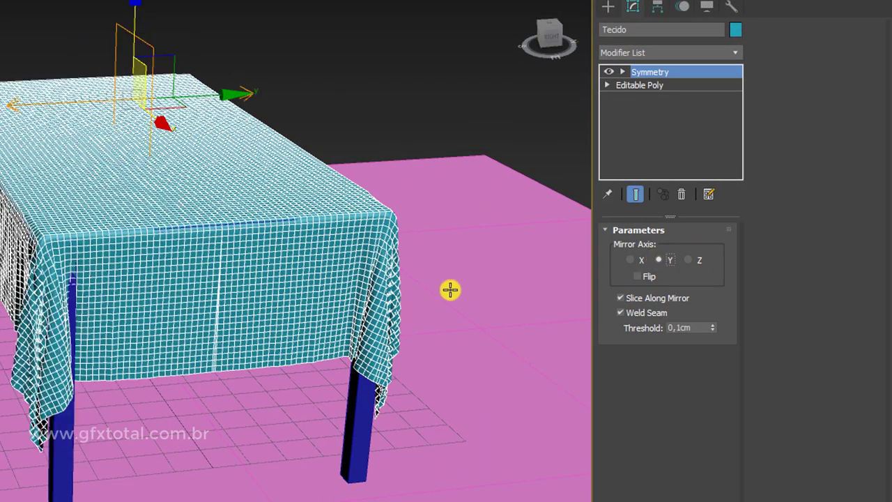
left_click(640, 277)
mouse_move(458, 344)
middle_mouse_down("alt")
mouse_move(420, 323)
mouse_move(441, 342)
middle_mouse_up("alt")
left_click(622, 72)
left_click(645, 85)
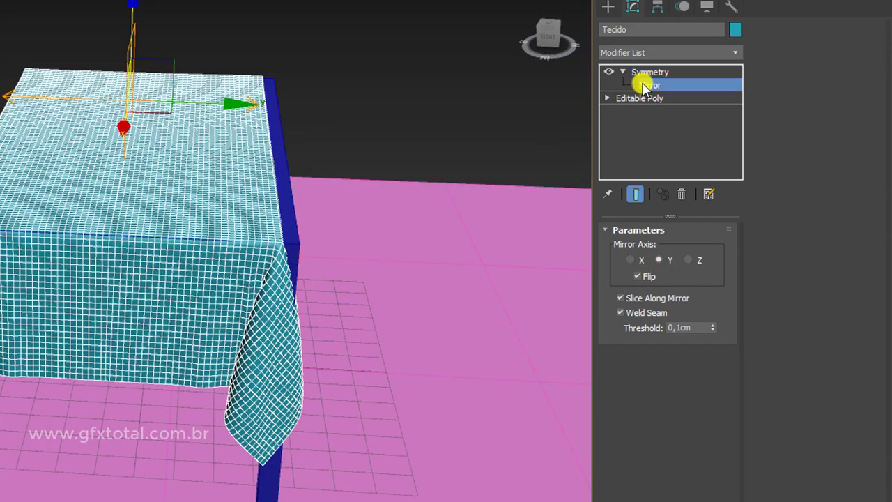
scroll(136, 102, "up", 5)
left_click_drag(139, 86, 162, 80)
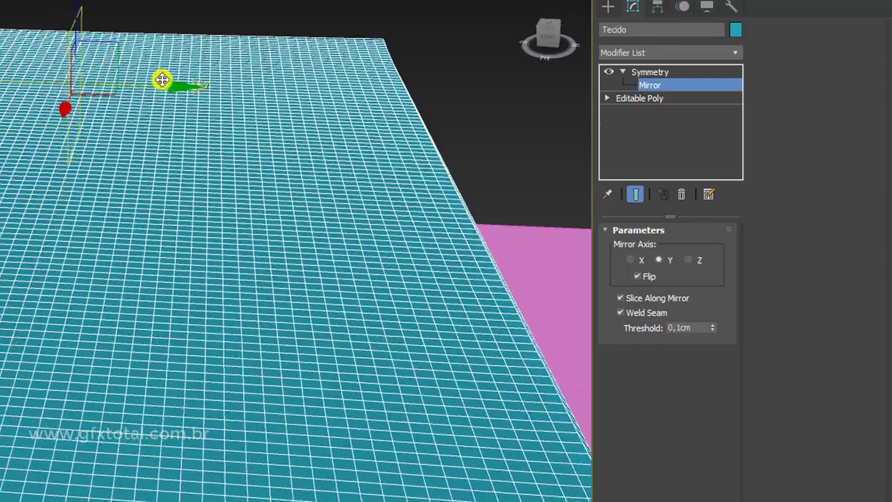
scroll(175, 129, "down", 5)
mouse_move(176, 128)
middle_mouse_down("alt")
mouse_move(209, 174)
mouse_move(244, 146)
mouse_move(285, 160)
mouse_move(424, 160)
mouse_move(481, 146)
middle_mouse_up("alt")
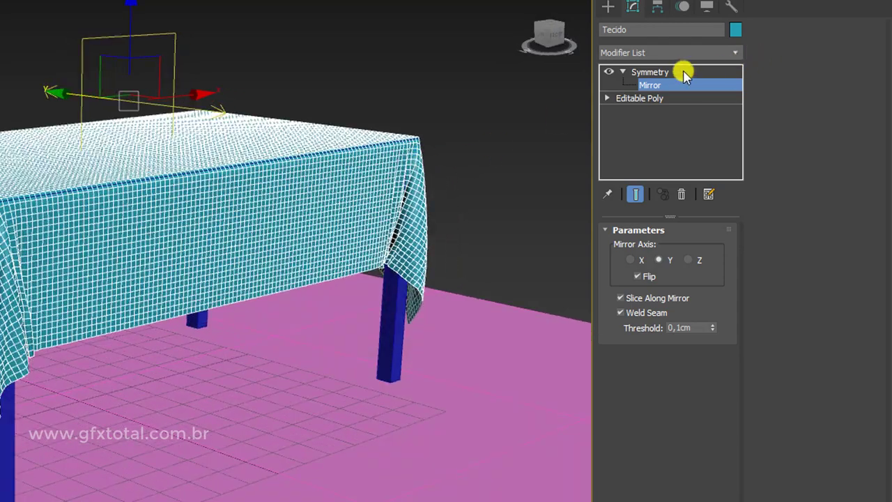
Add a second Symmetry on X and slide its Mirror plane to cover the table's end
left_click(648, 72)
key("ctrl+c")
key("ctrl+v")
left_click(712, 229)
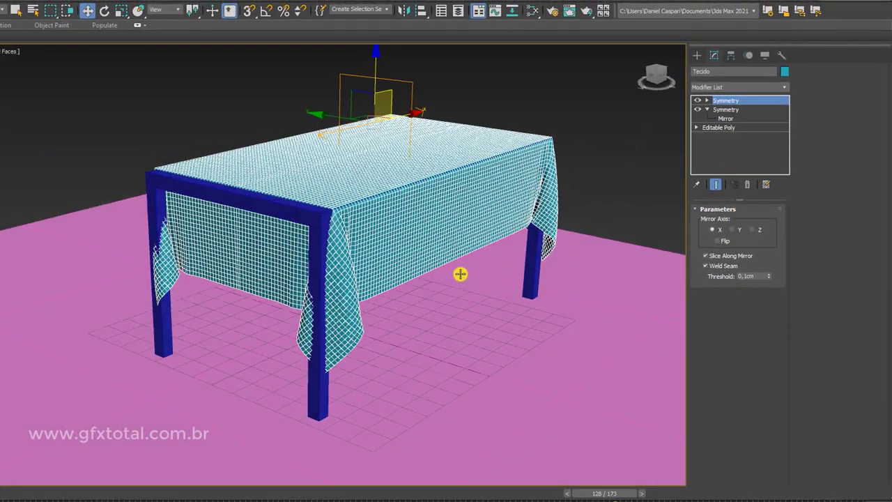
middle_click_drag(460, 273, 466, 224, "alt")
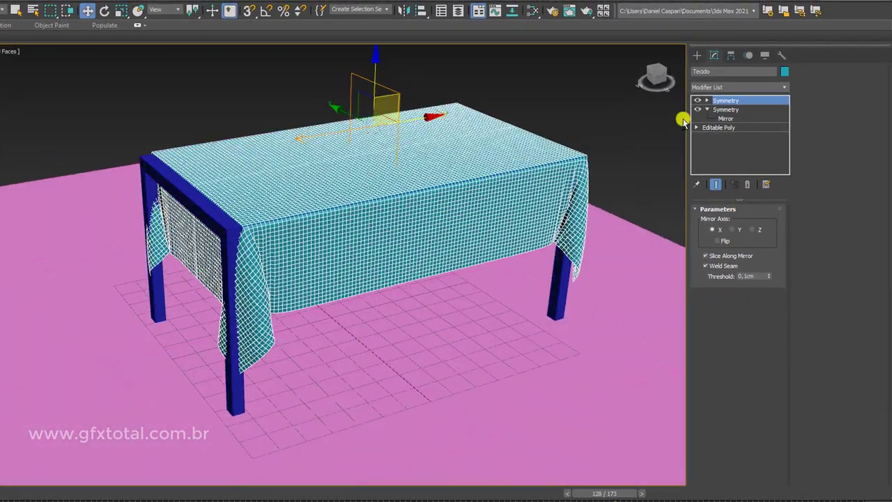
left_click(725, 109)
scroll(402, 123, "up", 1)
scroll(403, 123, "up", 2)
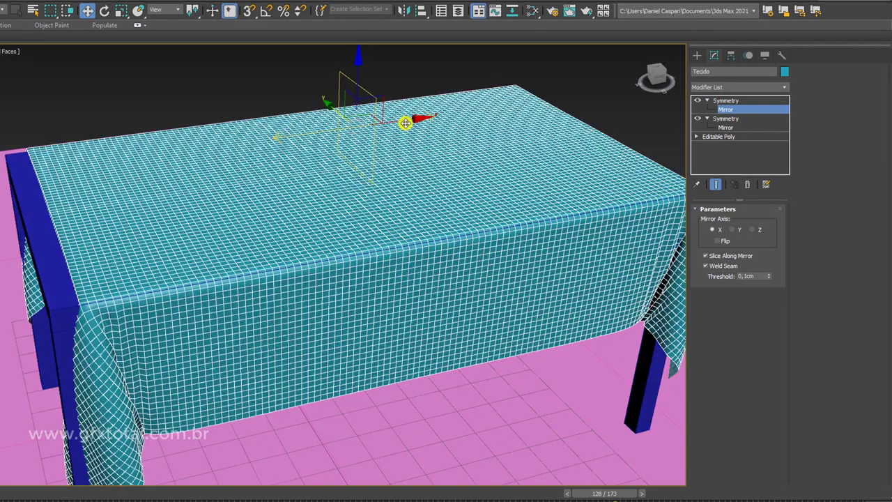
scroll(401, 121, "up", 1)
left_click_drag(401, 121, 393, 126)
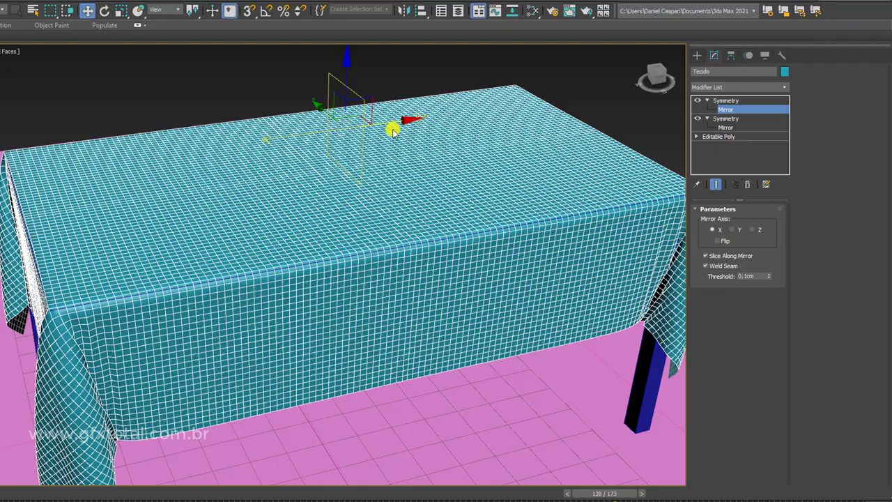
mouse_move(392, 130)
middle_mouse_down("alt")
mouse_move(439, 175)
mouse_move(388, 175)
middle_mouse_up("alt")
scroll(388, 175, "down", 5)
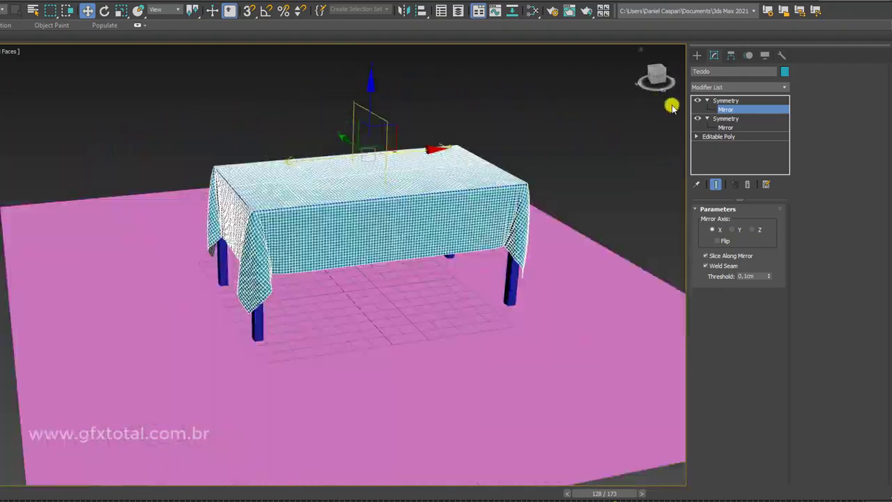
left_click(707, 101)
left_click(707, 118)
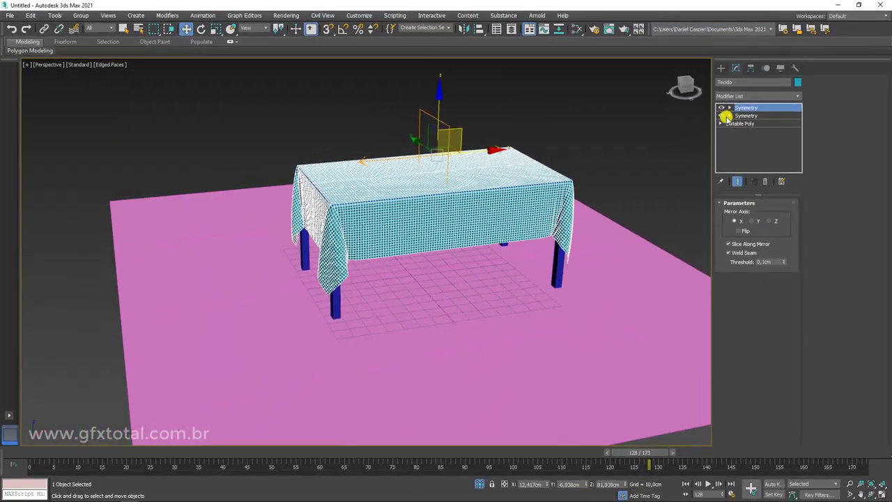
In Vertex mode and Left view, select vertices on the cloth's right half and top-right corner
middle_click_drag(627, 209, 530, 242, "alt")
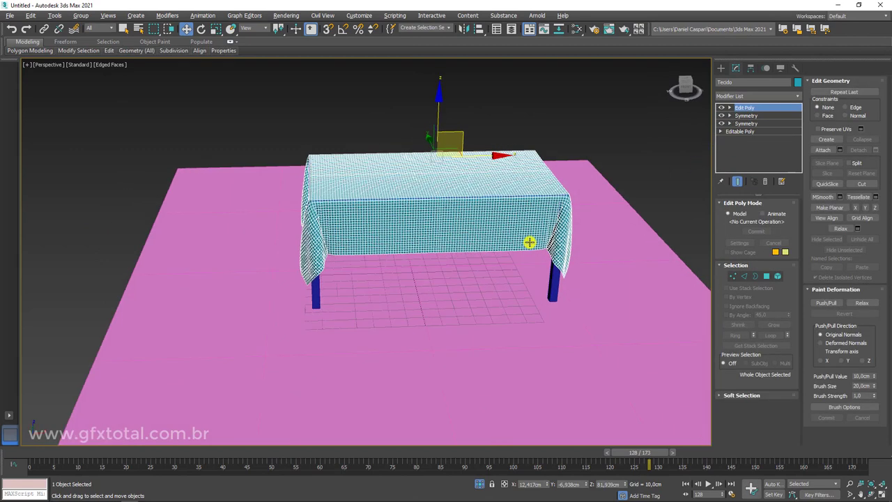
left_click(733, 276)
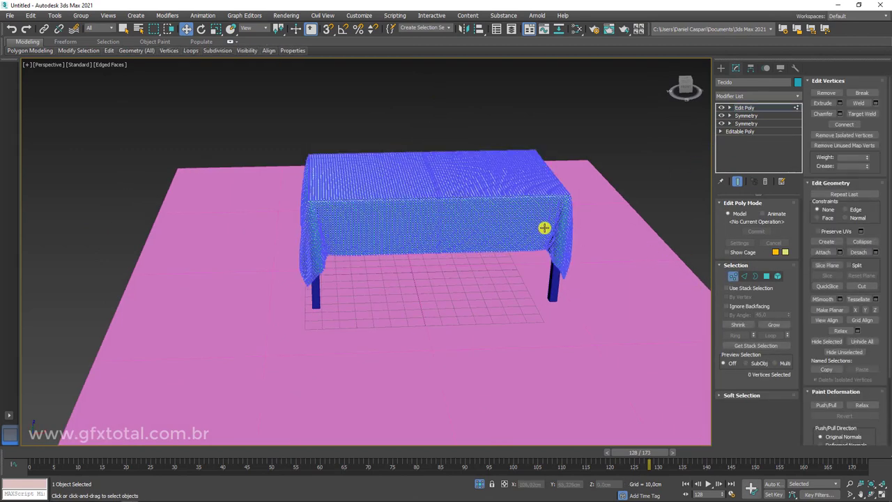
key("l")
scroll(523, 213, "down", 5)
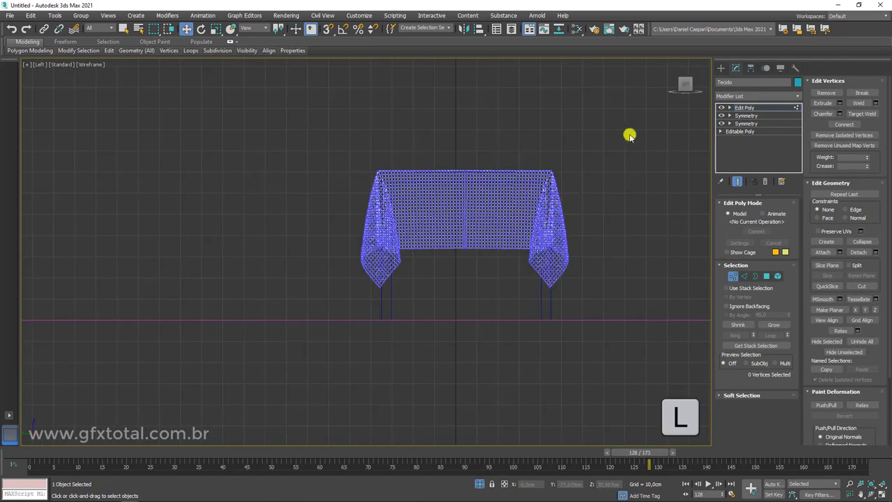
left_click_drag(467, 317, 467, 318)
scroll(474, 237, "up", 6)
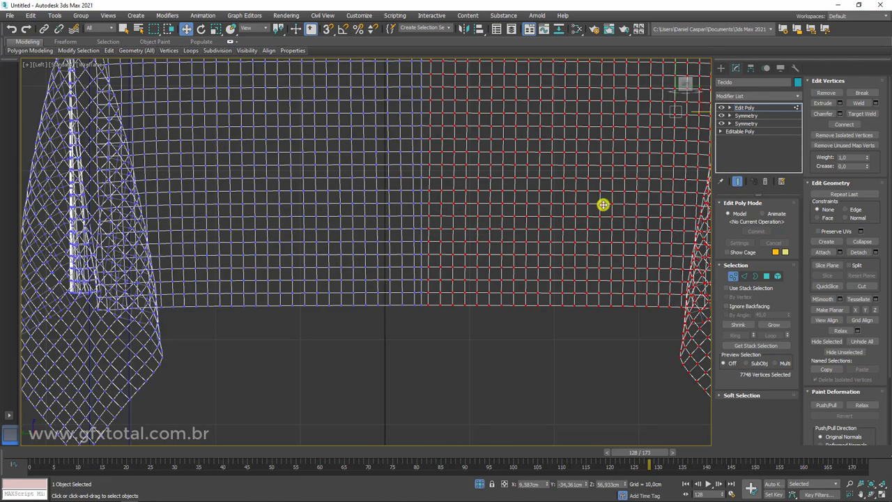
middle_click_drag(603, 204, 590, 218)
middle_click_drag(530, 186, 532, 235)
scroll(551, 181, "up", 3)
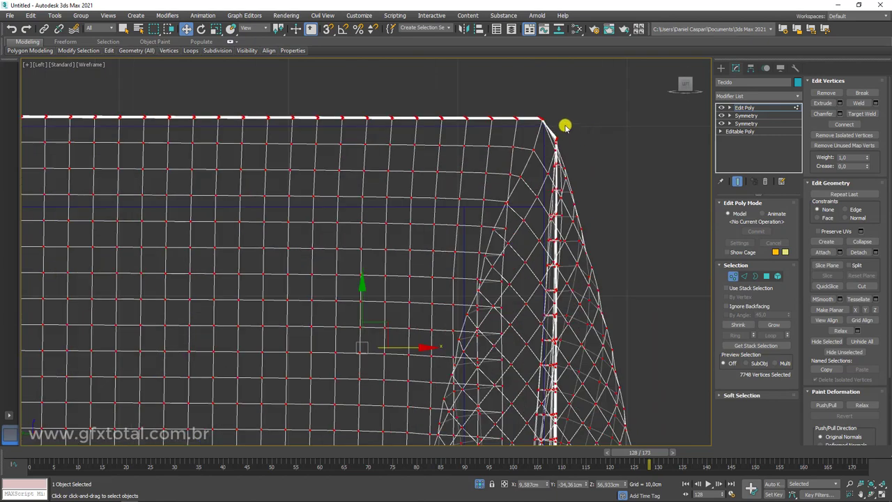
scroll(565, 125, "up", 2)
scroll(528, 122, "up", 2)
scroll(528, 124, "up", 2)
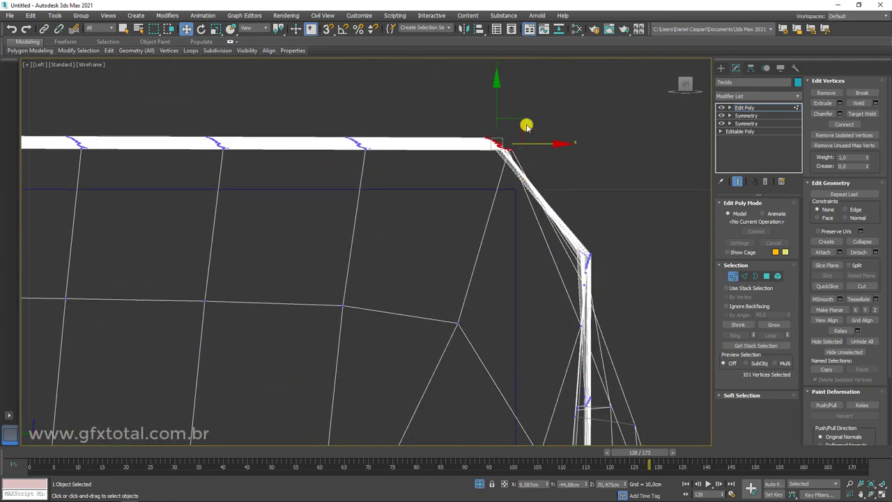
left_click_drag(516, 125, 603, 195)
left_click_drag(540, 288, 540, 288)
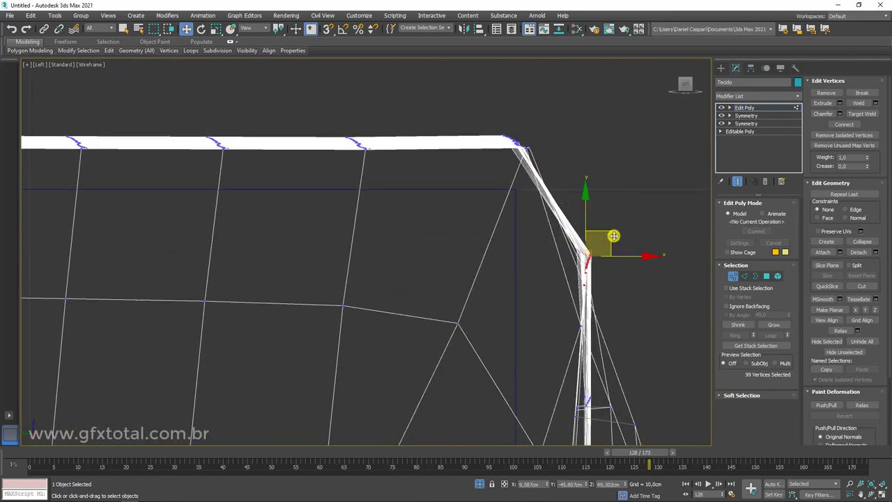
scroll(513, 247, "down", 2)
scroll(198, 262, "down", 3)
Select the top-left corner and left-half vertices, move them along X, then undo with Ctrl+Z
middle_click_drag(197, 261, 395, 153)
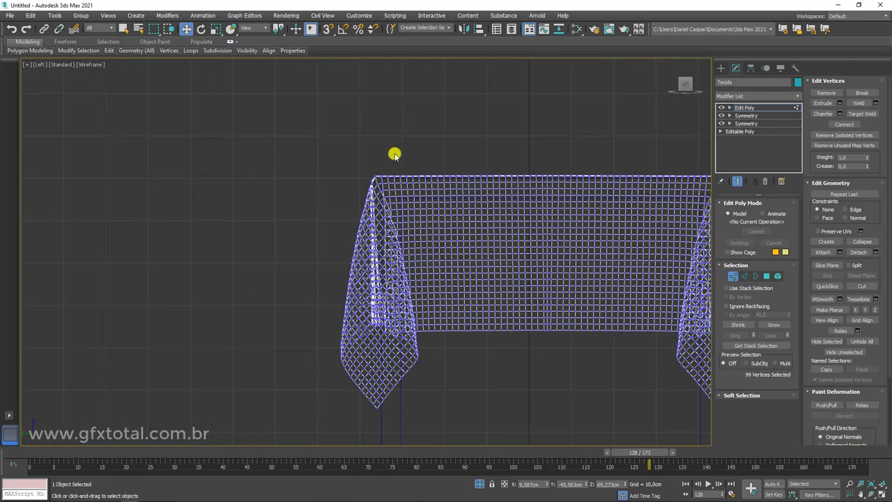
scroll(394, 153, "up", 3)
scroll(264, 209, "up", 1)
left_click_drag(354, 239, 407, 289)
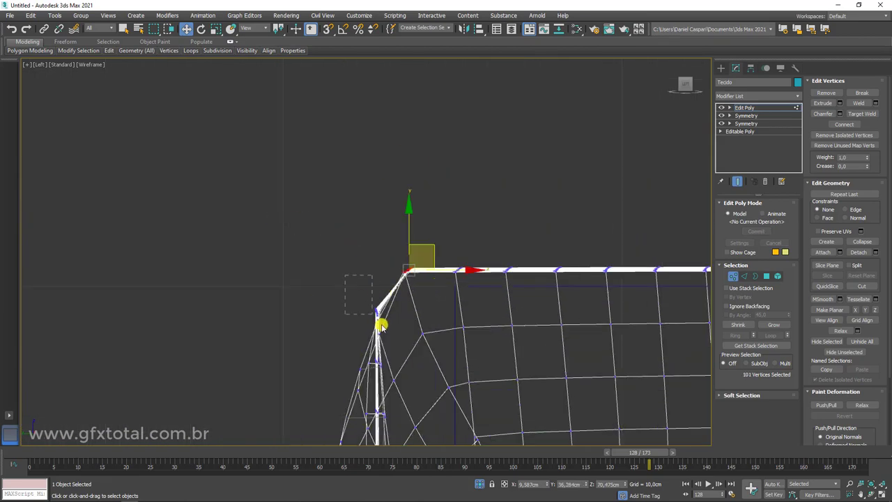
left_click_drag(381, 326, 394, 295)
scroll(400, 293, "down", 2)
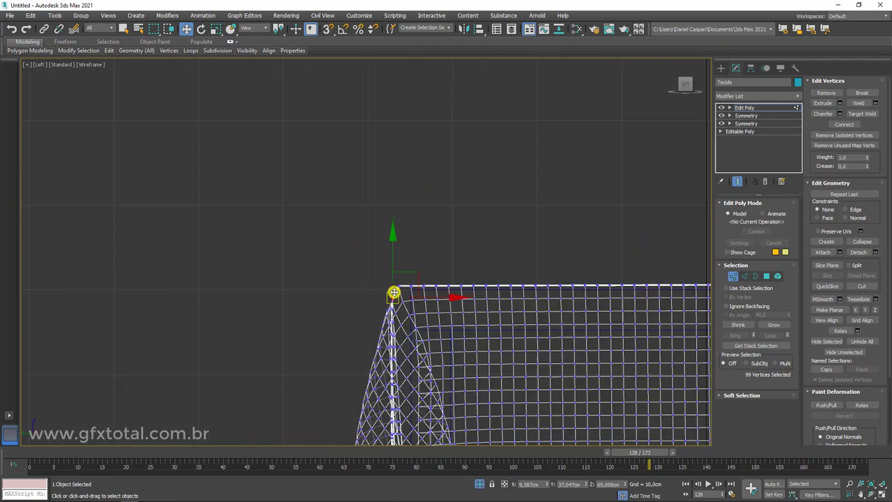
scroll(392, 293, "down", 3)
scroll(372, 324, "down", 1)
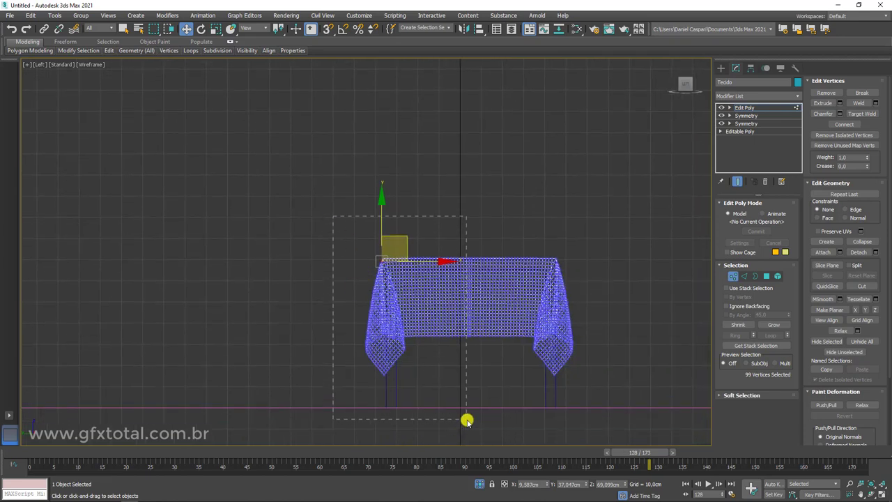
left_click_drag(463, 422, 464, 420)
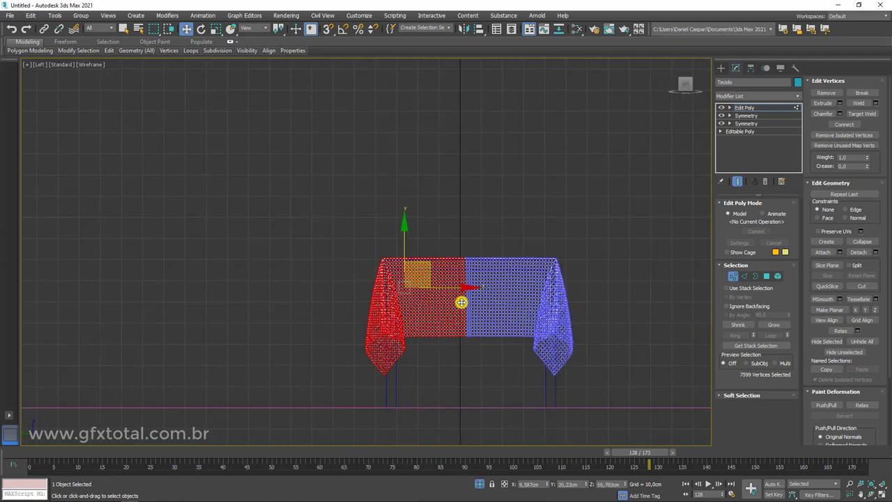
scroll(390, 279, "up", 2)
scroll(310, 295, "up", 2)
scroll(367, 364, "up", 2)
scroll(367, 364, "up", 2)
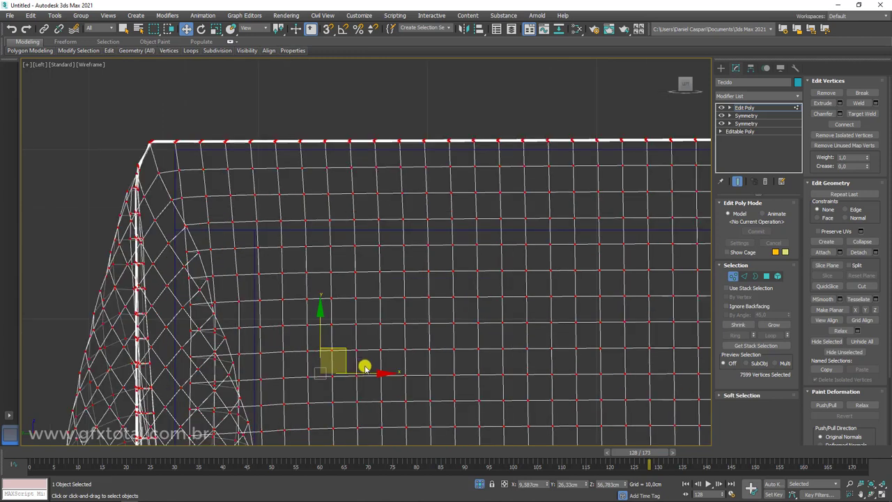
left_click_drag(368, 374, 396, 375)
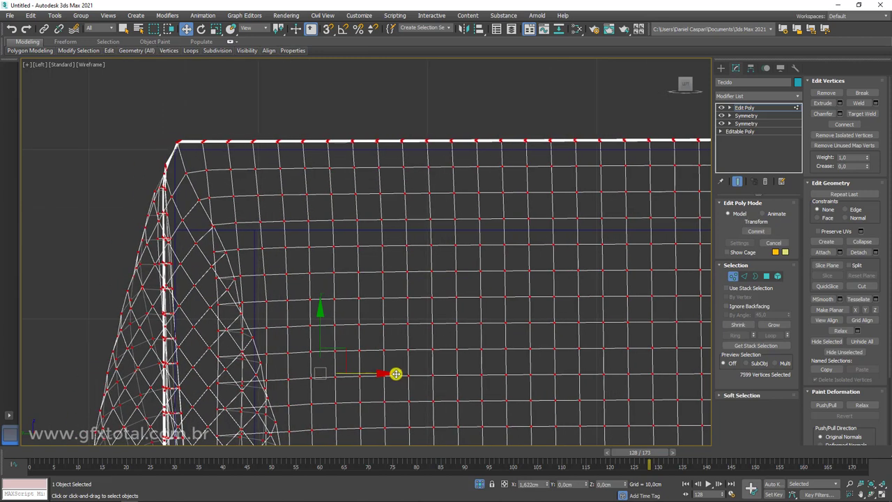
key("ctrl+z")
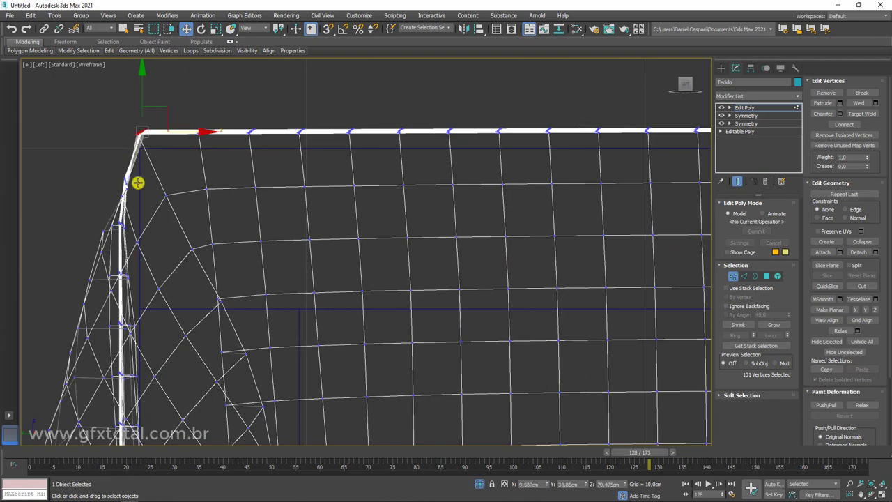
Select two vertical edge loops in Edge mode, then return to the Edit Poly top level
scroll(138, 183, "down", 5)
left_click(762, 108)
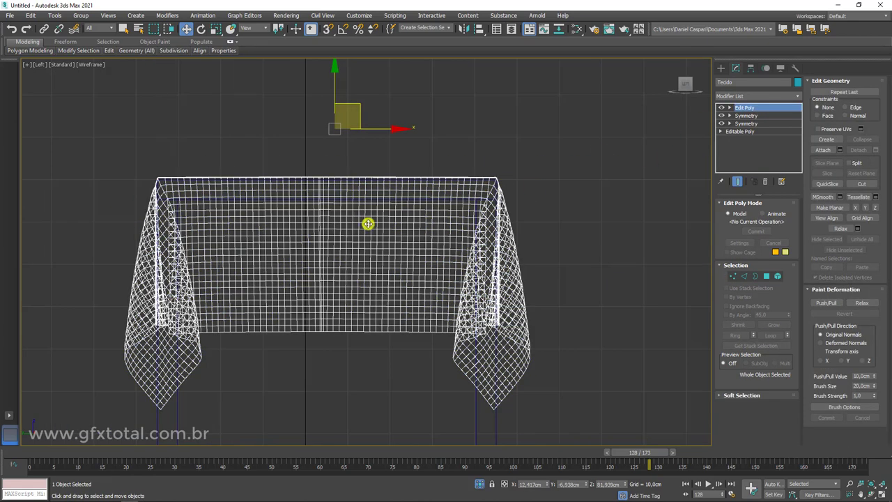
left_click(744, 277)
scroll(362, 220, "up", 5)
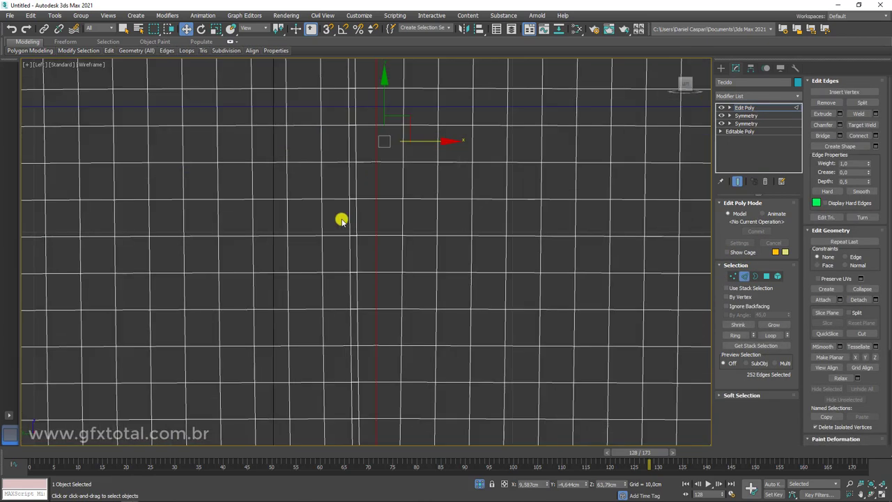
left_click(350, 220)
left_click(376, 228, "ctrl")
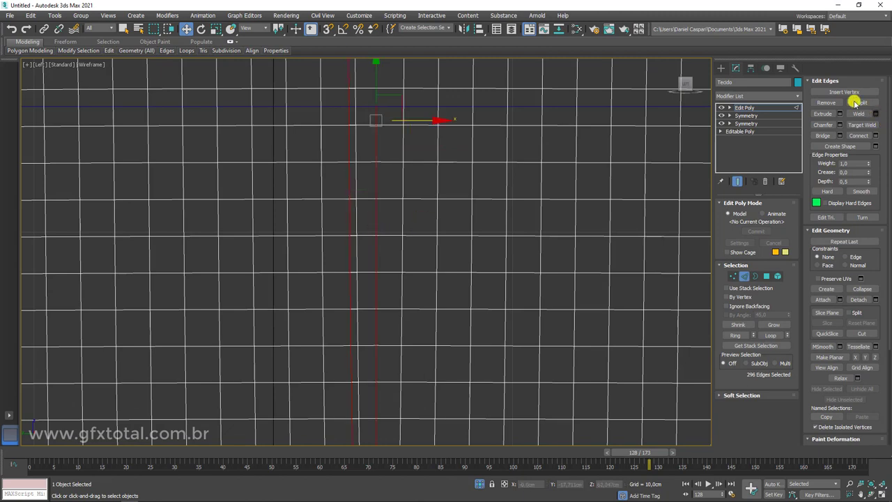
scroll(494, 200, "down", 5)
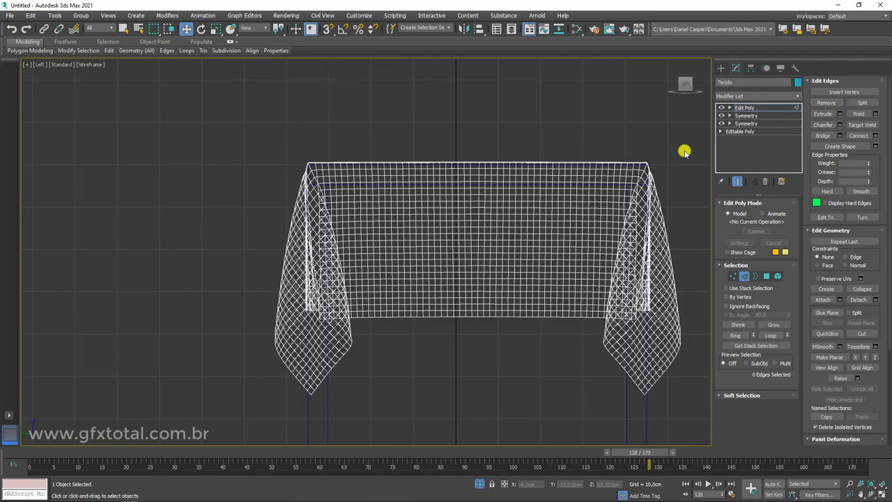
left_click(745, 107)
Switch to Perspective, rewind to frame 0, and move the square table and cloth aside
key("p")
middle_click_drag(521, 244, 605, 271, "alt")
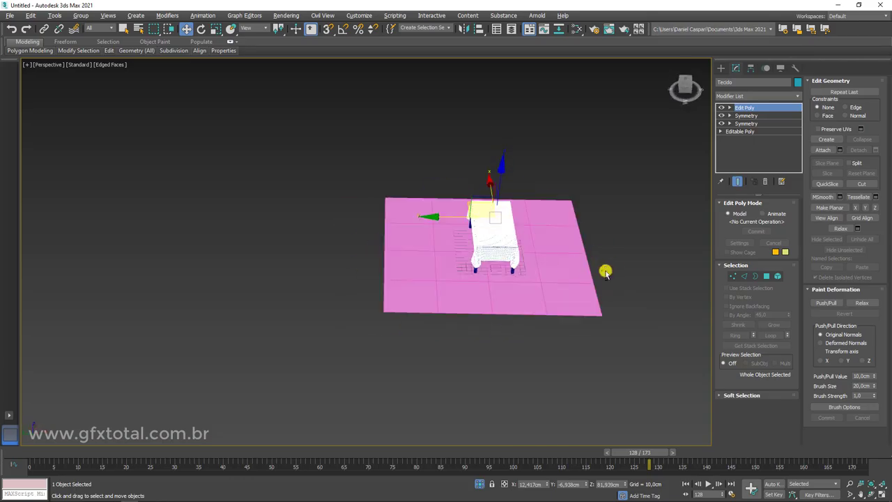
scroll(605, 272, "up", 5)
mouse_move(488, 250)
middle_mouse_down("alt")
mouse_move(570, 221)
mouse_move(646, 221)
mouse_move(657, 253)
middle_mouse_up("alt")
scroll(550, 252, "down", 8)
mouse_move(550, 251)
middle_mouse_down("alt")
mouse_move(488, 279)
mouse_move(625, 371)
mouse_move(358, 378)
mouse_move(590, 452)
middle_mouse_up("alt")
left_click_drag(651, 453, 31, 453)
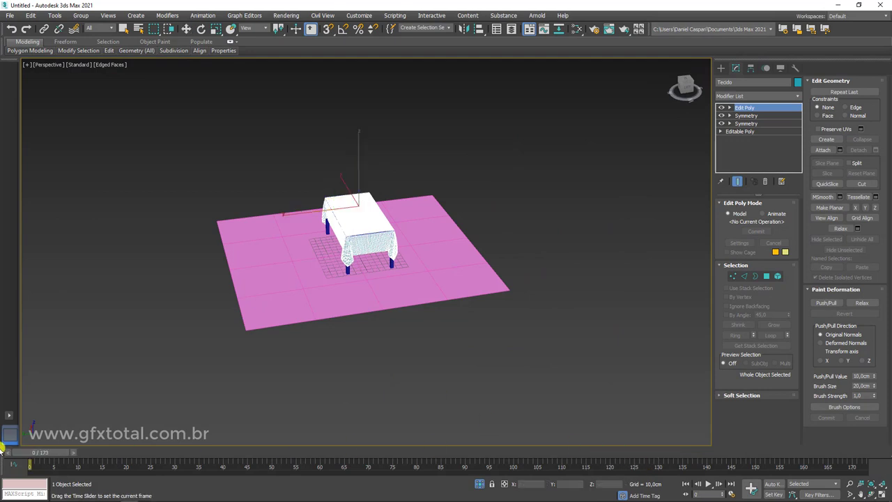
middle_click_drag(209, 314, 272, 232, "alt")
left_click_drag(283, 159, 492, 179)
left_click(318, 247, "alt")
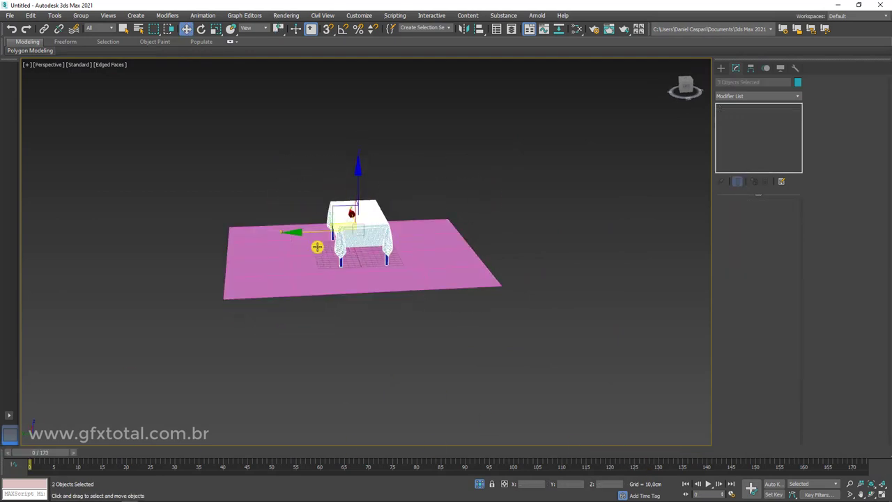
left_click_drag(285, 233, 219, 231)
Unhide all, centre the round table on the floor plane, and isolate both in Top view
right_click(350, 282)
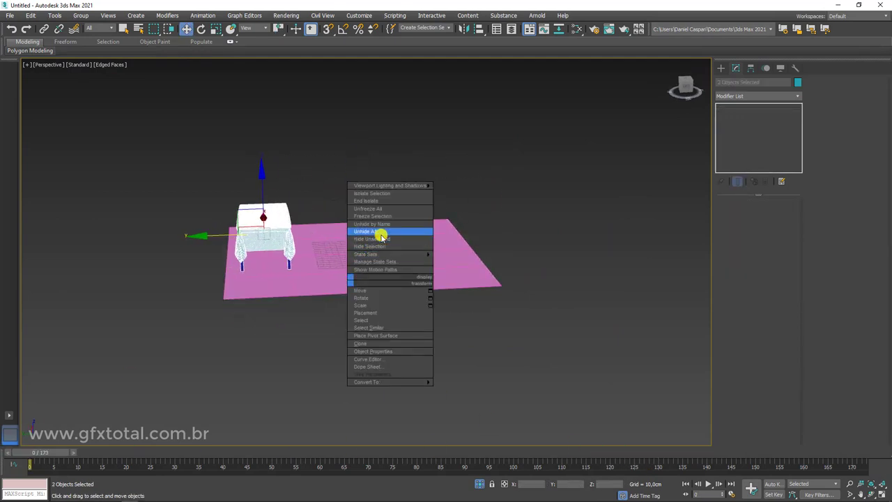
left_click(376, 231)
left_click(319, 217)
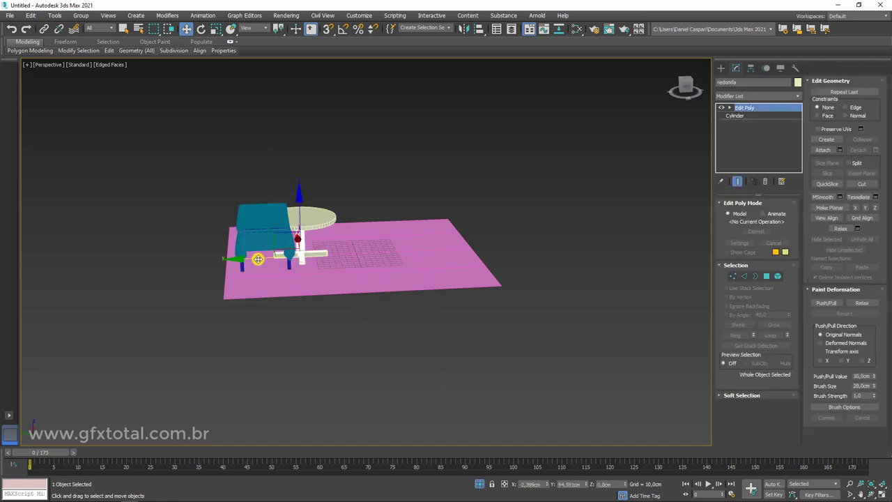
left_click_drag(257, 260, 317, 262)
left_click(333, 291, "ctrl")
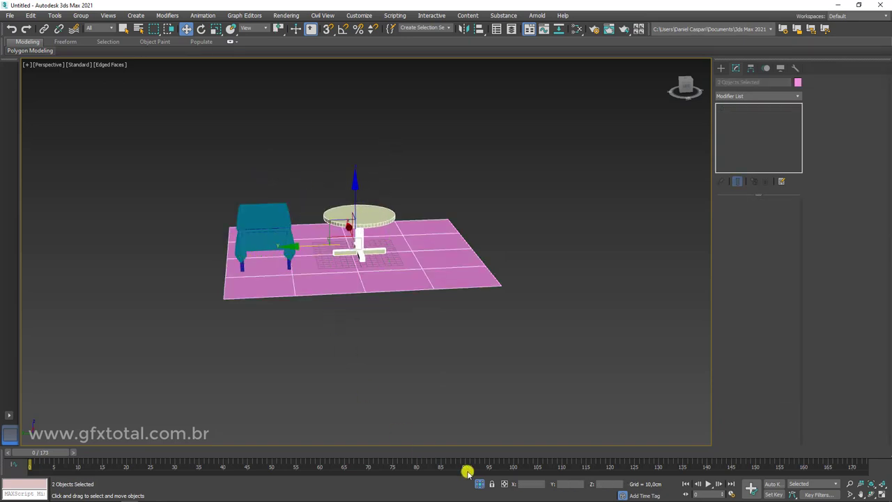
left_click(481, 483)
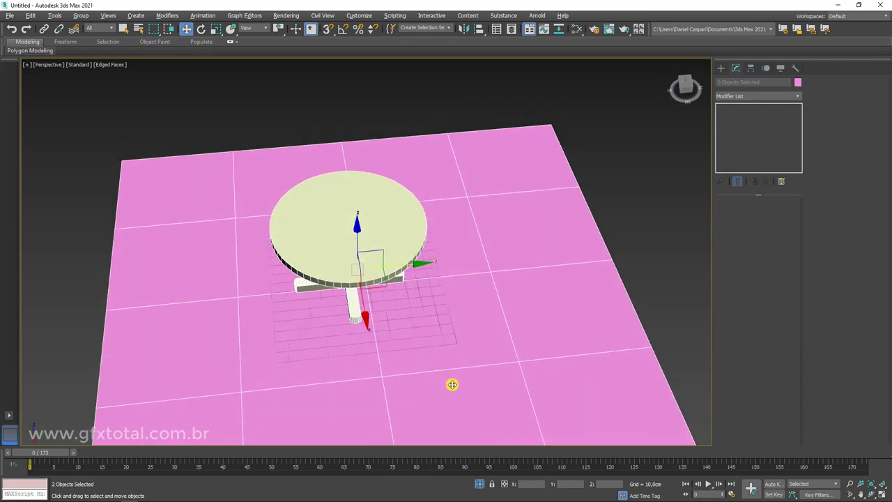
key("t")
key("z")
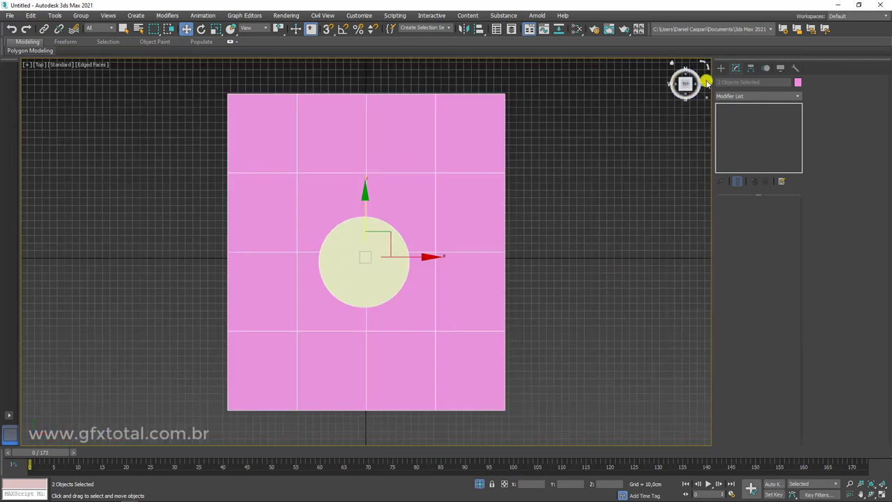
Shift-drag the round table's top disc upward on Z to clone it as redonda001
left_click(721, 68)
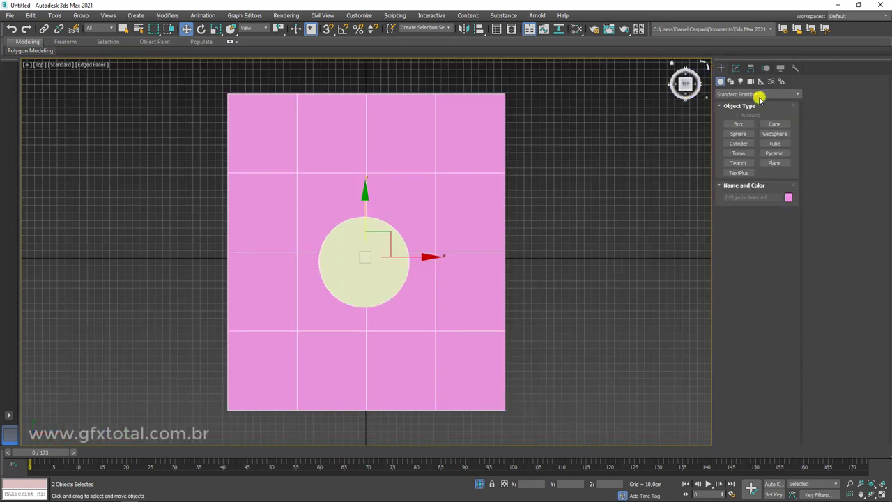
left_click(738, 143)
key("w")
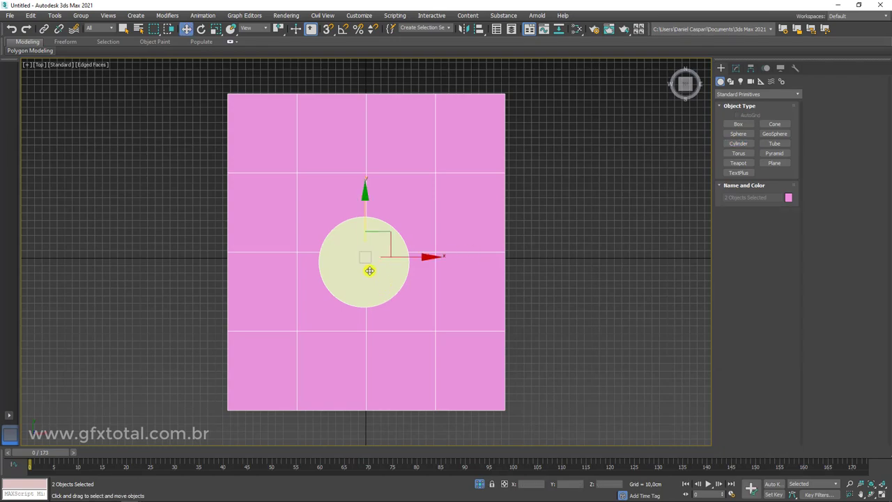
left_click(371, 273)
middle_click_drag(379, 318, 394, 261, "alt")
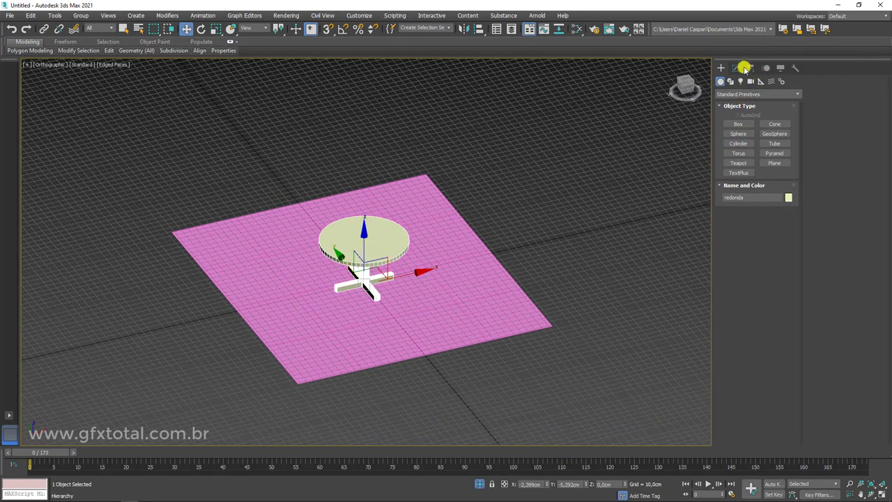
left_click(741, 68)
middle_click_drag(567, 215, 554, 213, "alt")
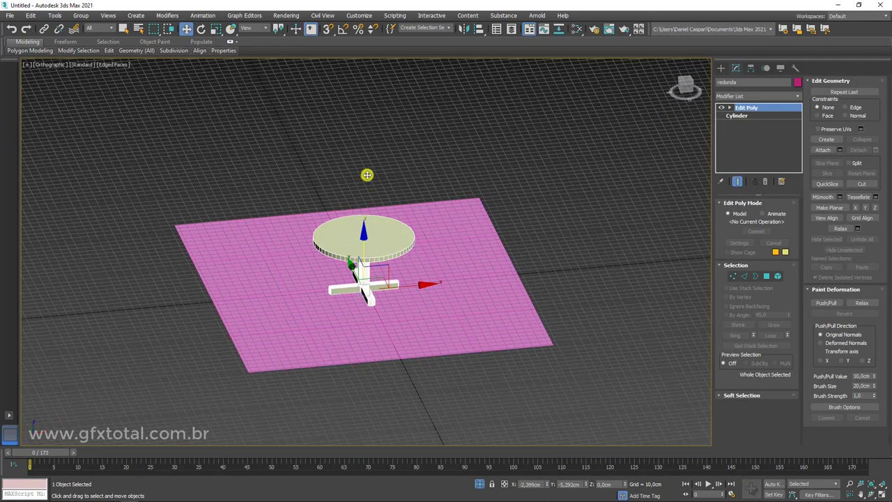
left_click_drag(363, 236, 367, 175, "shift")
left_click(446, 296)
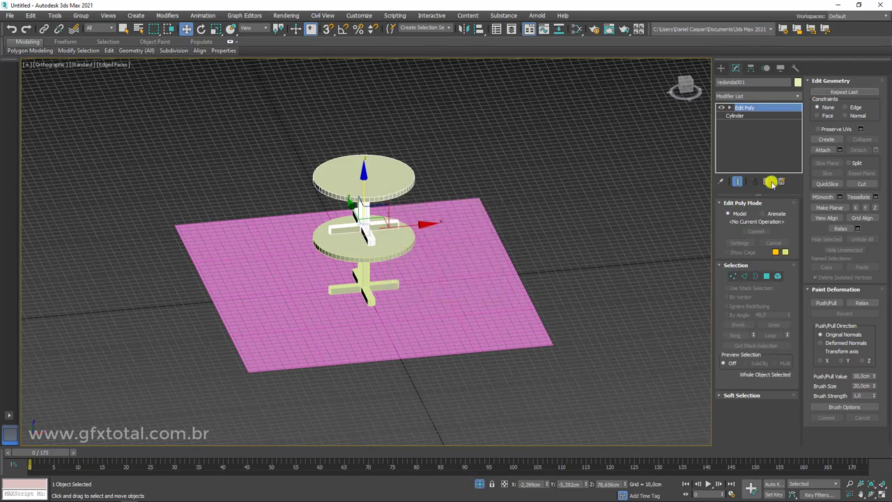
Remove the Edit Poly modifier from the copied disc and widen its radius to 116.4cm
left_click(767, 182)
middle_click_drag(651, 235, 712, 151, "alt")
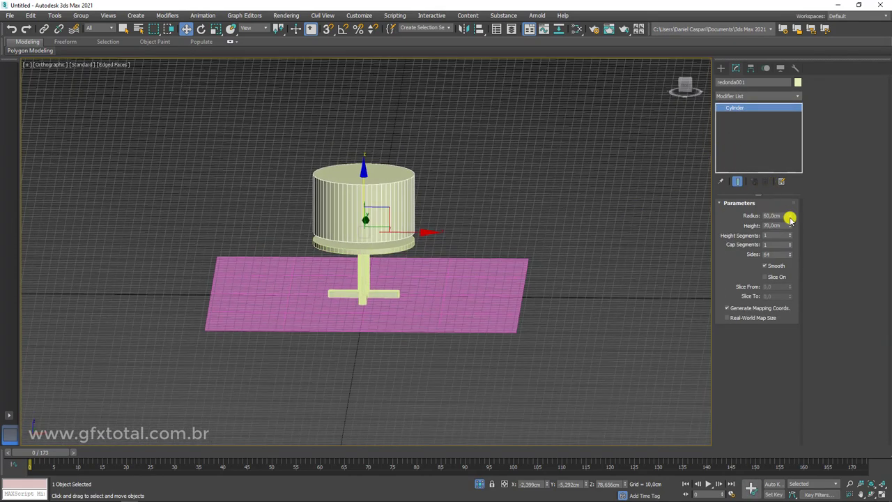
left_click_drag(790, 219, 791, 172)
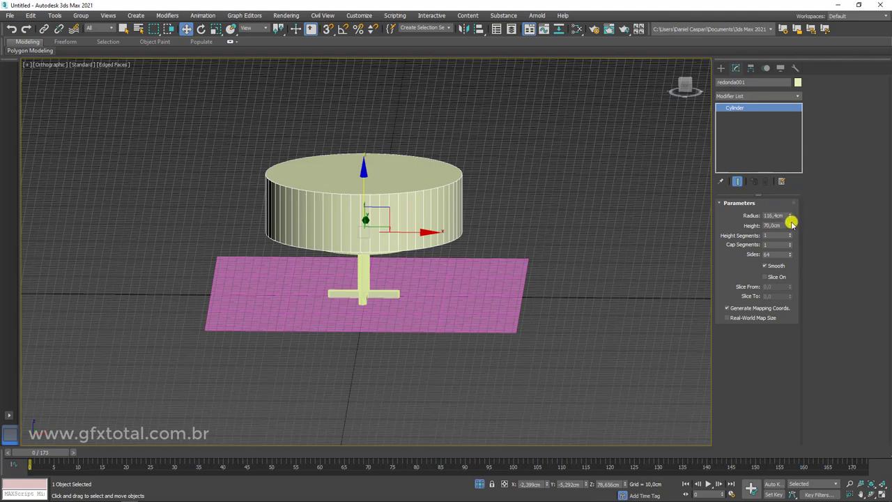
mouse_move(461, 269)
middle_mouse_down("alt")
mouse_move(474, 265)
mouse_move(447, 248)
middle_mouse_up("alt")
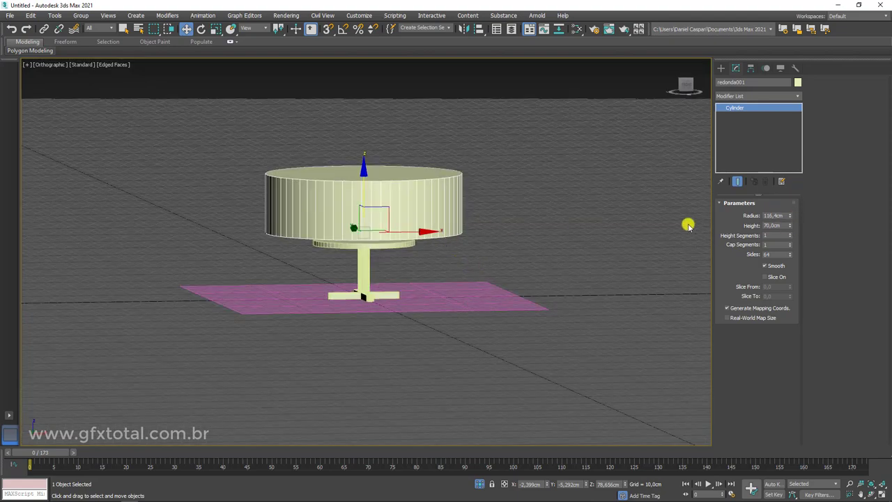
Colour the disc green and raise its cap segments to 28
left_click(790, 244)
mouse_move(668, 240)
middle_mouse_down("alt")
mouse_move(590, 237)
mouse_move(705, 239)
middle_mouse_up("alt")
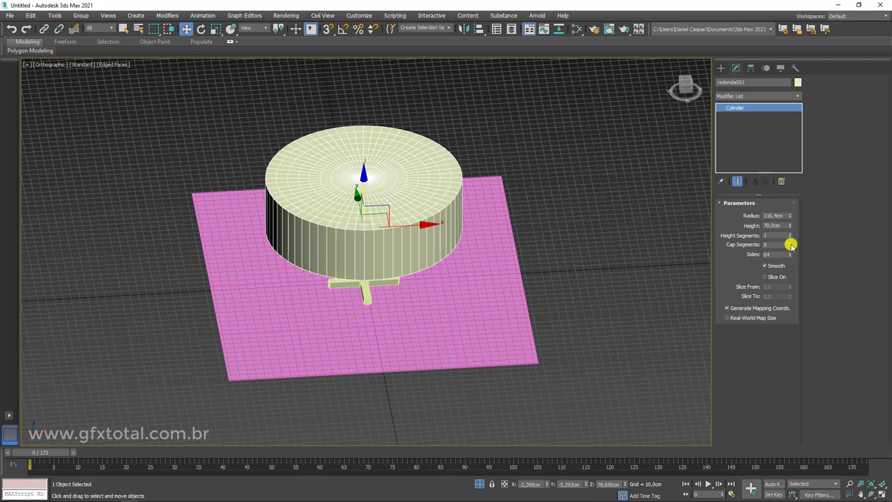
left_click_drag(792, 246, 791, 242)
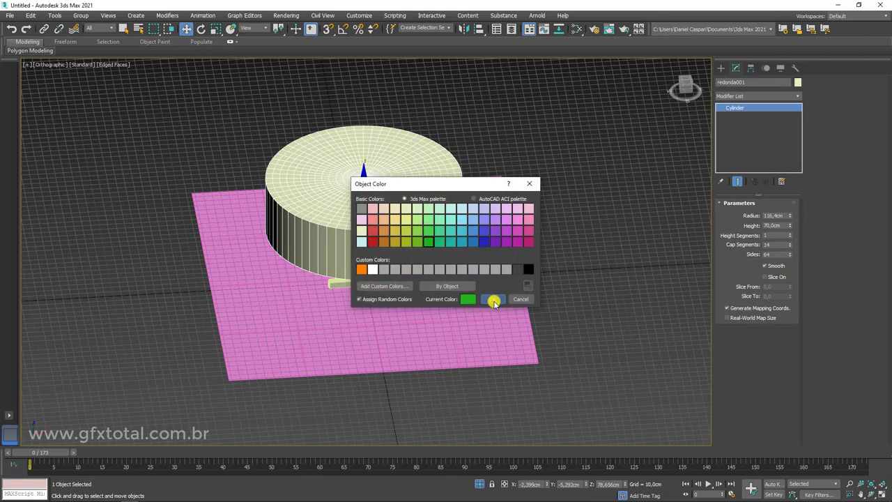
left_click(493, 300)
mouse_move(504, 316)
middle_mouse_down("alt")
mouse_move(515, 295)
mouse_move(519, 328)
middle_mouse_up("alt")
scroll(522, 223, "up", 2)
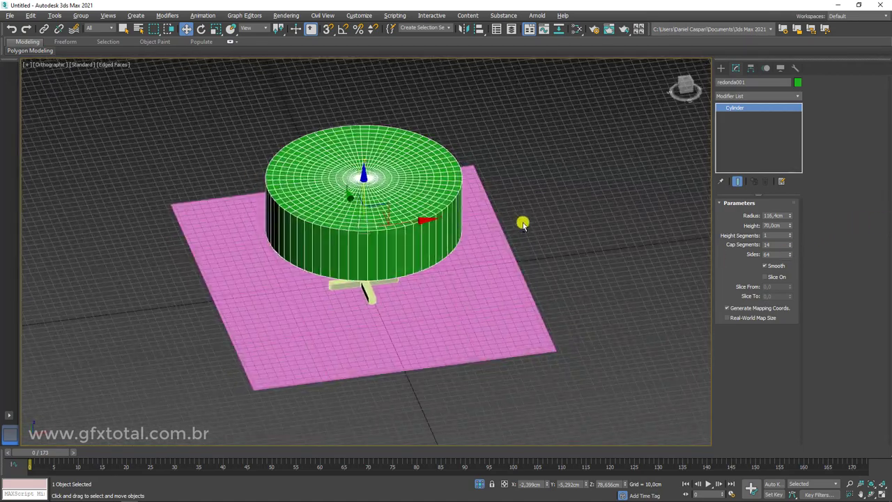
scroll(436, 199, "up", 2)
scroll(437, 199, "down", 1)
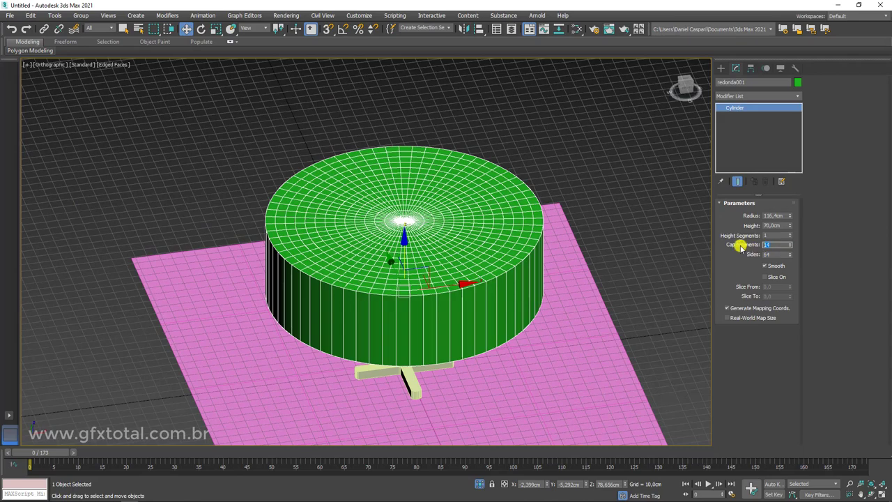
type("328")
key("Return")
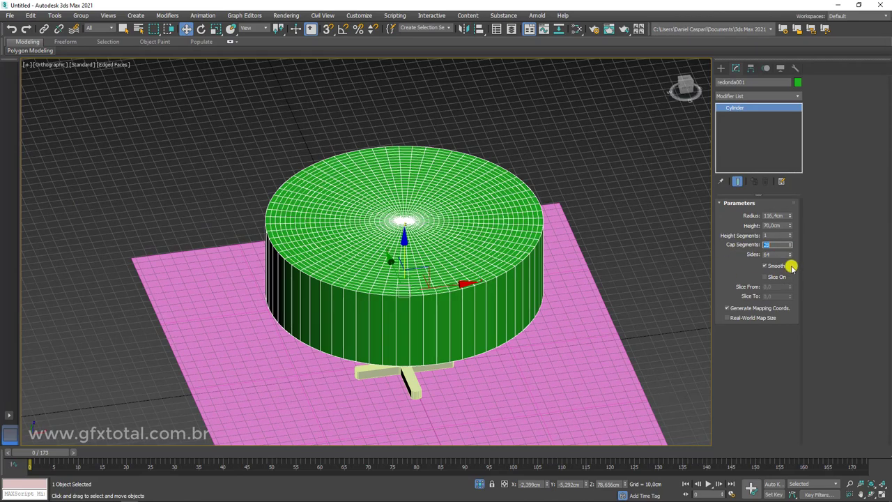
Increase the cylinder's sides to 159 and return to a perspective view of the table
left_click_drag(793, 257, 791, 207)
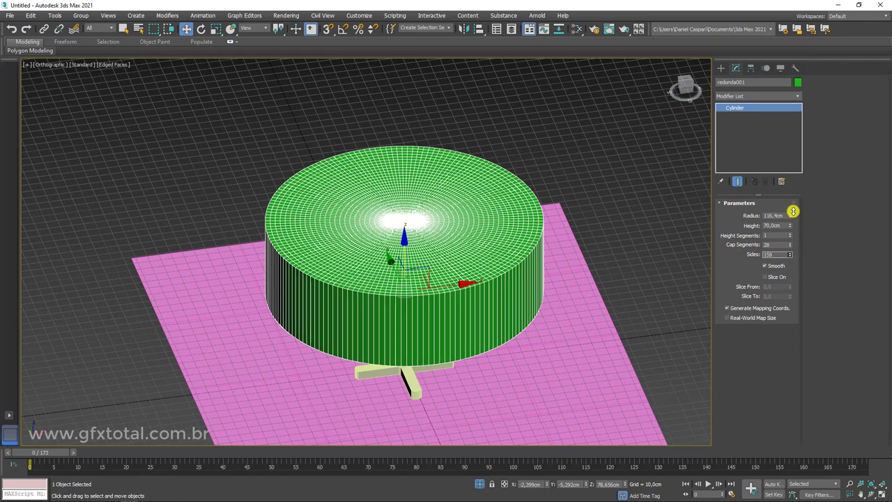
mouse_move(550, 278)
middle_mouse_down("alt")
mouse_move(553, 270)
mouse_move(540, 293)
mouse_move(423, 265)
middle_mouse_up("alt")
scroll(393, 255, "up", 4)
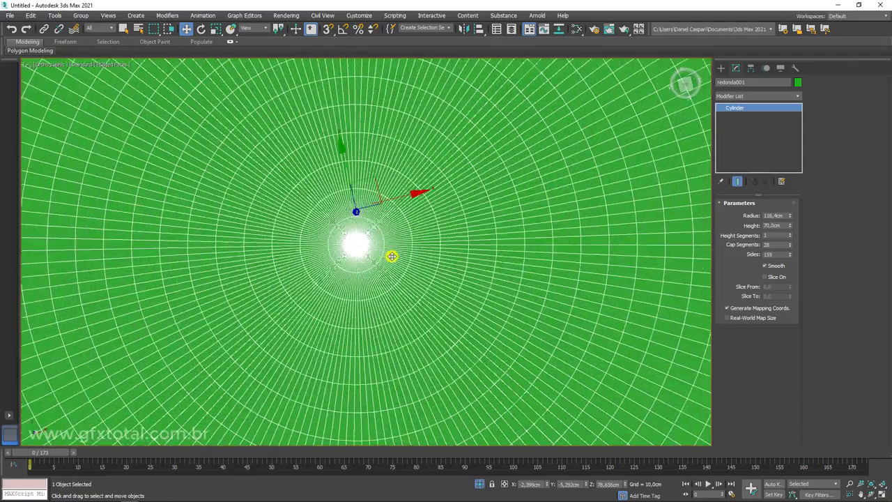
scroll(392, 256, "down", 5)
middle_click_drag(474, 316, 480, 243, "alt")
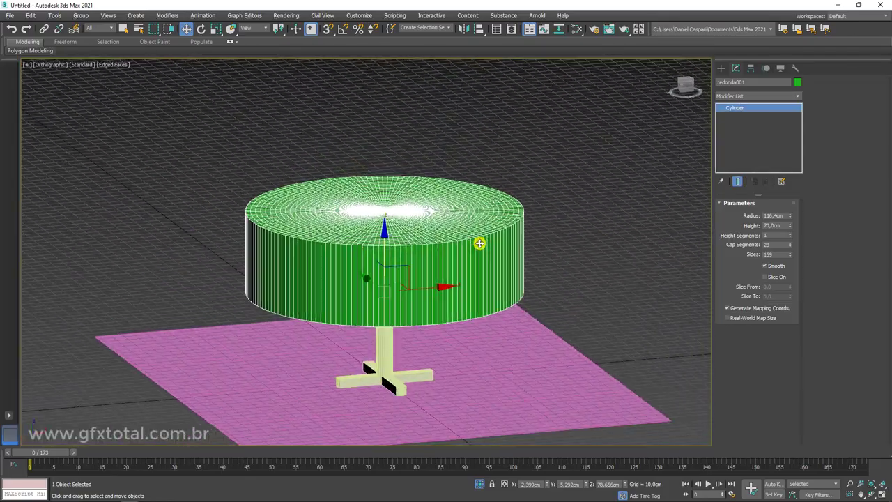
Convert the cylinder with Edit Poly and delete its side polygons, leaving only the top disc
key("ctrl+e")
left_click(765, 275)
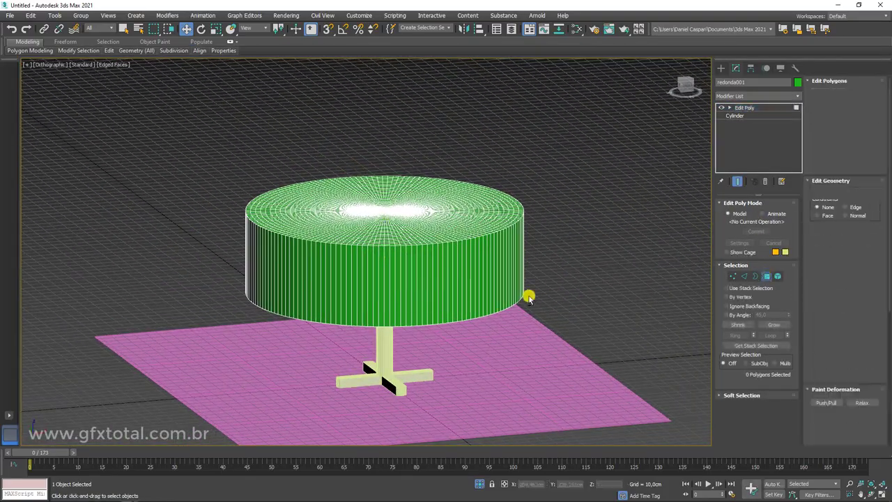
middle_click_drag(528, 295, 585, 256, "alt")
left_click_drag(169, 367, 171, 366)
key("Delete")
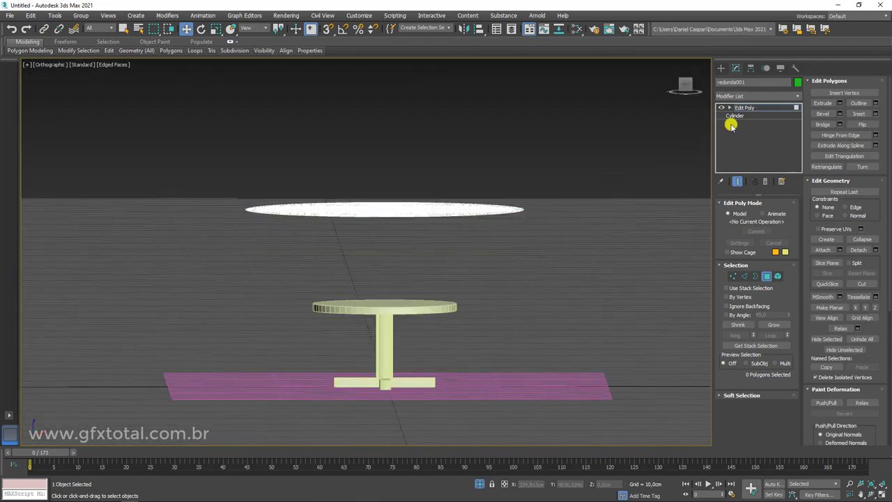
left_click(748, 98)
left_click(745, 107)
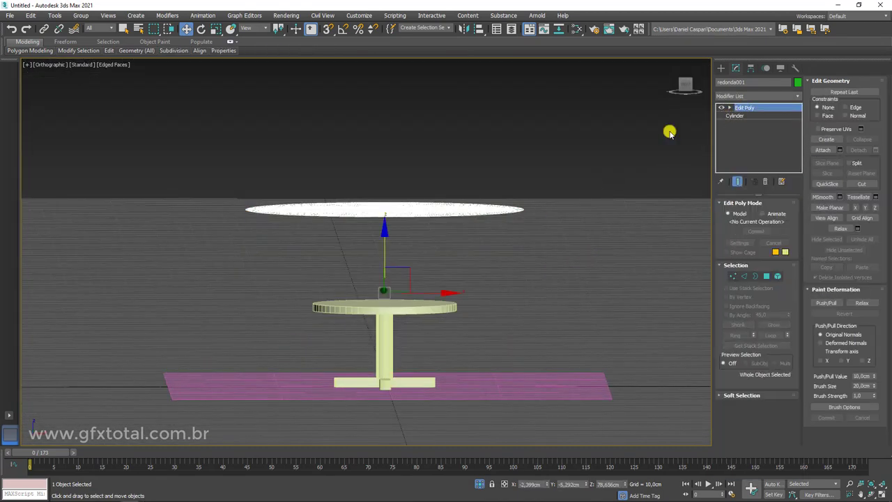
Position the flat disc just above the tabletop, checking it from perspective views
left_click_drag(385, 233, 385, 314)
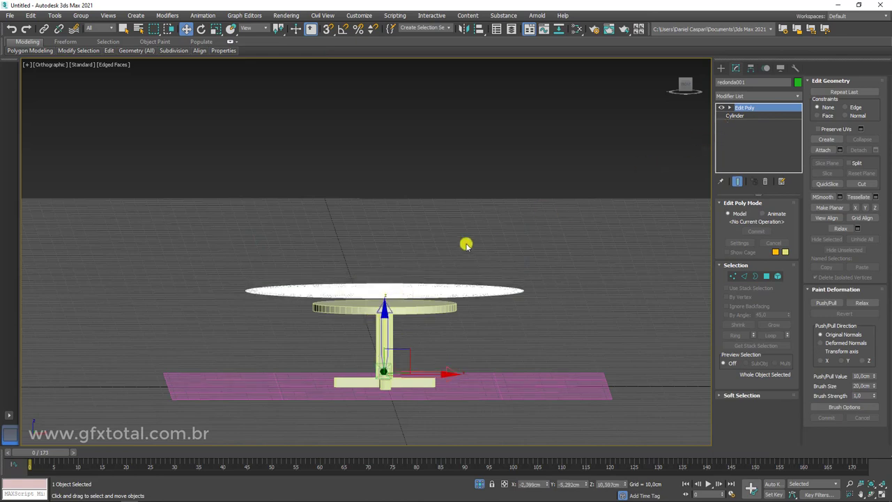
middle_click_drag(400, 311, 402, 310, "alt")
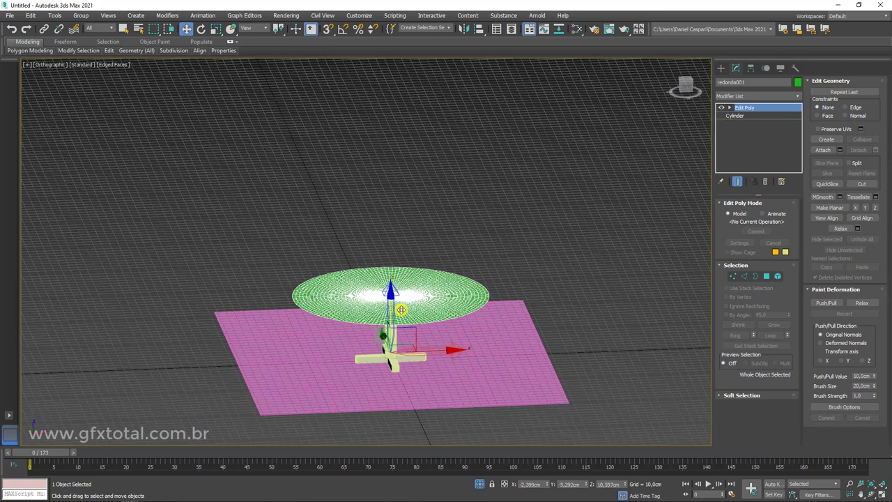
key("p")
scroll(426, 272, "up", 3)
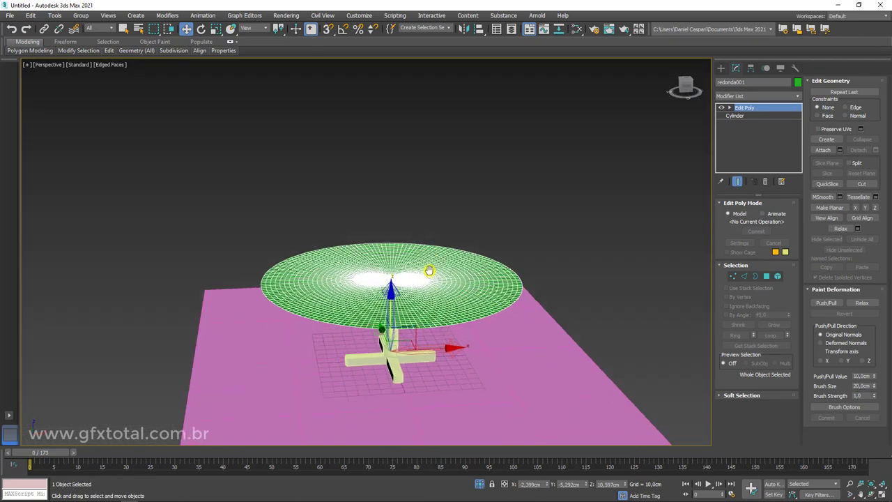
left_click_drag(378, 282, 404, 209)
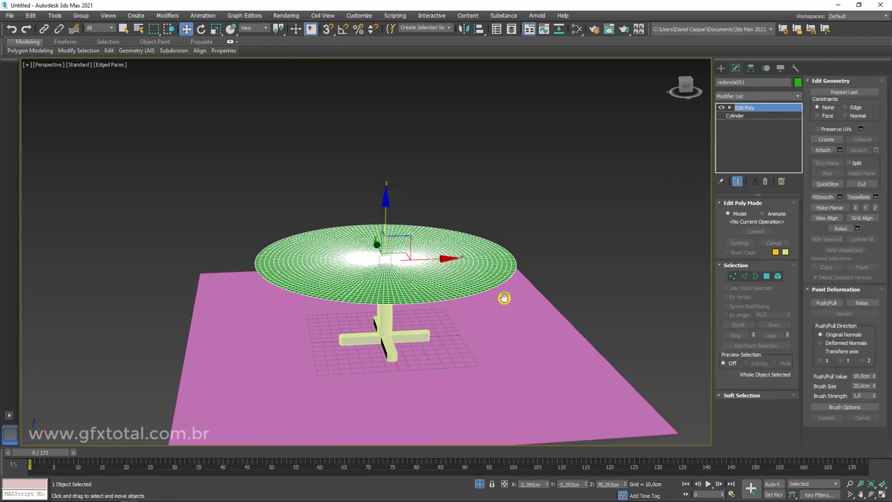
middle_click_drag(504, 298, 398, 275, "alt")
scroll(409, 283, "up", 4)
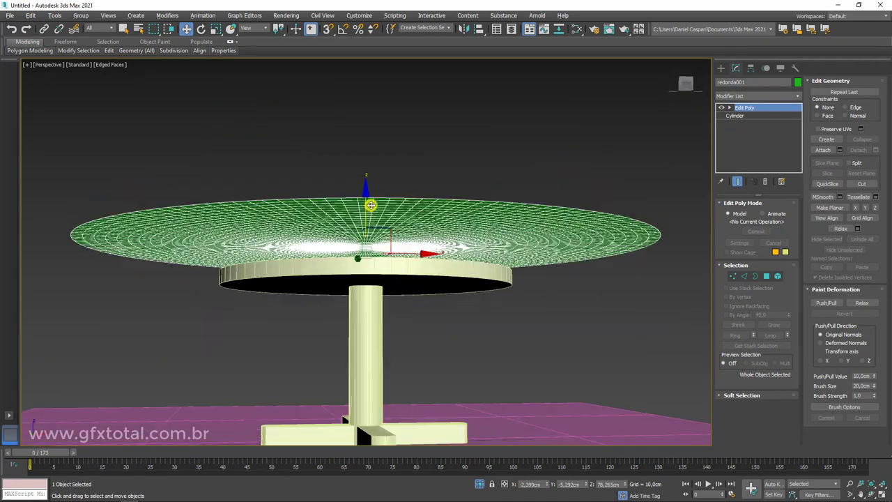
mouse_move(371, 205)
middle_mouse_down("alt")
mouse_move(442, 230)
mouse_move(438, 209)
middle_mouse_up("alt")
scroll(402, 251, "down", 4)
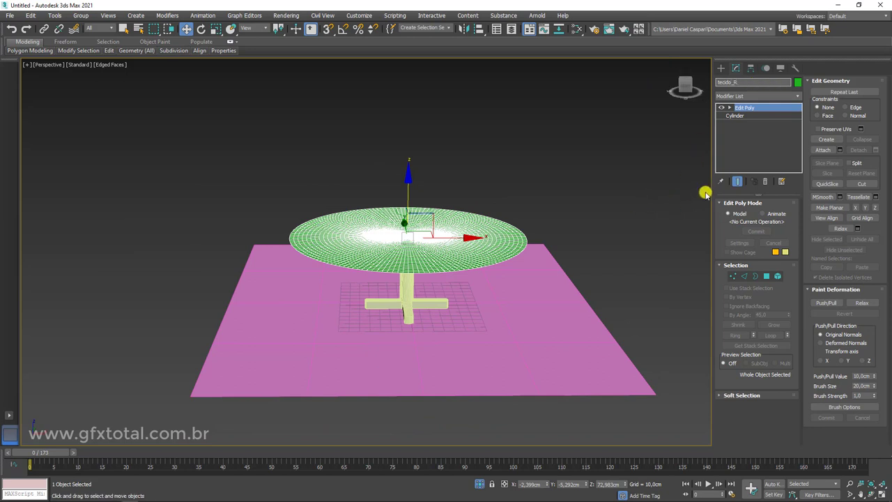
middle_click_drag(705, 194, 647, 218, "alt")
mouse_move(476, 238)
middle_mouse_down("alt")
mouse_move(388, 239)
mouse_move(474, 283)
mouse_move(690, 169)
middle_mouse_up("alt")
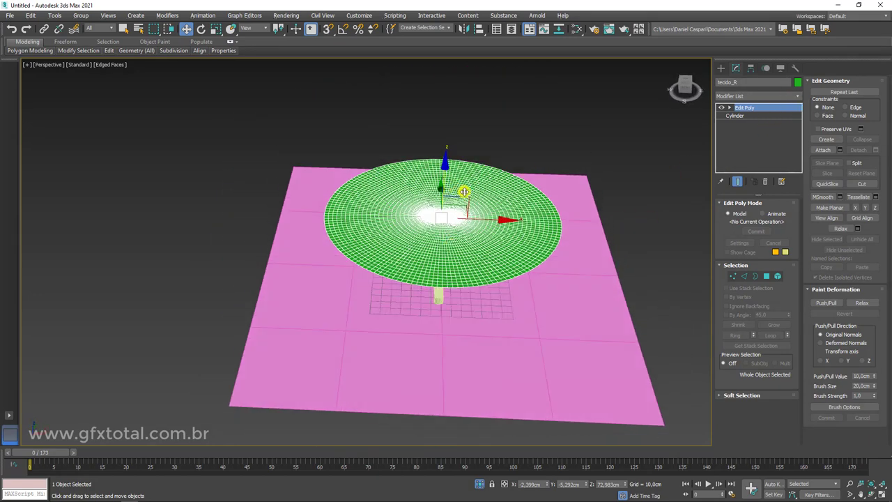
Add a Cloth modifier to the tecido_R disc
left_click(794, 95)
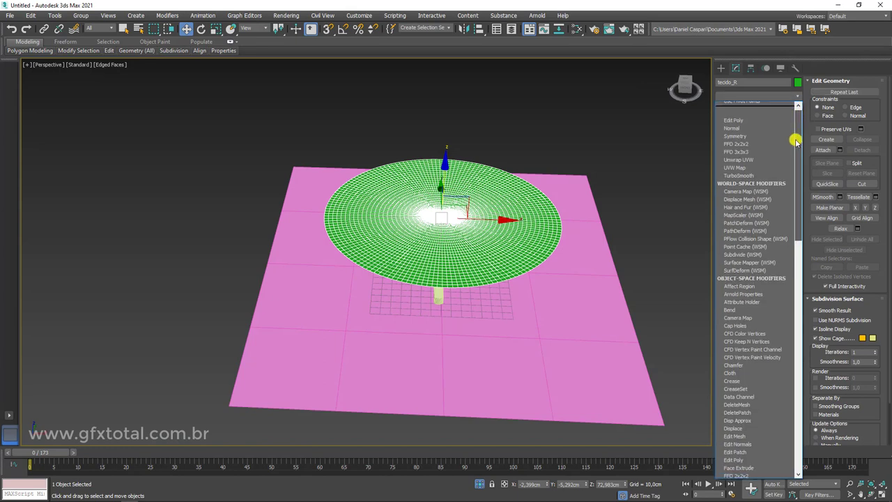
left_click(737, 313)
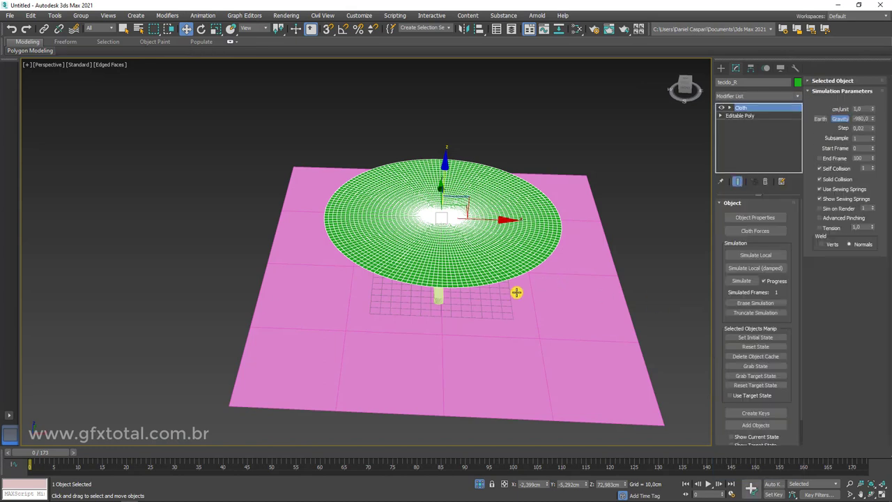
middle_click_drag(517, 292, 532, 275, "alt")
scroll(459, 244, "up", 3)
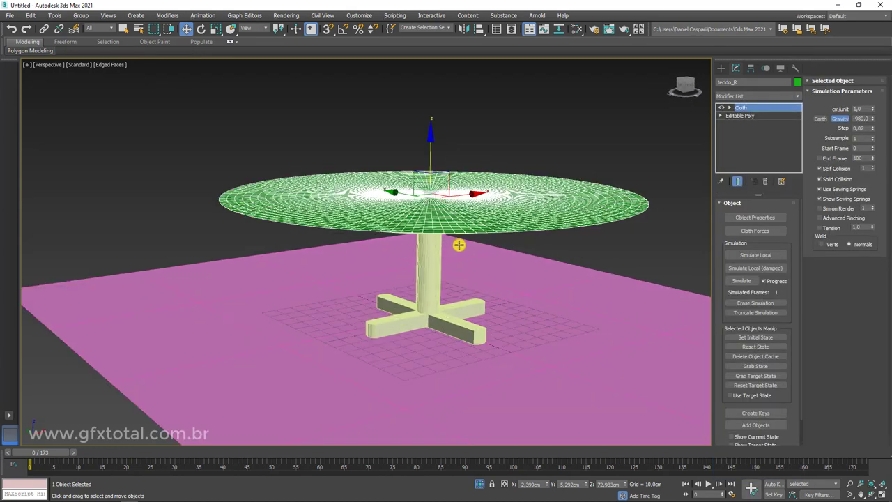
In Object Properties, set tecido_R as cloth and add redonda as a collision object
left_click(753, 218)
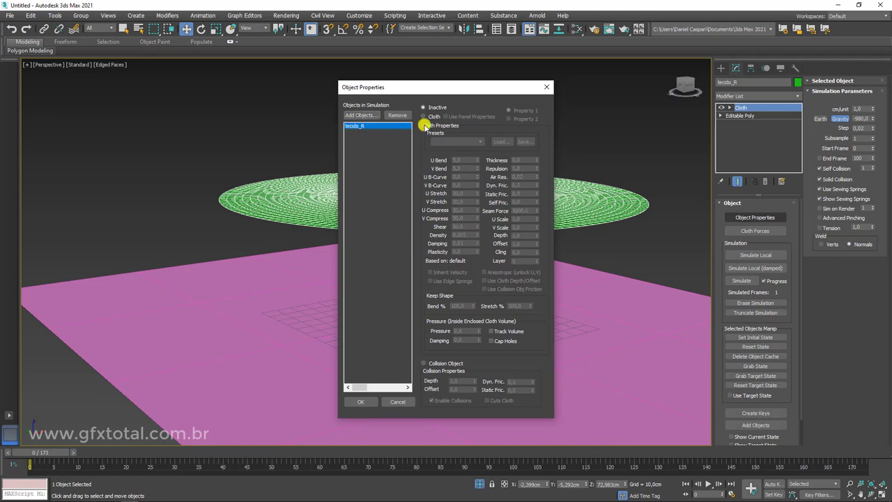
left_click(423, 116)
left_click(361, 115)
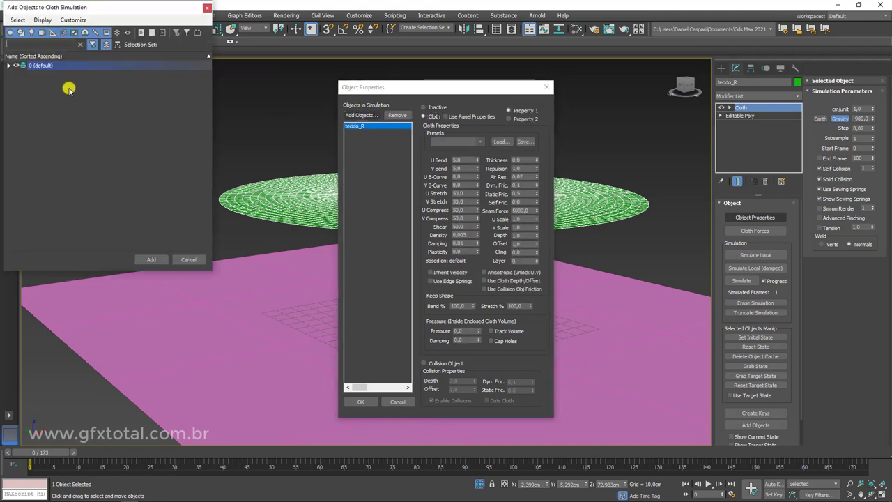
left_click(9, 66)
left_click(46, 82)
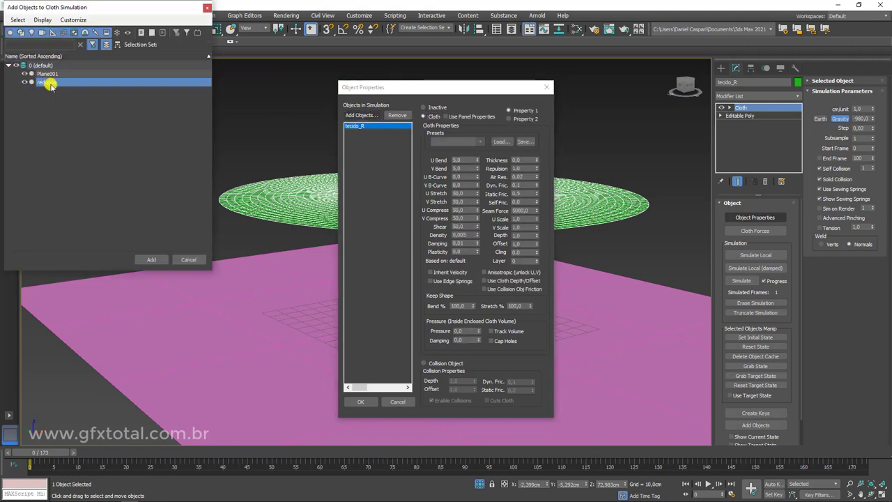
left_click(151, 260)
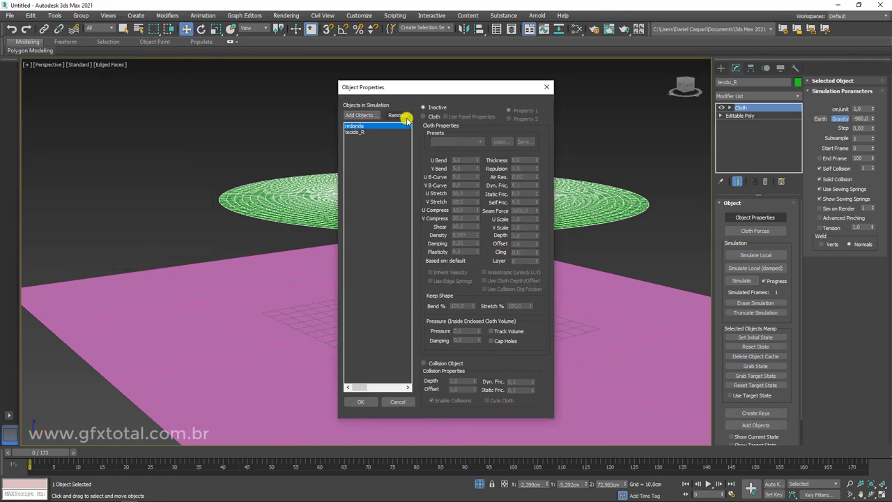
left_click(433, 364)
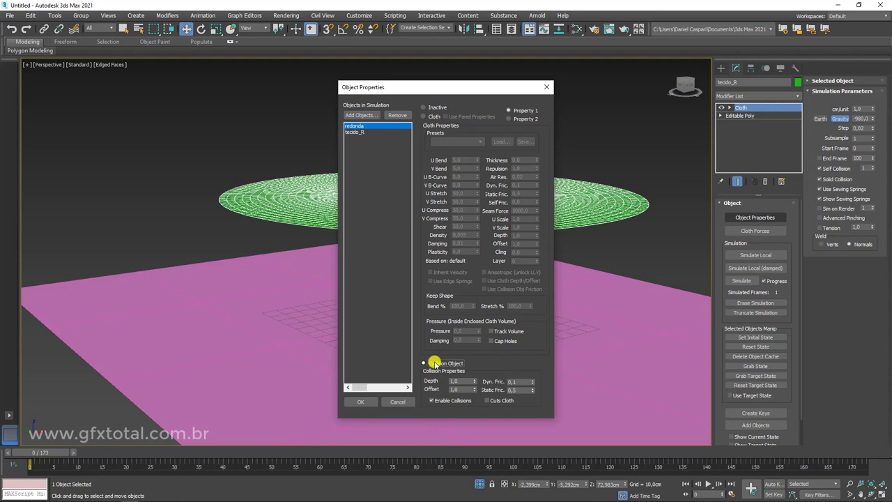
Review tecido_R's settings, close Object Properties and run the cloth simulation
left_click(353, 132)
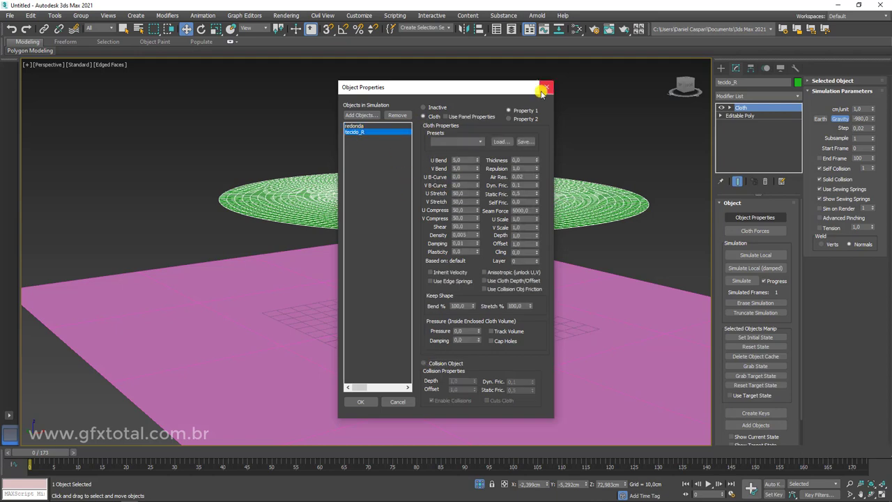
left_click(364, 402)
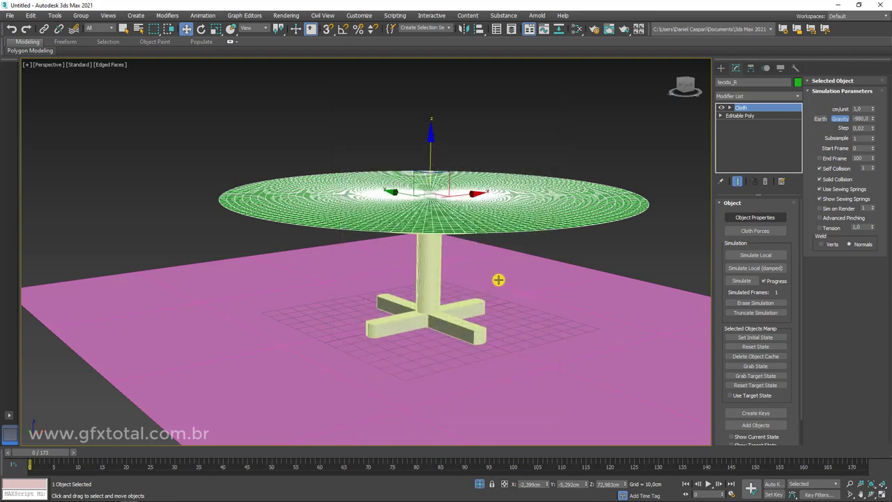
left_click(740, 280)
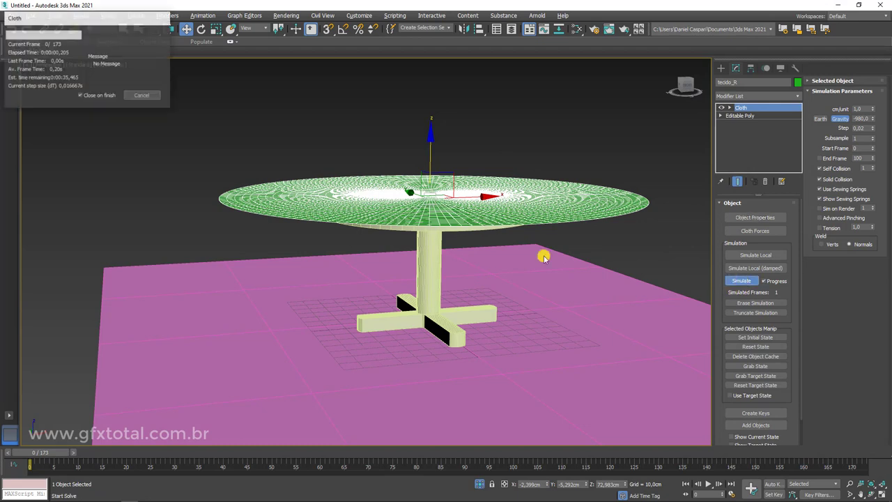
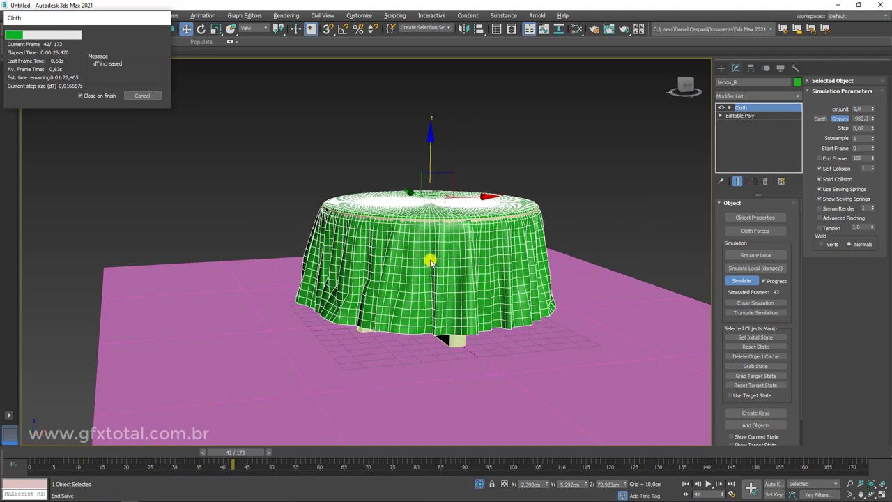
Stop the round tablecloth's cloth simulation at frame 101 and orbit to inspect the drape
left_click(149, 95)
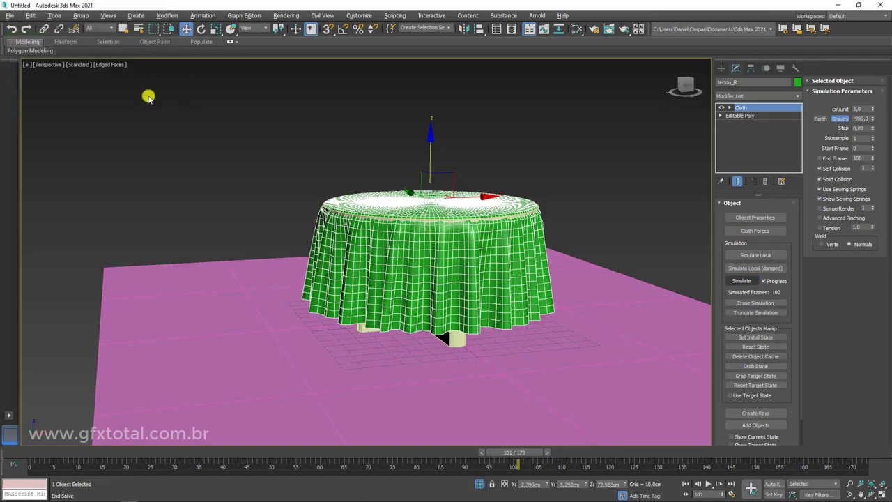
middle_click_drag(450, 292, 362, 332, "alt")
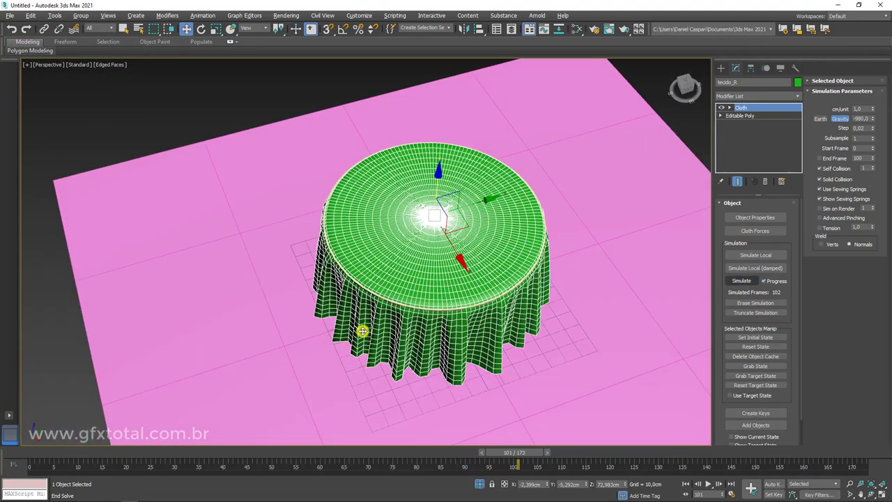
mouse_move(464, 332)
middle_mouse_down("alt")
mouse_move(442, 295)
mouse_move(430, 235)
mouse_move(417, 231)
mouse_move(524, 271)
middle_mouse_up("alt")
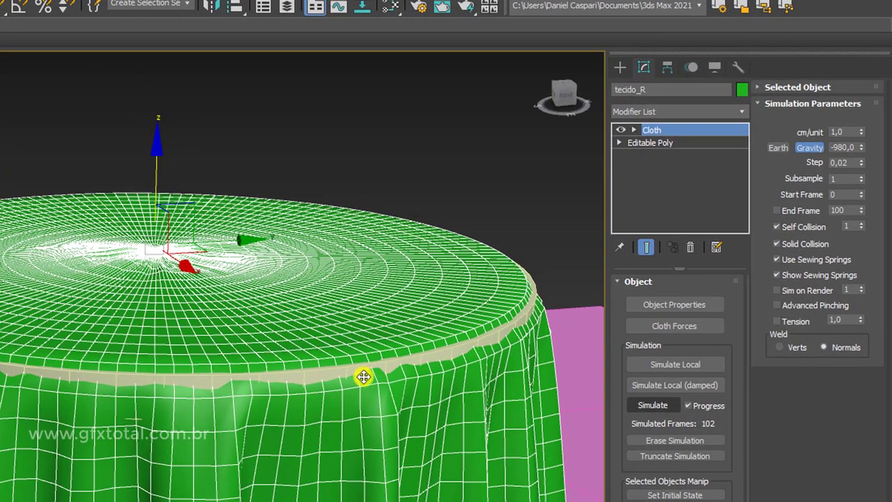
mouse_move(364, 377)
middle_mouse_down("alt")
mouse_move(351, 387)
mouse_move(312, 375)
middle_mouse_up("alt")
Switch to a Front wireframe view and select the cloth's top row of vertices
key("F3")
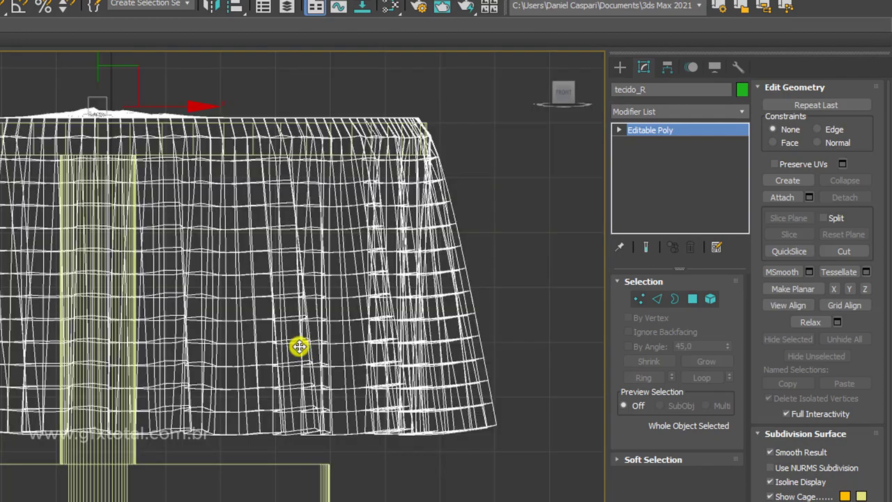
key("f")
left_click(657, 299)
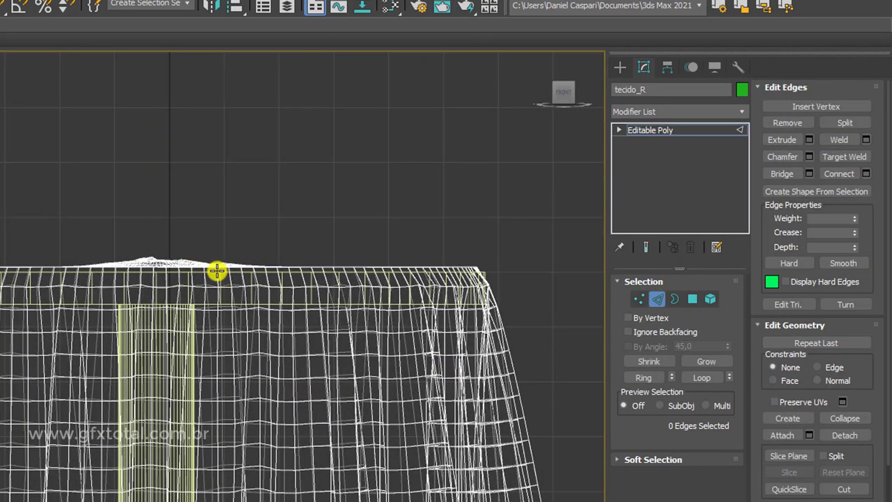
left_click(639, 299)
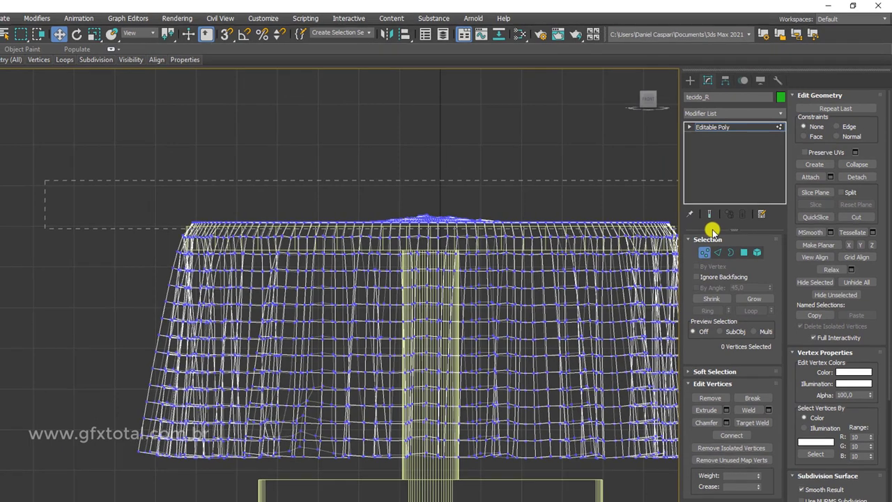
left_click_drag(44, 179, 597, 225)
key("e")
key("r")
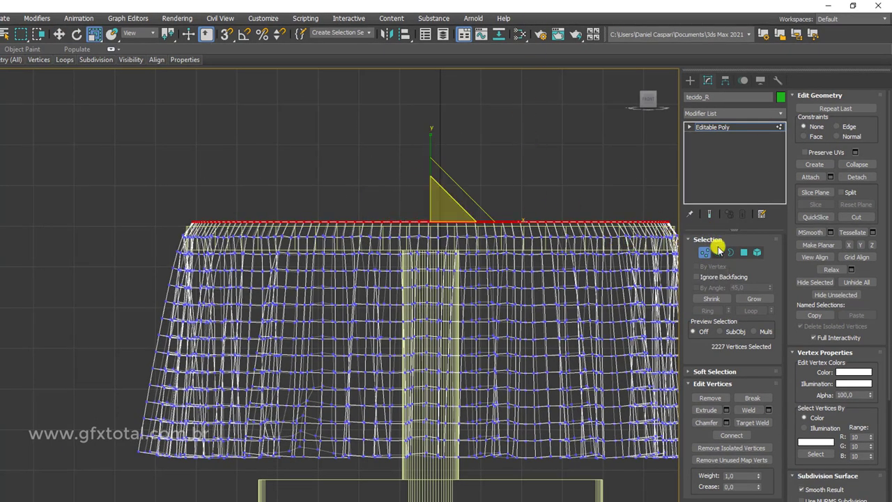
Select the ring of 159 top rim edges on the tablecloth
left_click(718, 251)
left_click(649, 235)
left_click(709, 310)
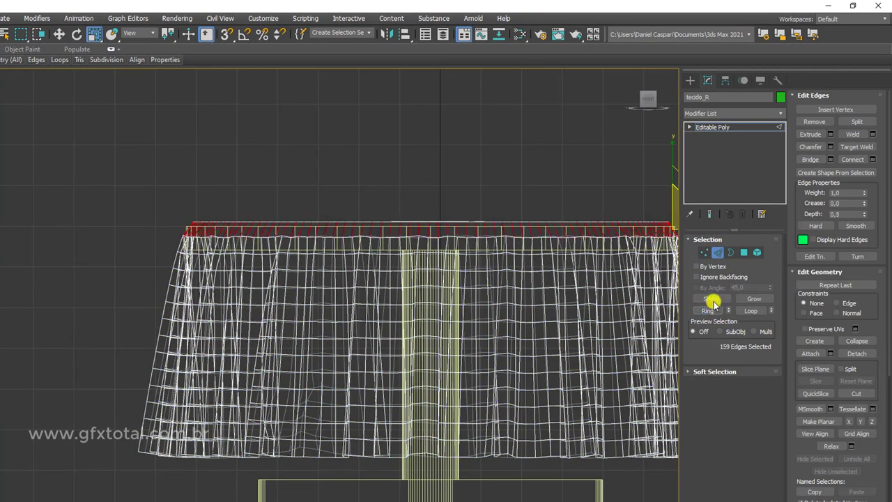
mouse_move(546, 242)
middle_mouse_down()
mouse_move(453, 253)
mouse_move(174, 243)
middle_mouse_up()
scroll(173, 243, "up", 3)
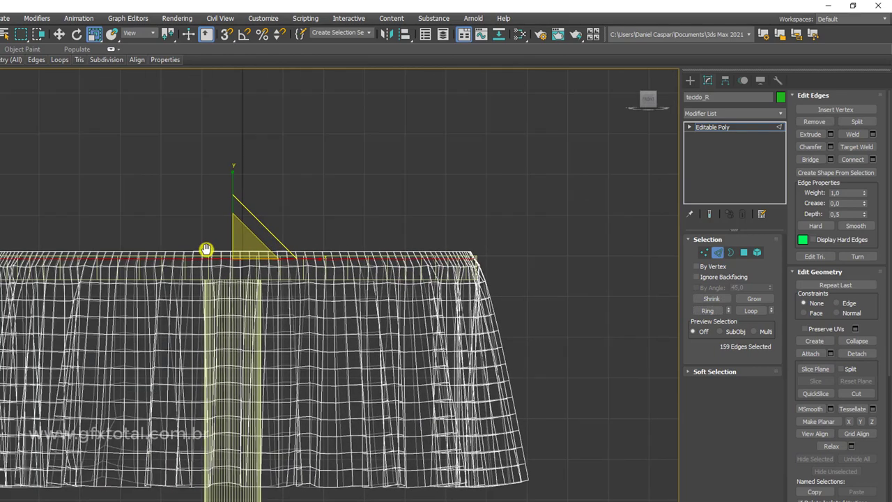
scroll(205, 249, "up", 3)
key("w")
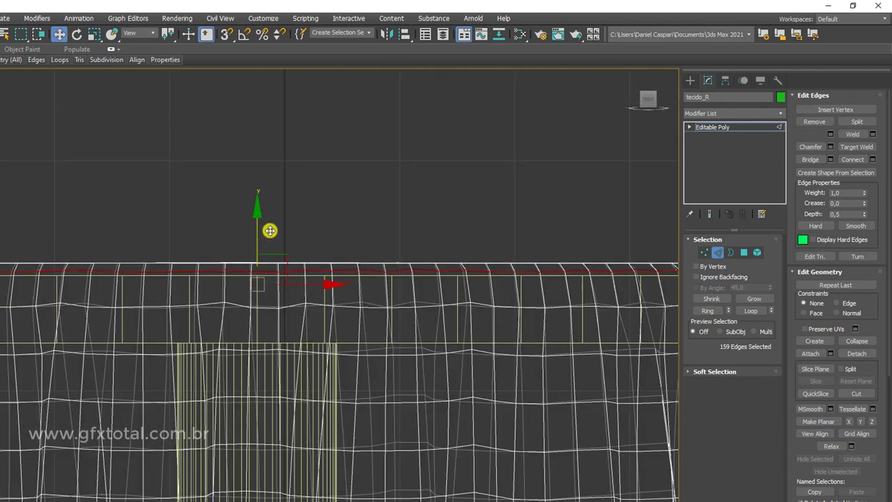
scroll(279, 230, "down", 2)
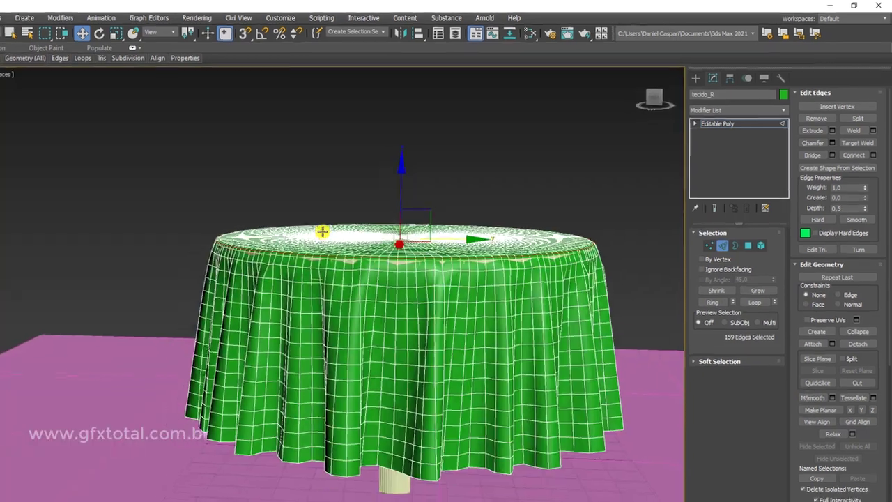
middle_click_drag(378, 231, 414, 259, "alt")
scroll(414, 258, "up", 3)
scroll(332, 317, "up", 4)
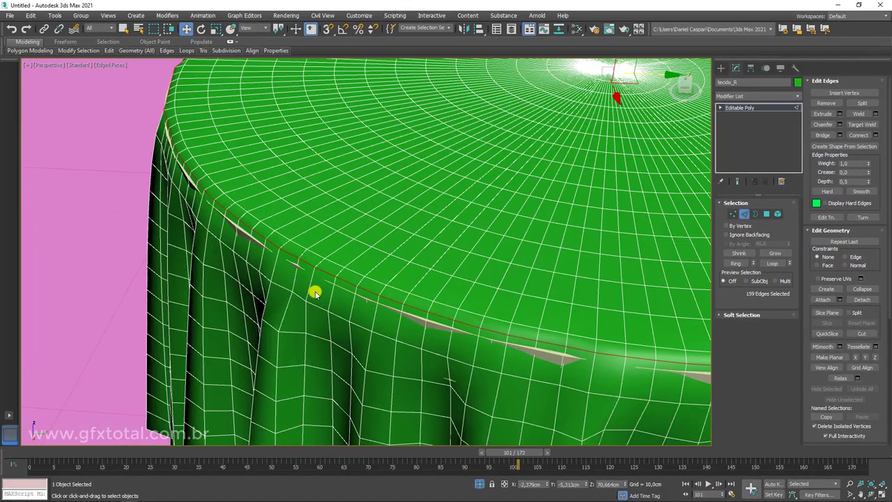
Reselect the tablecloth's rim edge ring and raise it in Z to close the gaps
left_click(310, 287)
left_click(736, 263)
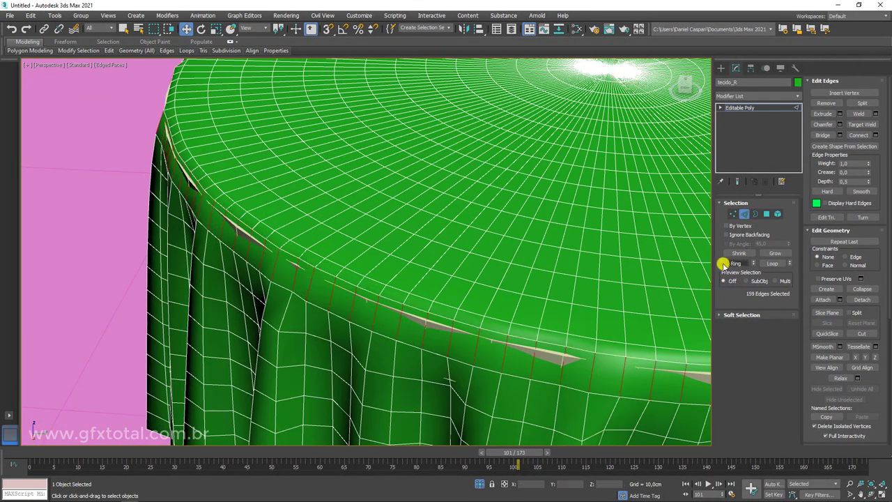
mouse_move(488, 265)
middle_mouse_down("alt")
mouse_move(472, 257)
mouse_move(467, 283)
mouse_move(507, 147)
middle_mouse_up("alt")
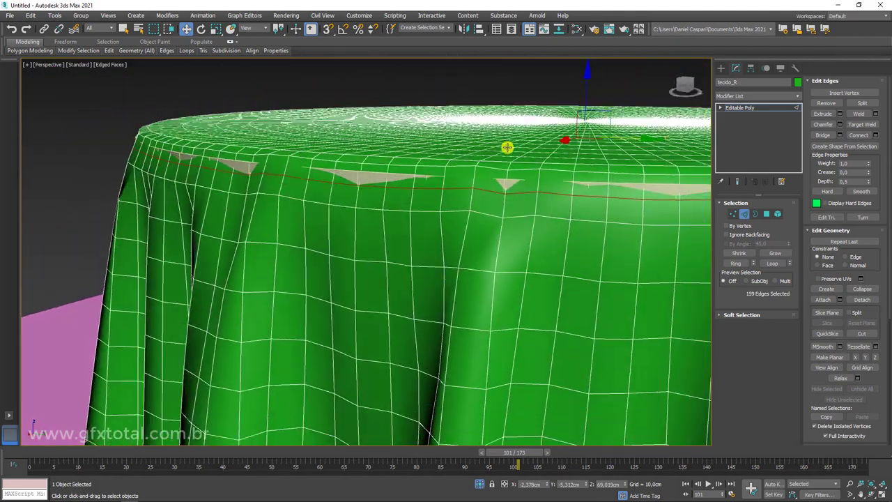
left_click_drag(578, 96, 605, 82)
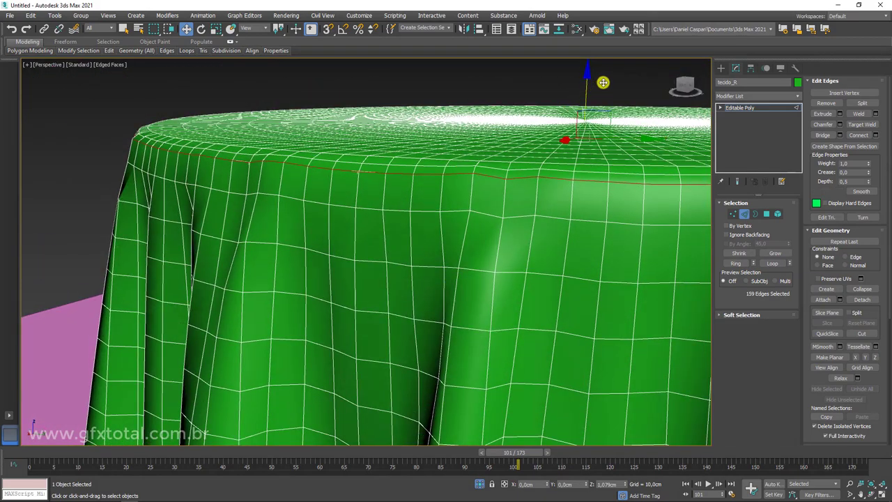
key("r")
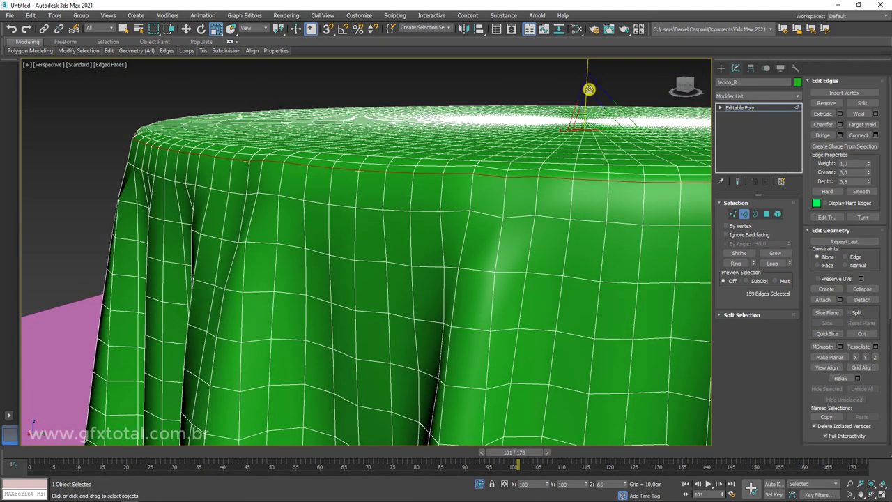
key("shift+z")
Select the whole tablecloth element and Relax it smooth
left_click(780, 213)
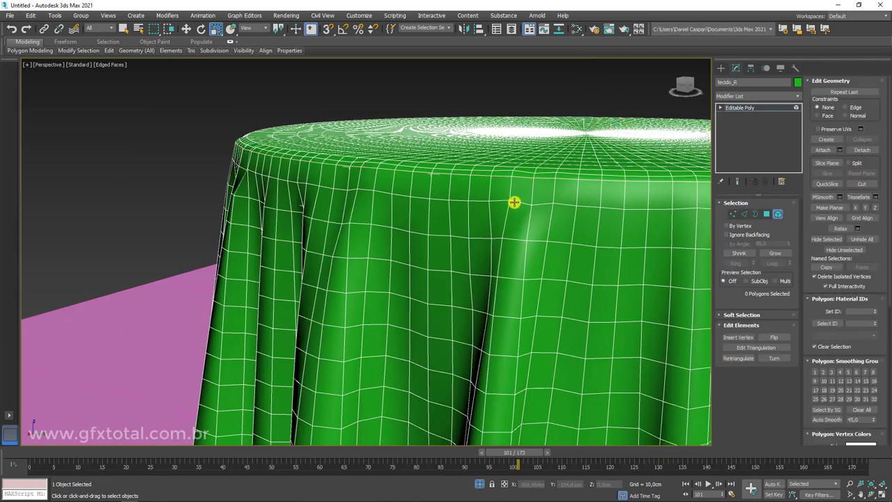
left_click(514, 201)
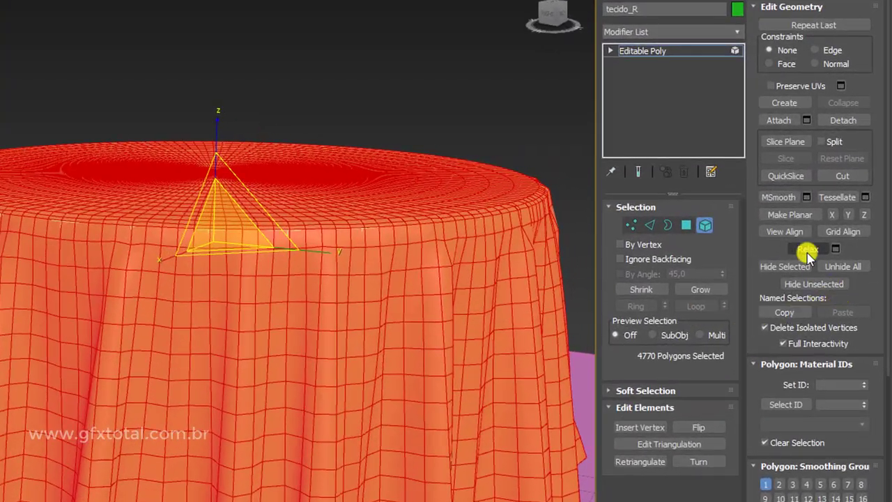
left_click(808, 249)
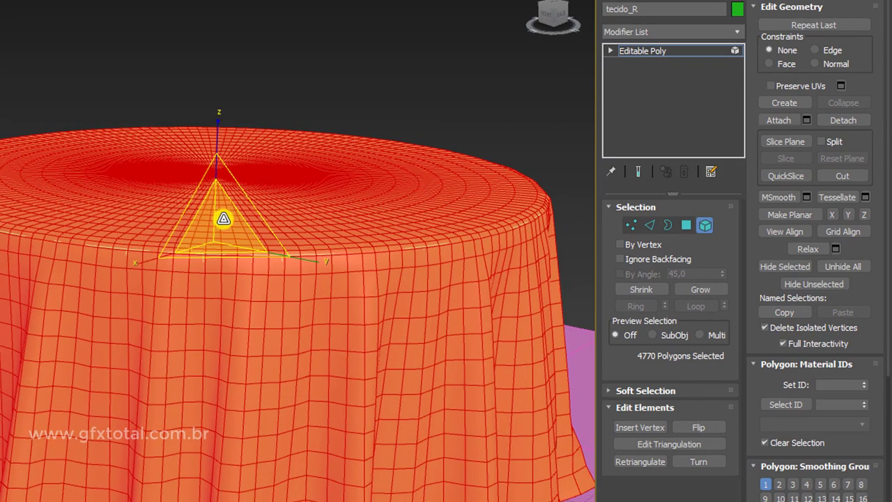
left_click(651, 33)
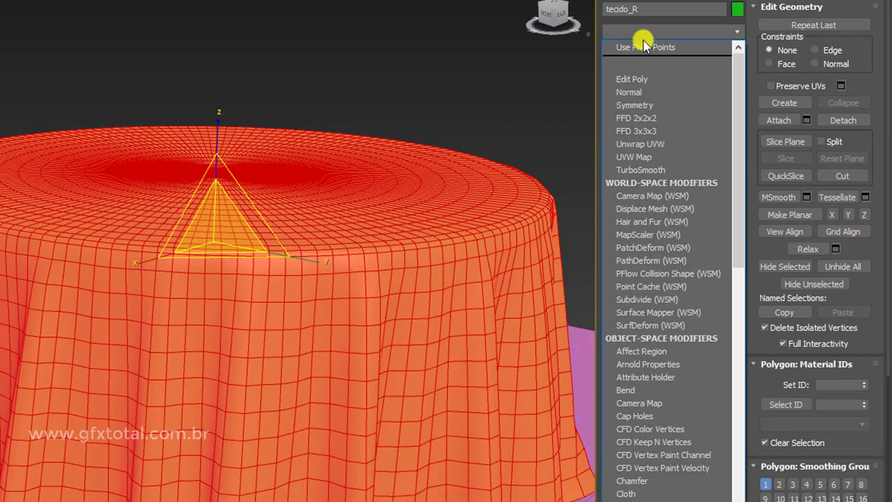
left_click(645, 45)
Return to object level, lift the tablecloth above the table, and select both
left_click(642, 50)
scroll(474, 185, "down", 3)
scroll(393, 201, "down", 3)
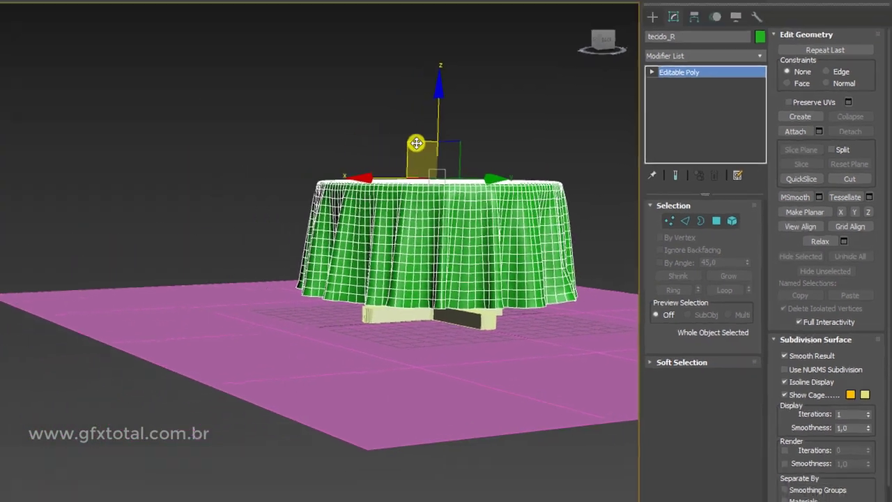
left_click_drag(356, 146, 359, 70)
mouse_move(420, 195)
middle_mouse_down("alt")
mouse_move(375, 196)
mouse_move(426, 231)
mouse_move(514, 225)
mouse_move(520, 256)
middle_mouse_up("alt")
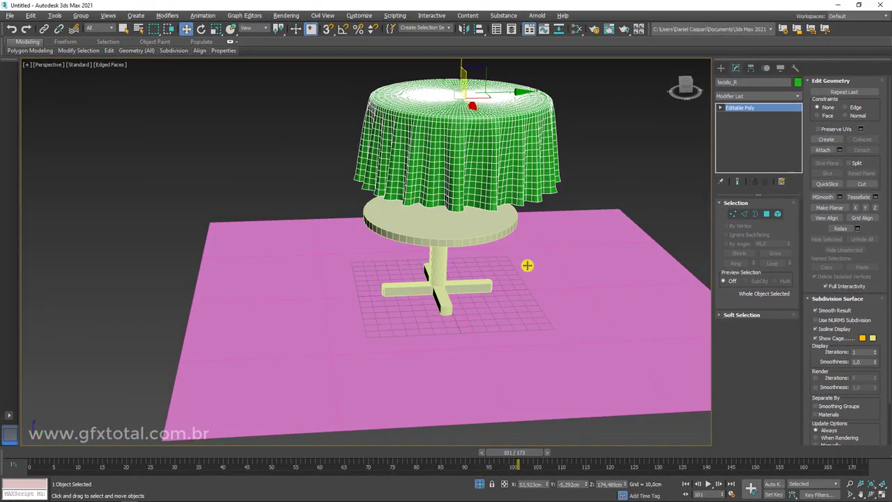
scroll(528, 265, "down", 2)
scroll(567, 281, "down", 3)
scroll(384, 183, "down", 3)
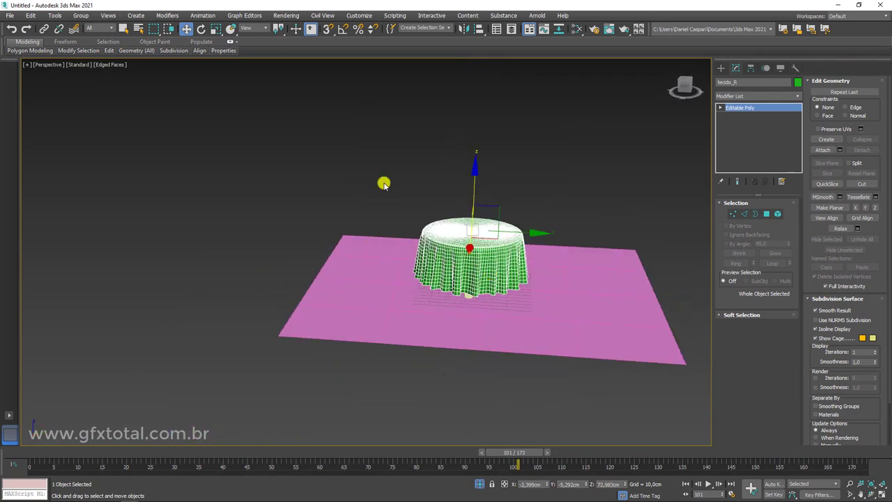
left_click(555, 282, "ctrl")
Move the round table and cloth off the teal table to stand beside it
left_click_drag(521, 259, 646, 268)
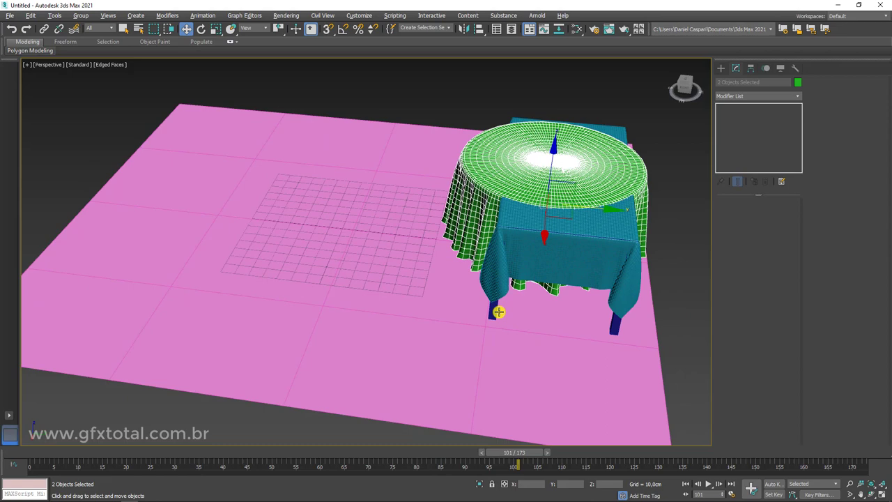
middle_click_drag(500, 311, 550, 273, "alt")
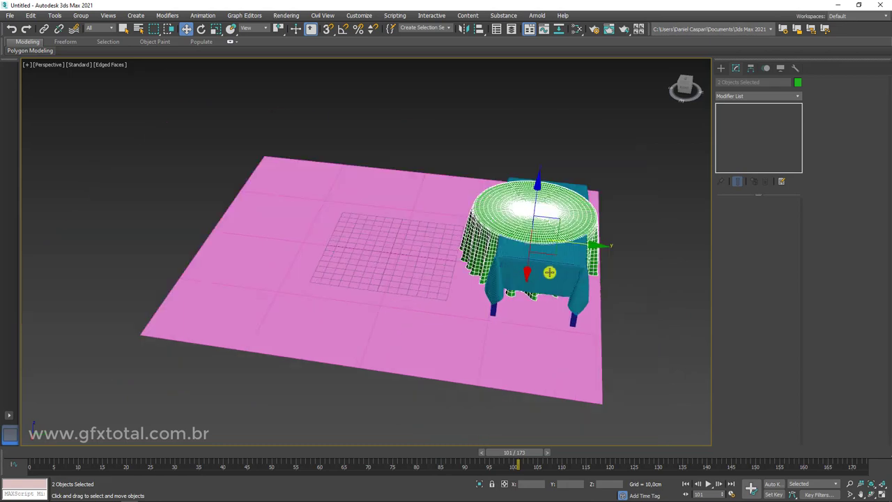
left_click_drag(595, 240, 423, 233)
mouse_move(424, 232)
middle_mouse_down("alt")
mouse_move(413, 253)
mouse_move(479, 269)
middle_mouse_up("alt")
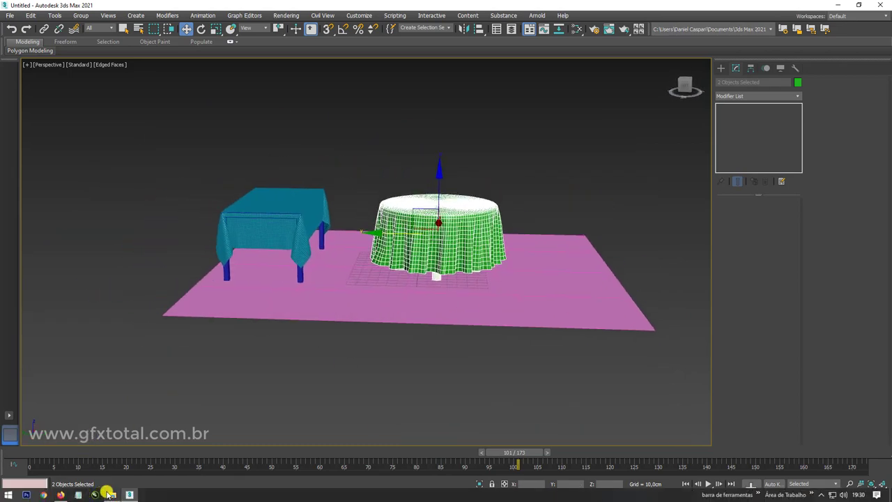
mouse_move(112, 495)
left_click(118, 453)
mouse_move(560, 335)
middle_mouse_down()
mouse_move(685, 319)
mouse_move(643, 352)
middle_mouse_up()
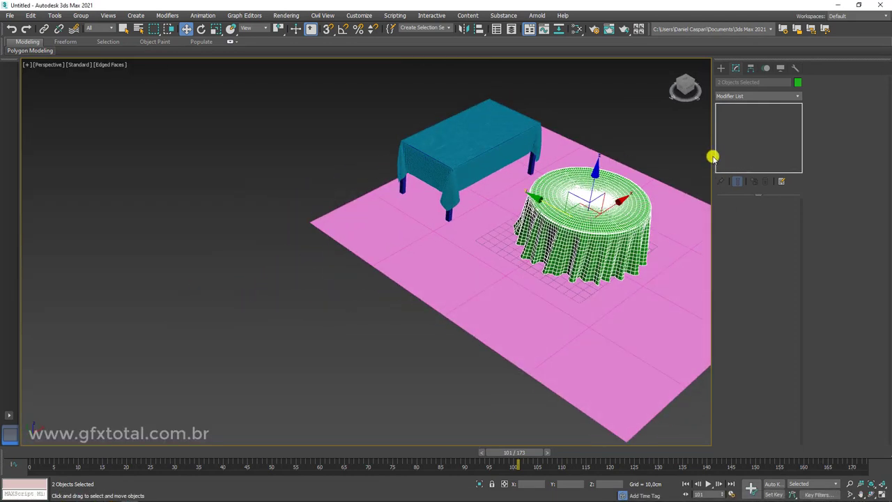
Widen the viewport, then float and close the Command Panel
left_click_drag(713, 158, 793, 156)
middle_click_drag(671, 243, 663, 263, "alt")
key("shift+z")
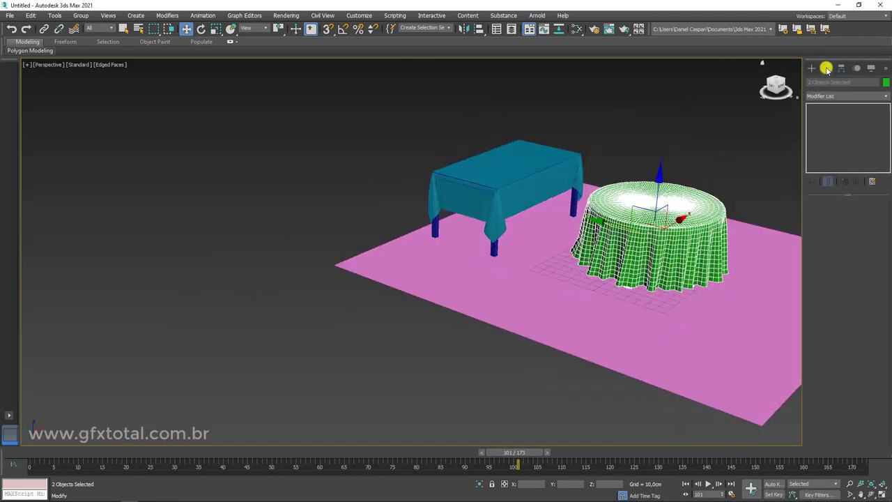
left_click_drag(834, 61, 715, 94)
left_click(757, 95)
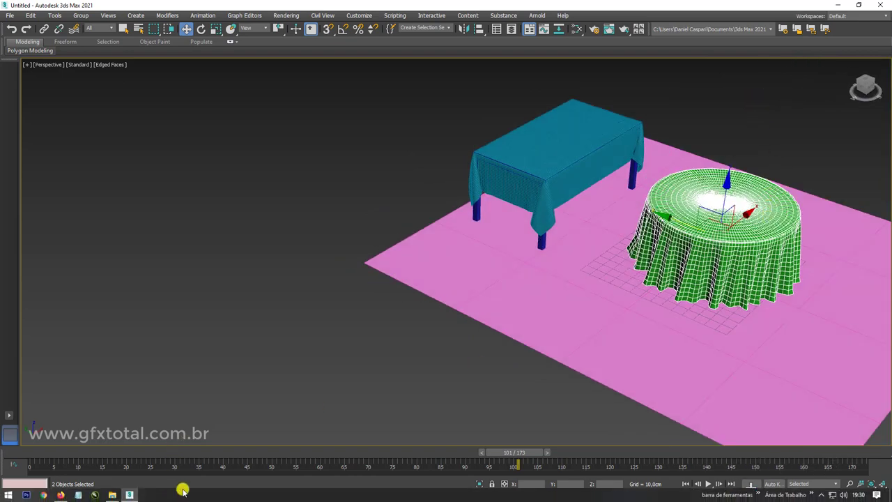
Drag the red plaid 1145 (121).jpg from the Xadrez folder onto the round tablecloth
left_click(119, 495)
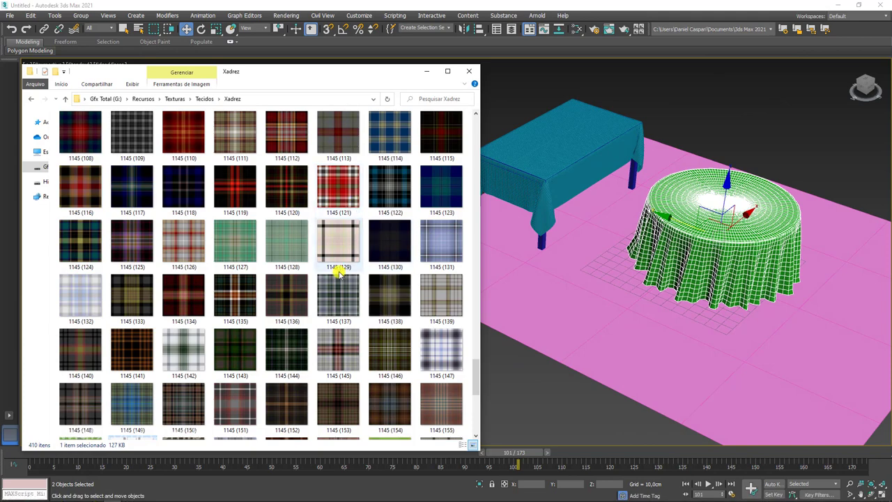
mouse_move(339, 187)
left_mouse_down()
mouse_move(456, 361)
mouse_move(633, 231)
left_mouse_up()
left_click(620, 285)
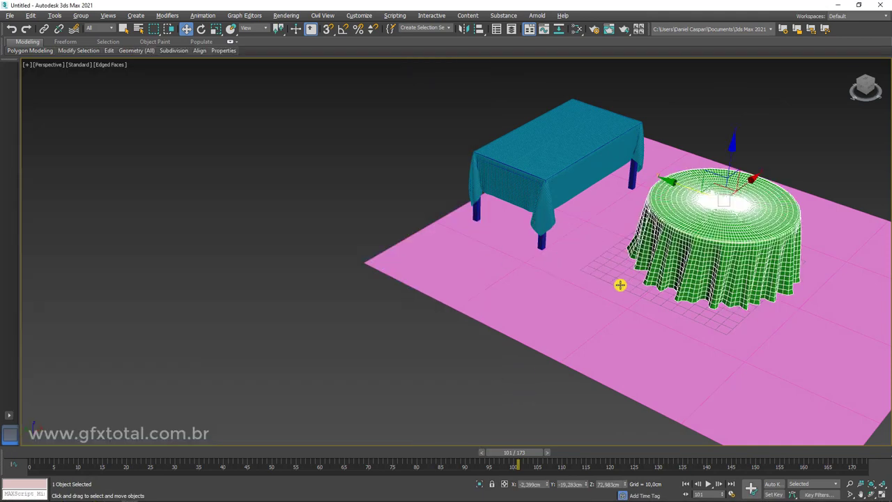
left_click_drag(338, 186, 674, 283)
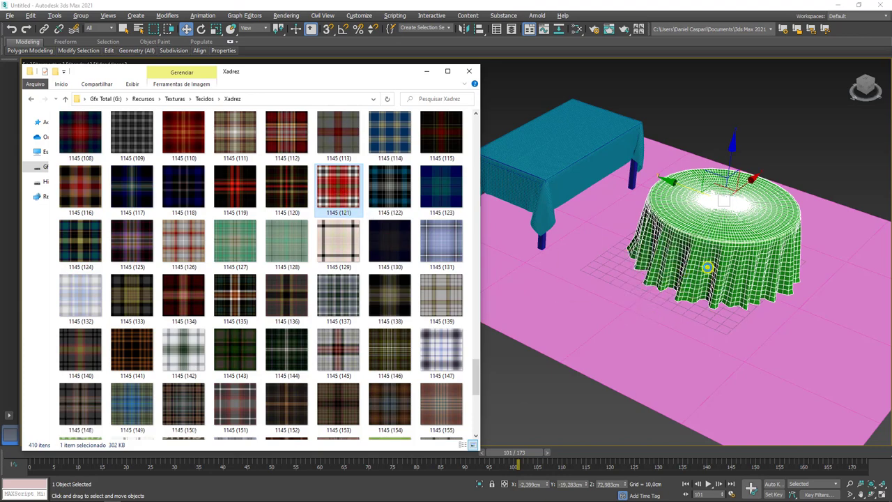
scroll(617, 304, "down", 2)
mouse_move(618, 304)
middle_mouse_down("alt")
mouse_move(670, 281)
mouse_move(643, 309)
mouse_move(645, 358)
mouse_move(628, 294)
middle_mouse_up("alt")
scroll(669, 281, "up", 4)
Switch the viewport to Default Shading to see the plaid on the round tablecloth
key("F4")
scroll(628, 294, "down", 2)
scroll(617, 285, "down", 2)
scroll(576, 299, "down", 4)
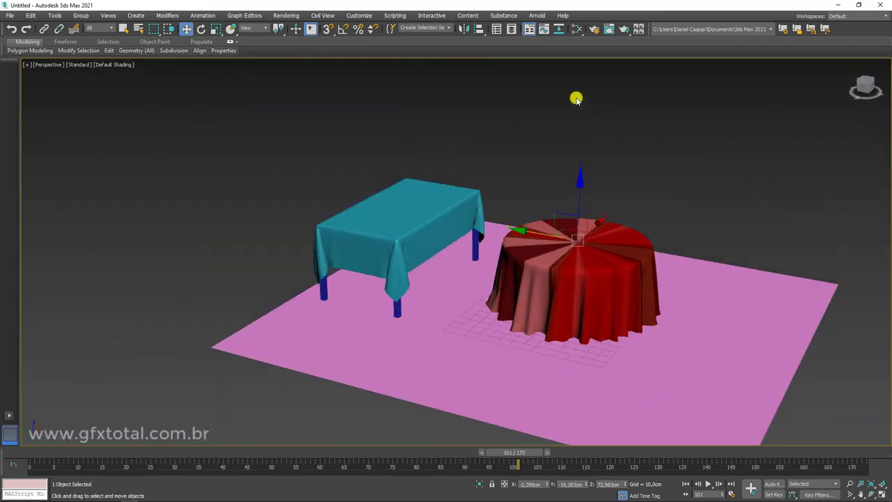
scroll(569, 125, "up", 5)
left_click(49, 52)
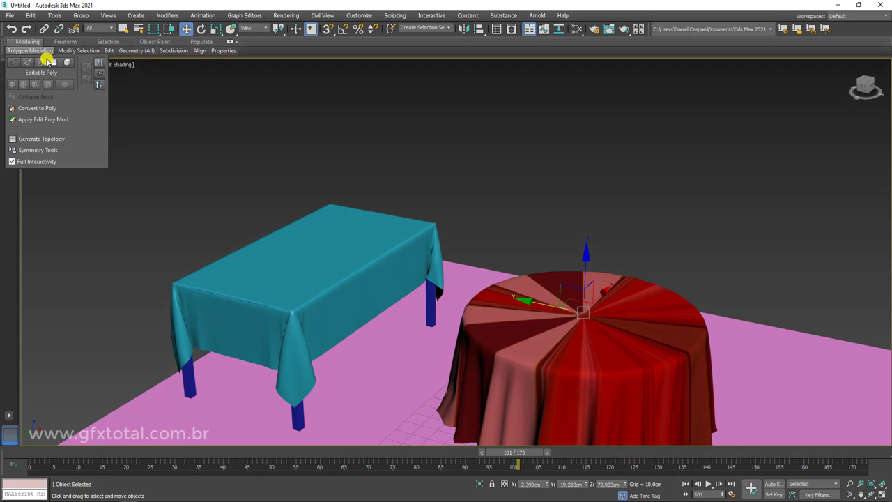
Dock the modifier panel and add Unwrap UVW to the round tablecloth
left_click(83, 62)
left_click_drag(700, 93, 876, 109)
middle_click_drag(614, 247, 877, 96, "alt")
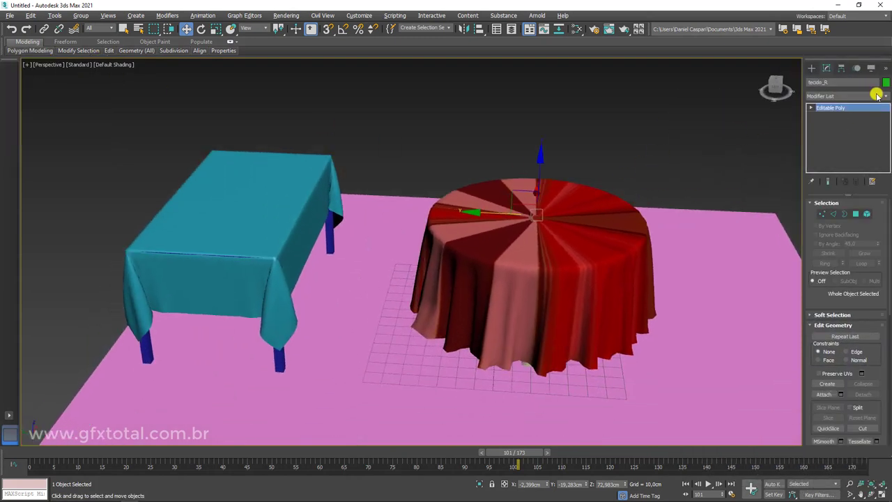
left_click(885, 96)
mouse_move(885, 126)
left_mouse_down()
mouse_move(885, 223)
mouse_move(833, 368)
left_mouse_up()
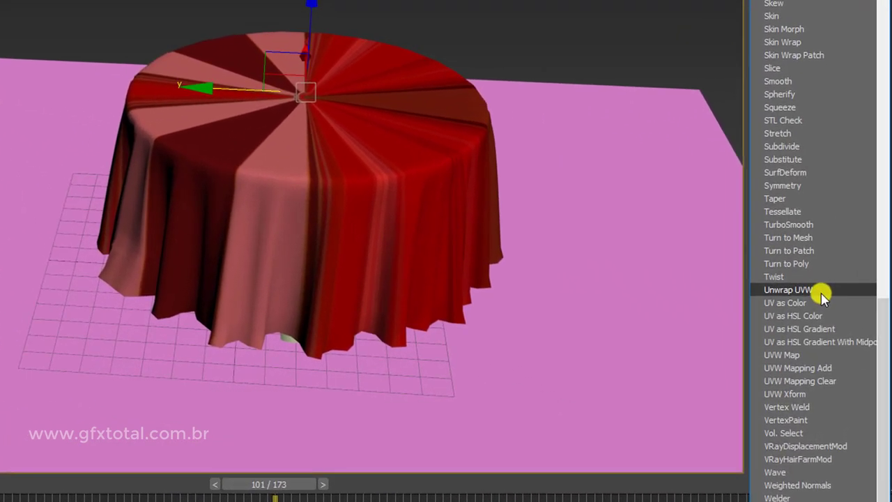
left_click(830, 330)
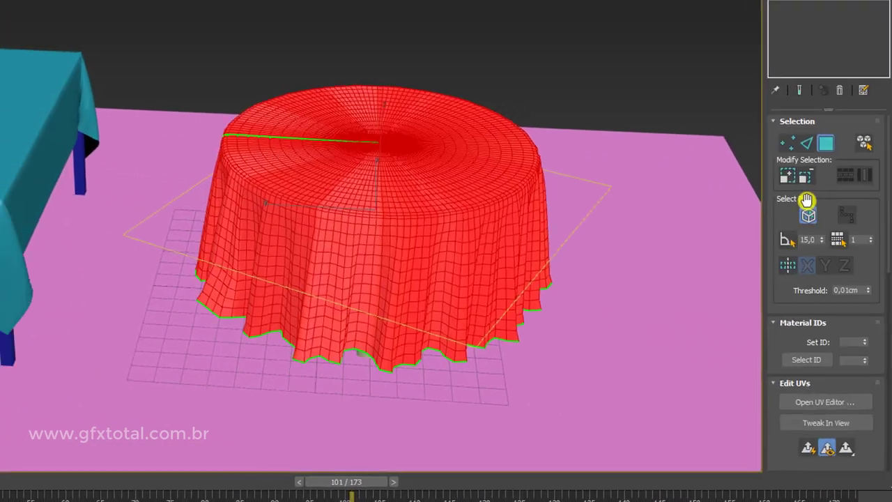
In the UV Editor apply Quick Planar, then Pelt Map with Start Pelt and Start Relax, and Commit
left_click(826, 410)
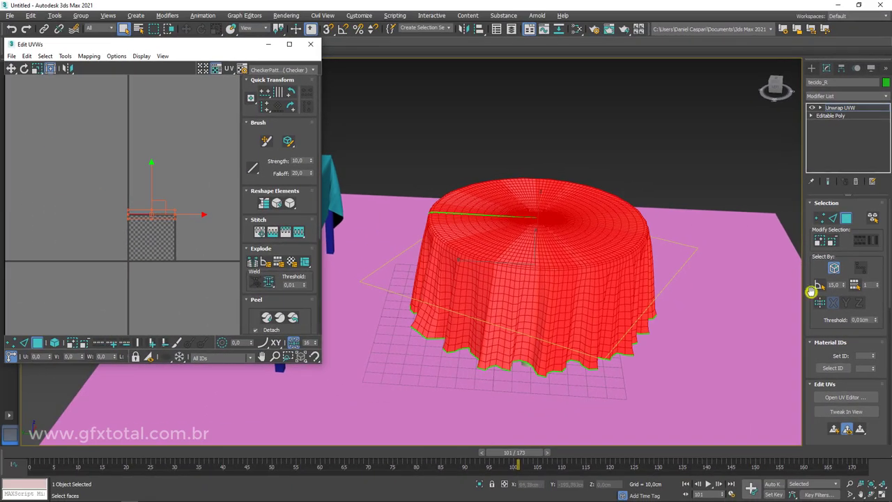
left_click_drag(813, 322, 817, 235)
left_click(833, 286)
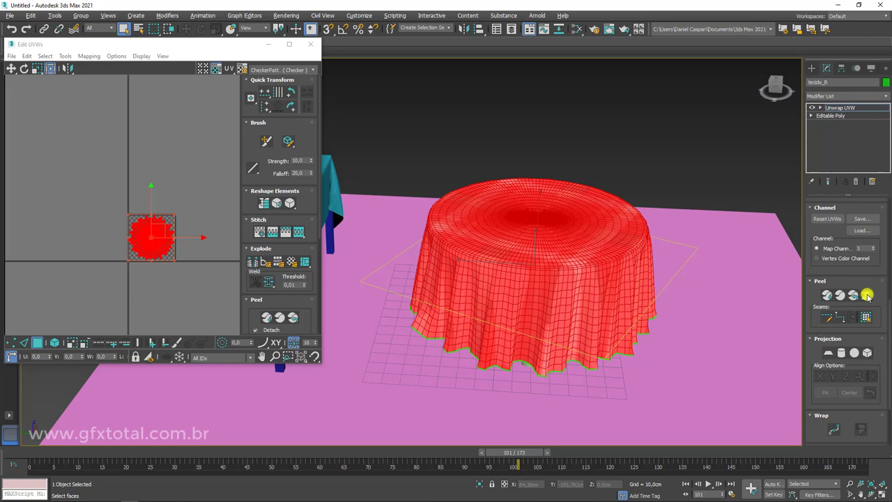
left_click(867, 296)
left_click(424, 160)
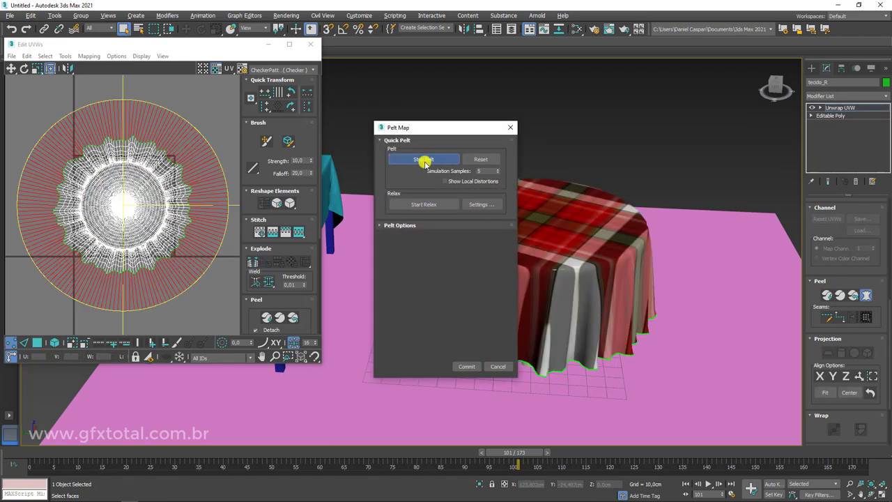
left_click(424, 204)
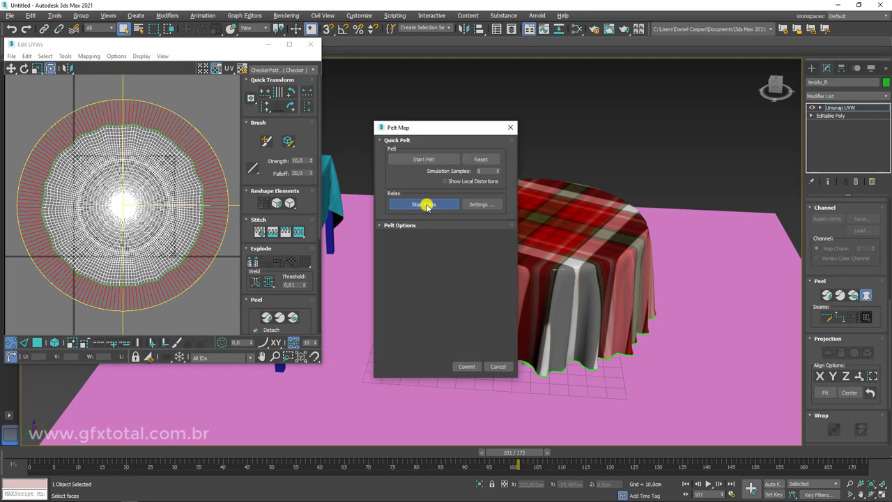
left_click(466, 367)
Close the UV editor and open the Slate Material Editor
left_click(842, 108)
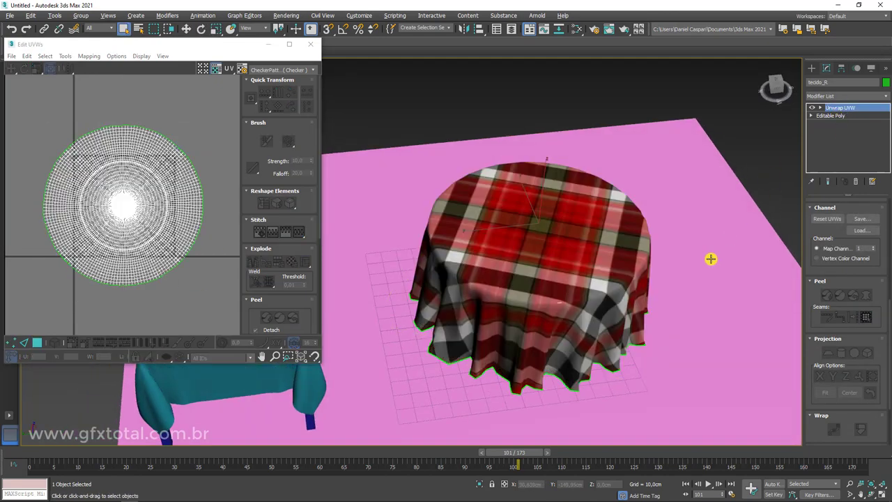
mouse_move(711, 259)
middle_mouse_down("alt")
mouse_move(711, 221)
mouse_move(688, 175)
middle_mouse_up("alt")
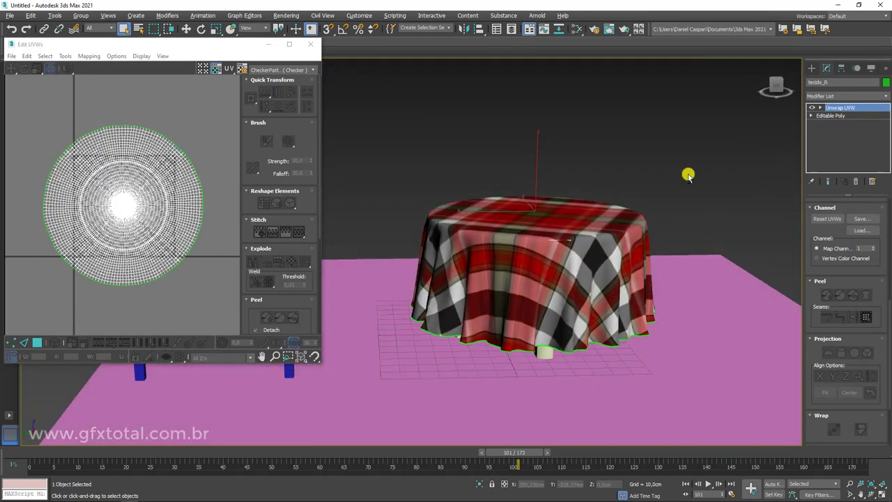
left_click(310, 46)
middle_click_drag(618, 200, 586, 84, "alt")
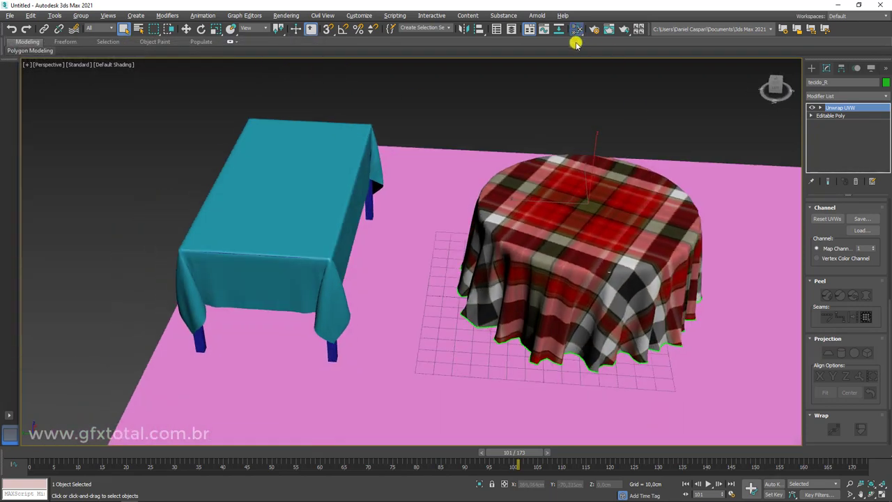
left_click(577, 28)
left_click_drag(513, 56, 273, 38)
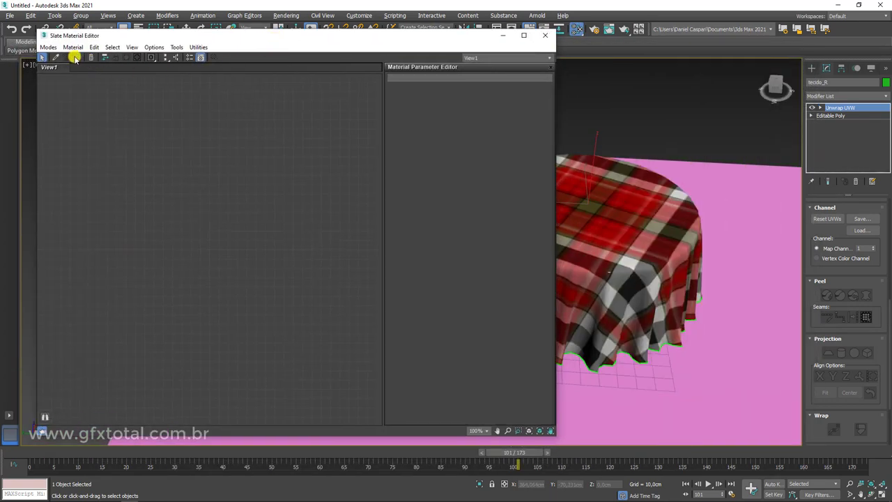
Set the round tablecloth's Map #1 bitmap Tiling U and V to 10, then close the editor
left_click(618, 177)
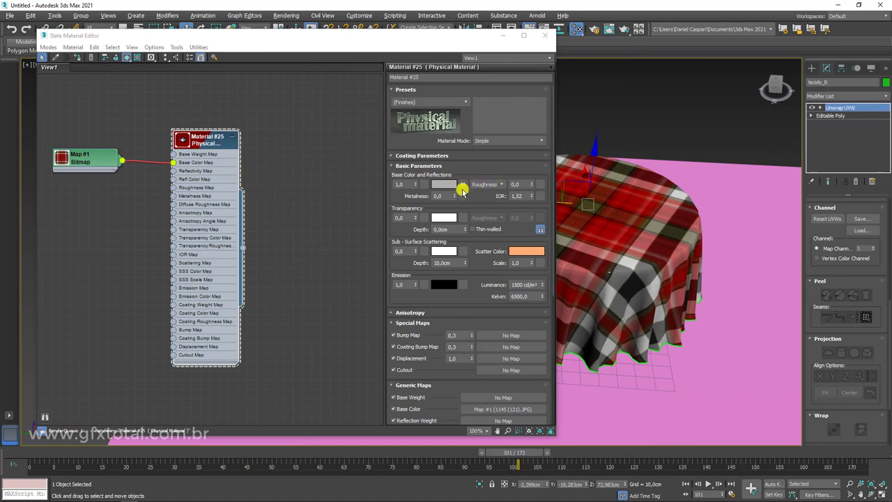
double_click(98, 163)
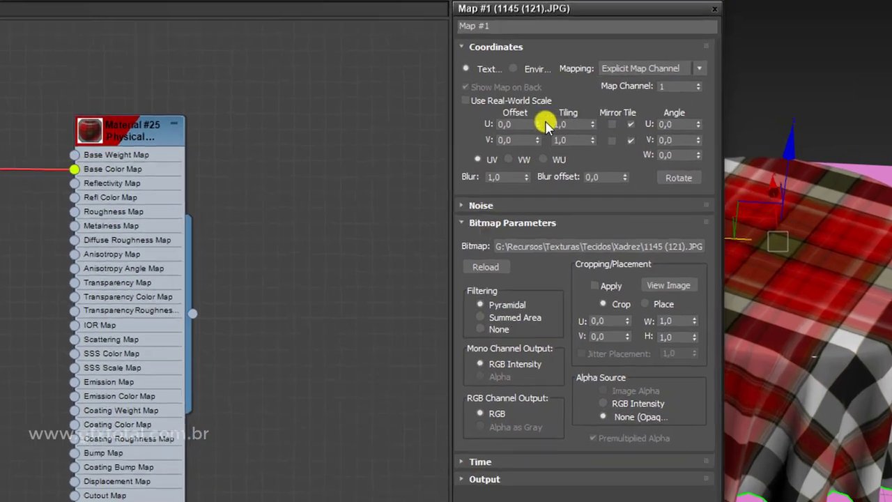
double_click(552, 124)
type("10")
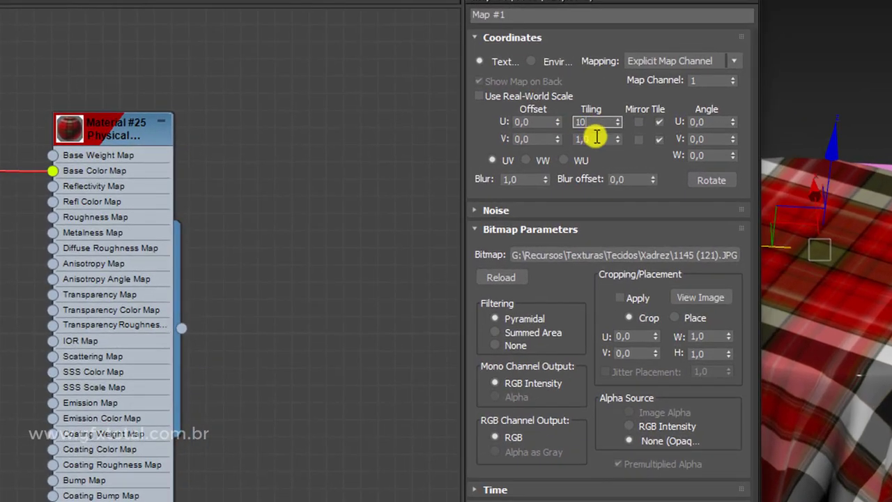
key("Tab")
type("10")
key("Return")
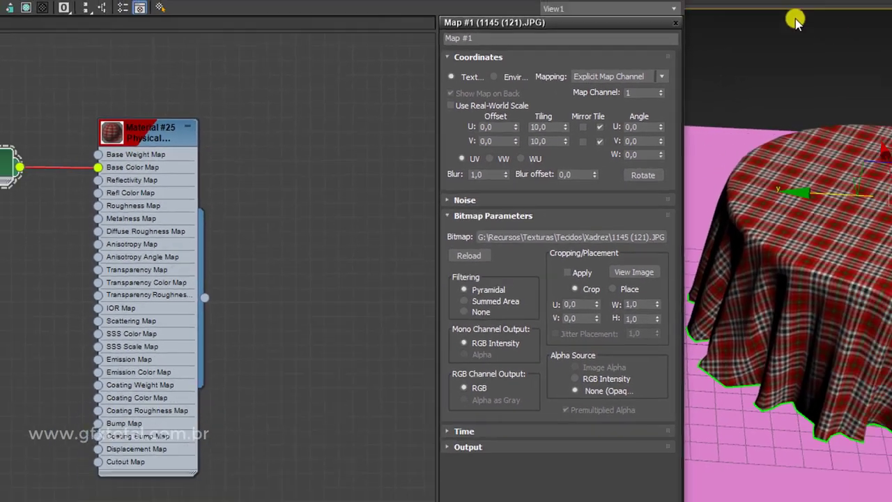
left_click(550, 32)
mouse_move(693, 259)
middle_mouse_down("alt")
mouse_move(566, 128)
mouse_move(632, 199)
mouse_move(557, 202)
mouse_move(523, 221)
mouse_move(548, 239)
mouse_move(520, 217)
middle_mouse_up("alt")
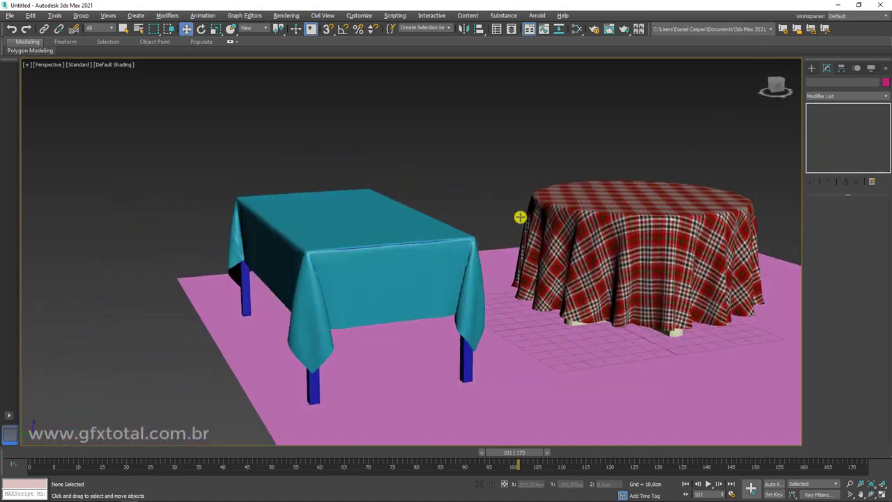
Assign the plaid material to the rectangular tablecloth from the Slate Material Editor
left_click(577, 29)
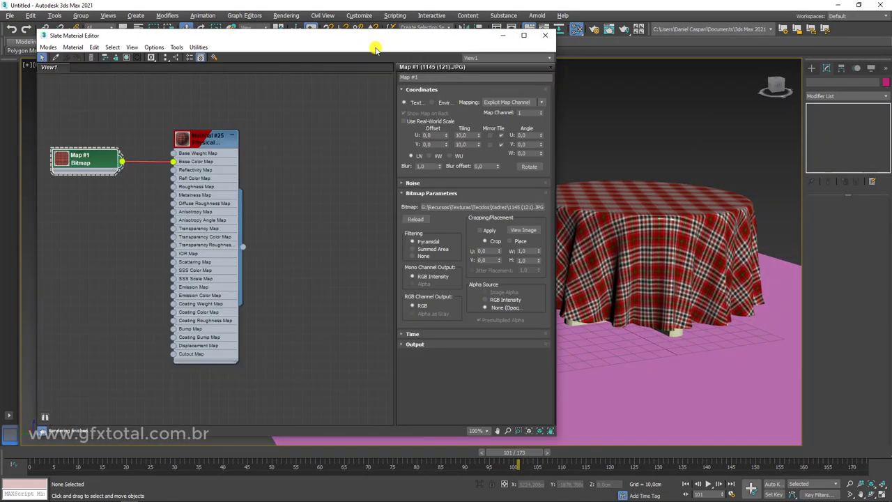
left_click_drag(371, 48, 202, 49)
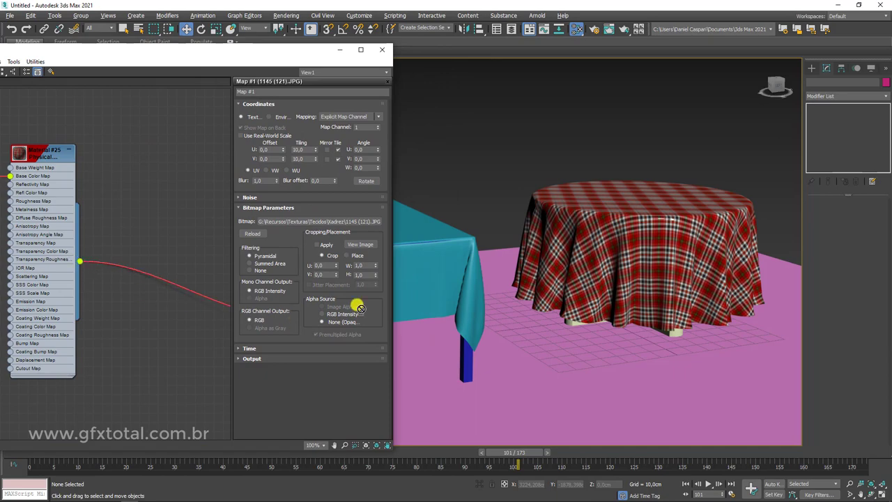
left_click_drag(462, 300, 463, 301)
left_click(377, 54)
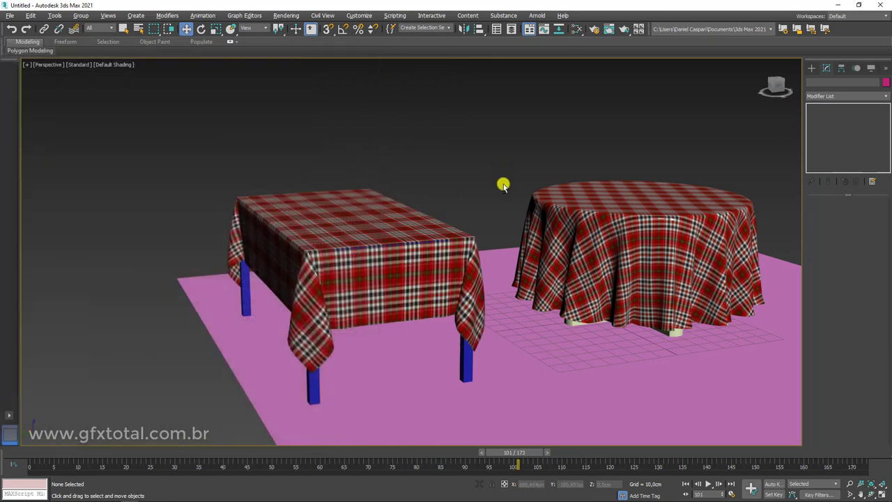
mouse_move(504, 185)
middle_mouse_down("alt")
mouse_move(474, 213)
mouse_move(630, 158)
mouse_move(553, 241)
middle_mouse_up("alt")
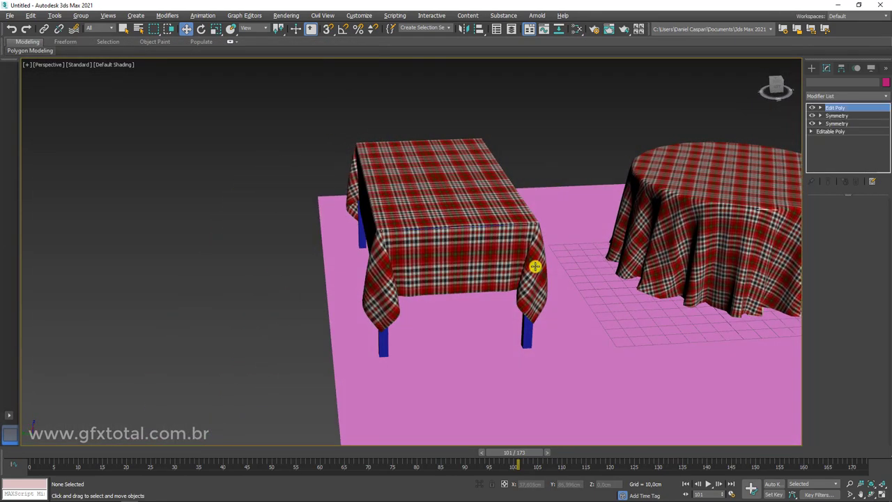
Add Unwrap UVW to the rectangular tablecloth and open its UV Editor
left_click(535, 266)
left_click(886, 103)
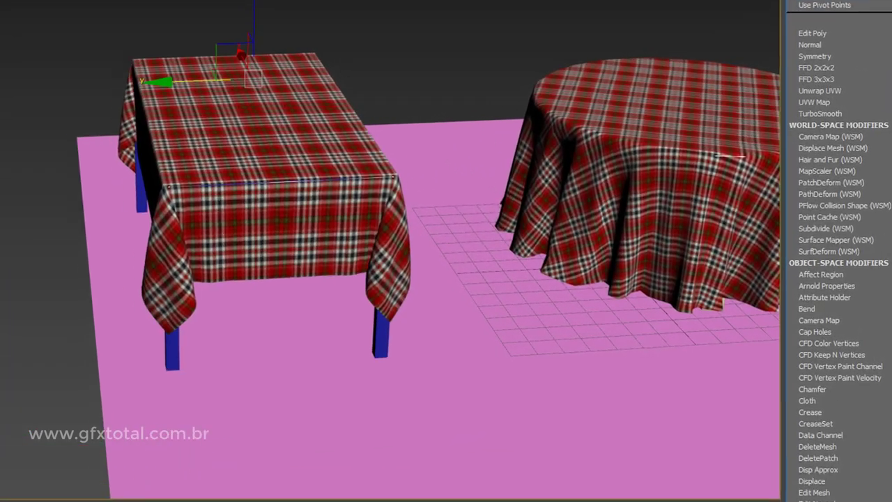
scroll(874, 380, "down", 10)
left_click(856, 338)
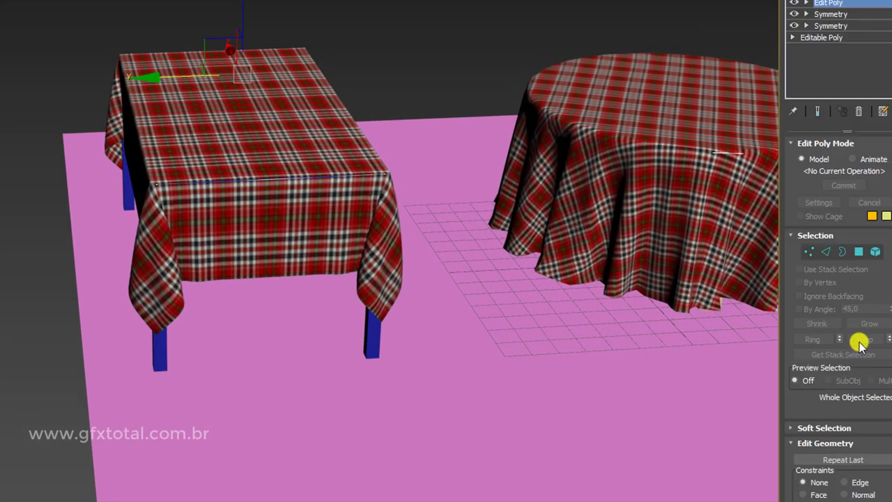
left_click_drag(819, 189, 846, 380)
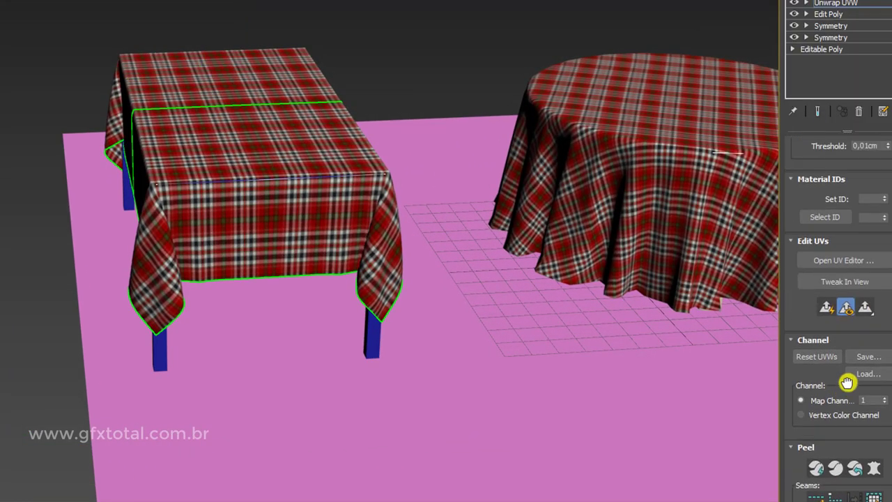
left_click(832, 286)
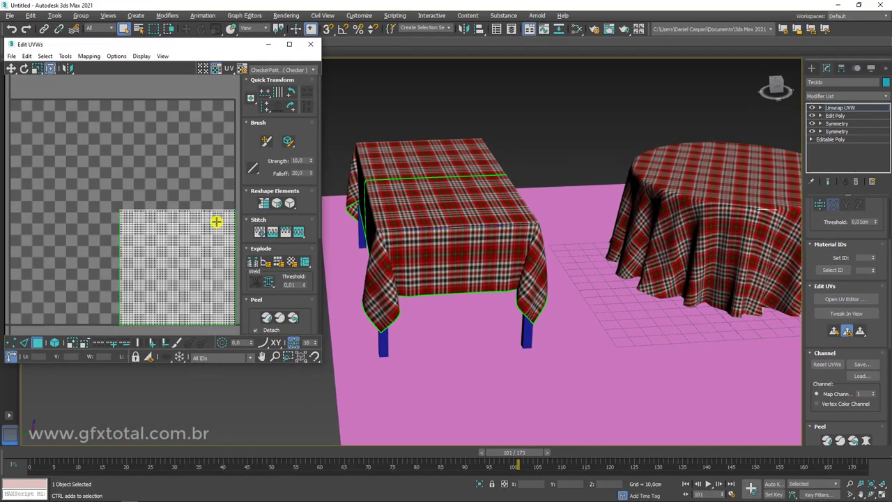
Planar-map all rectangular tablecloth faces, clear the UV selection, and close the UV editor
left_click(205, 253)
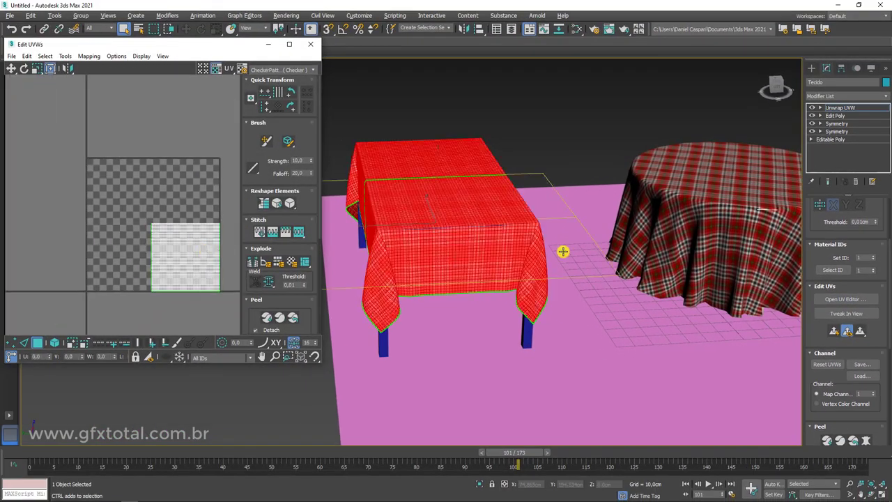
left_click(833, 329)
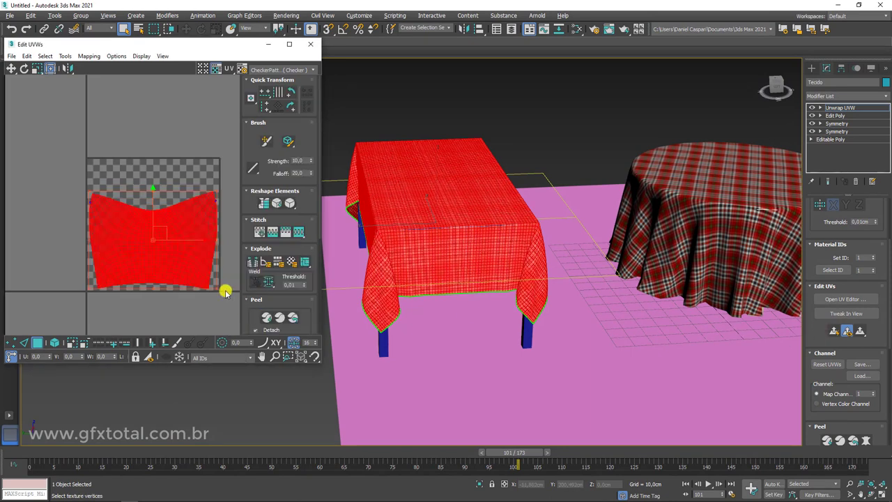
scroll(140, 174, "up", 1)
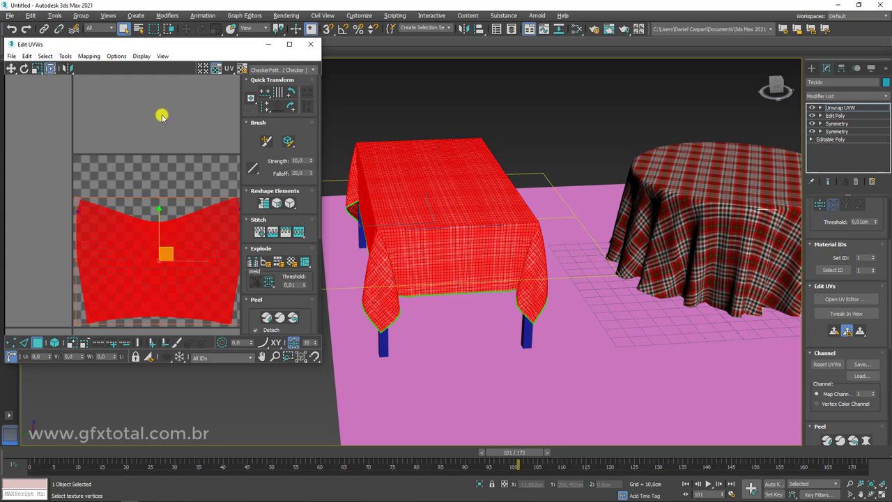
left_click(207, 174)
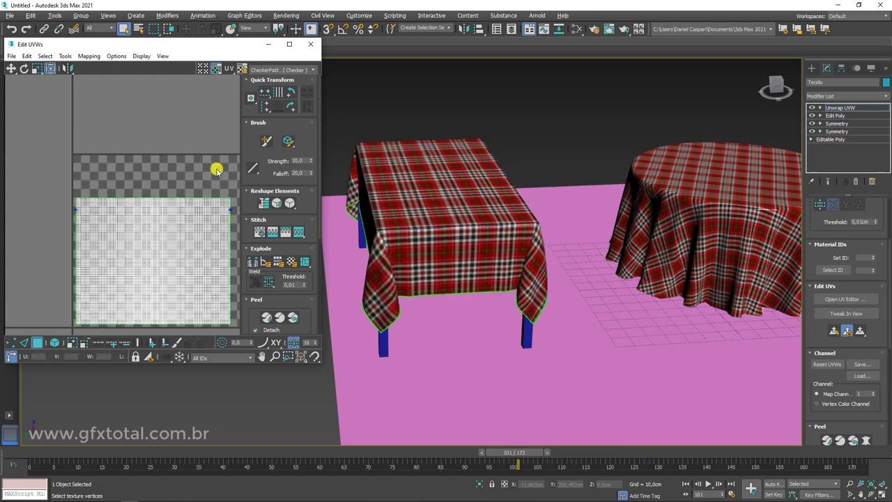
mouse_move(216, 170)
middle_mouse_down()
mouse_move(165, 140)
mouse_move(145, 88)
middle_mouse_up()
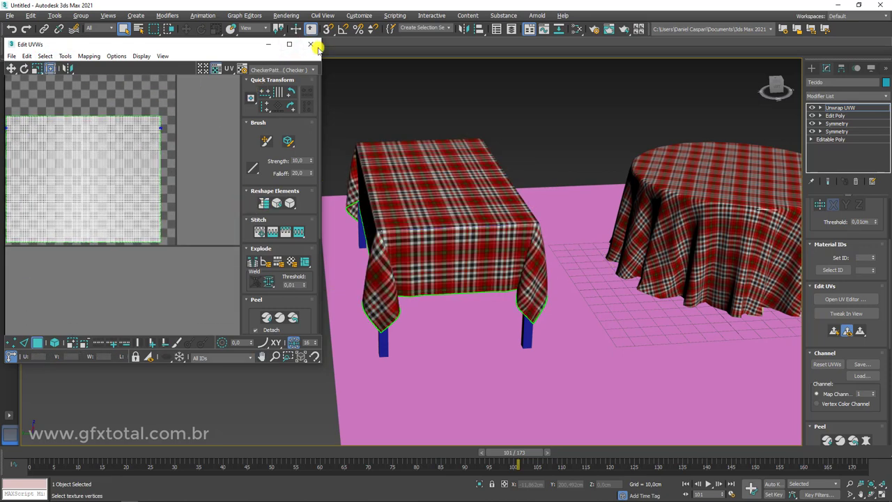
left_click(311, 44)
mouse_move(445, 215)
middle_mouse_down("alt")
mouse_move(516, 231)
mouse_move(465, 206)
mouse_move(474, 224)
middle_mouse_up("alt")
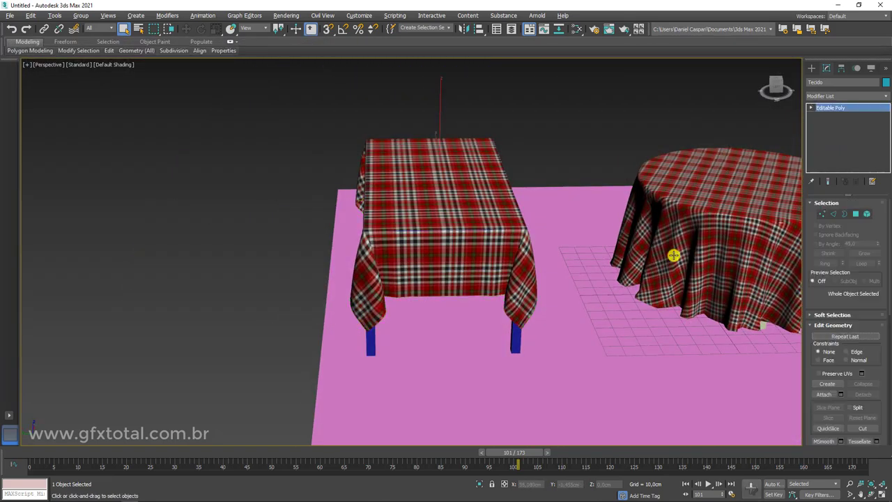
Open the Slate Material Editor and rearrange the Map #1 and Material #25 nodes
mouse_move(676, 255)
middle_mouse_down("alt")
mouse_move(497, 255)
mouse_move(502, 239)
mouse_move(522, 247)
mouse_move(551, 139)
middle_mouse_up("alt")
left_click(575, 29)
mouse_move(490, 201)
middle_mouse_down()
mouse_move(593, 213)
mouse_move(604, 174)
middle_mouse_up()
scroll(142, 236, "down", 2)
middle_click_drag(105, 223, 203, 230)
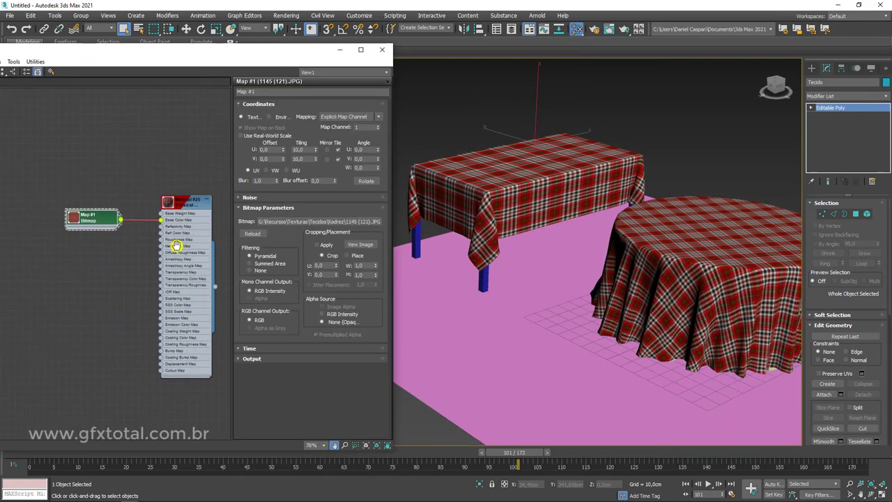
left_click(387, 83)
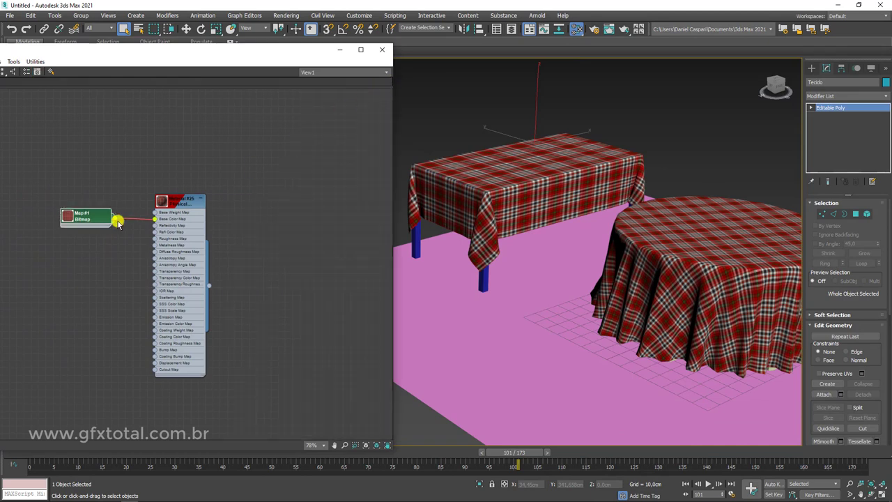
scroll(139, 223, "up", 3)
scroll(139, 223, "up", 2)
left_click_drag(77, 216, 114, 172)
left_click_drag(193, 196, 242, 183)
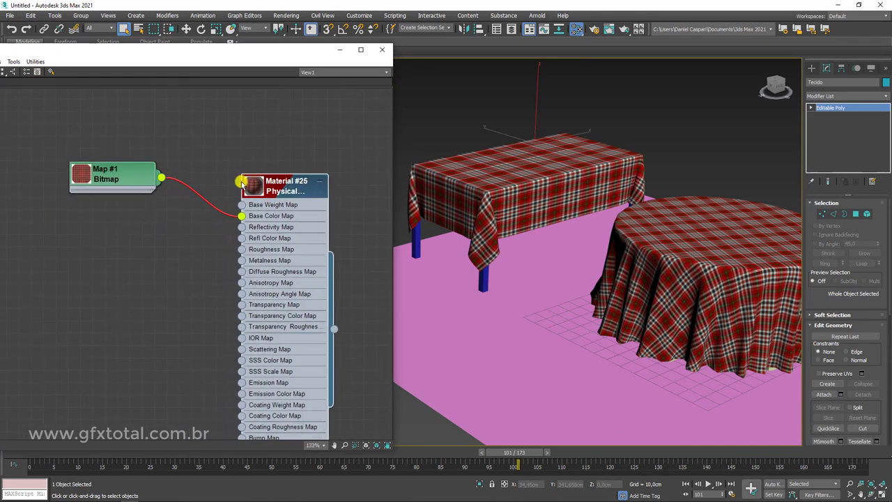
left_click_drag(137, 180, 161, 155)
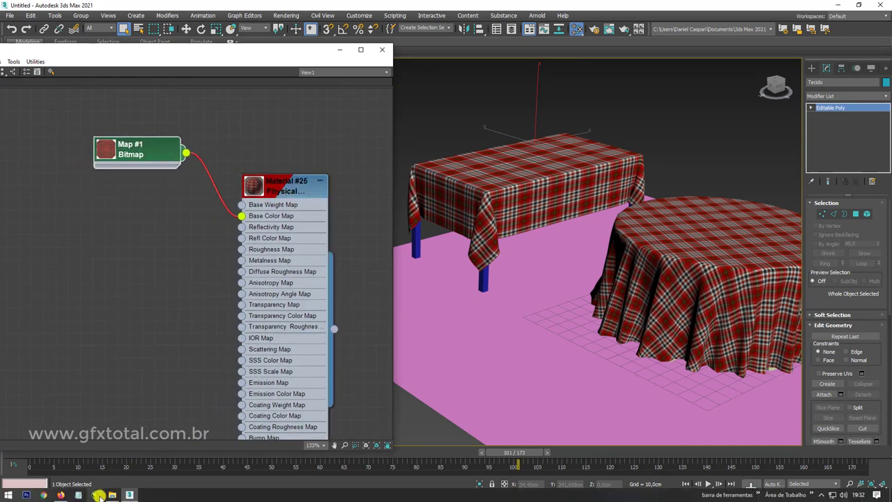
Drop 1145 (129).jpg into the node view and wire it as Map #2 to Base Color
left_click(112, 495)
mouse_move(337, 28)
left_mouse_down()
mouse_move(359, 174)
mouse_move(342, 257)
left_mouse_up()
left_click_drag(346, 401, 171, 249)
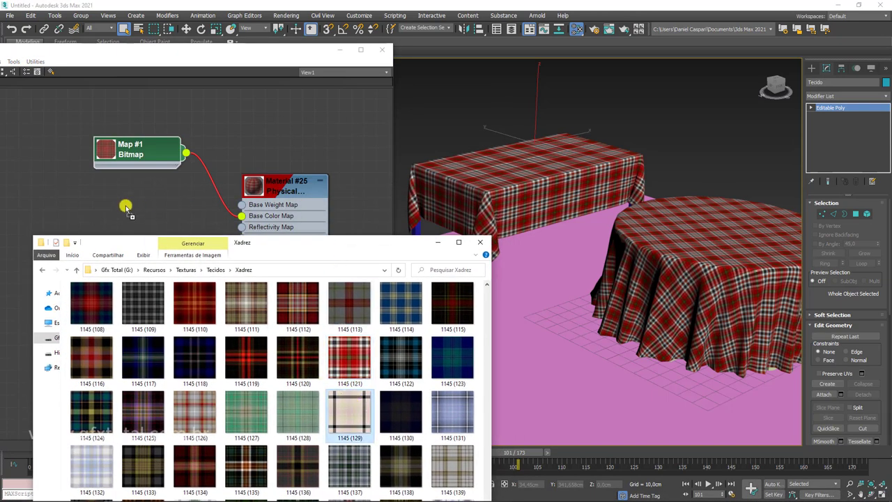
left_click_drag(164, 216, 186, 214)
left_click(180, 199)
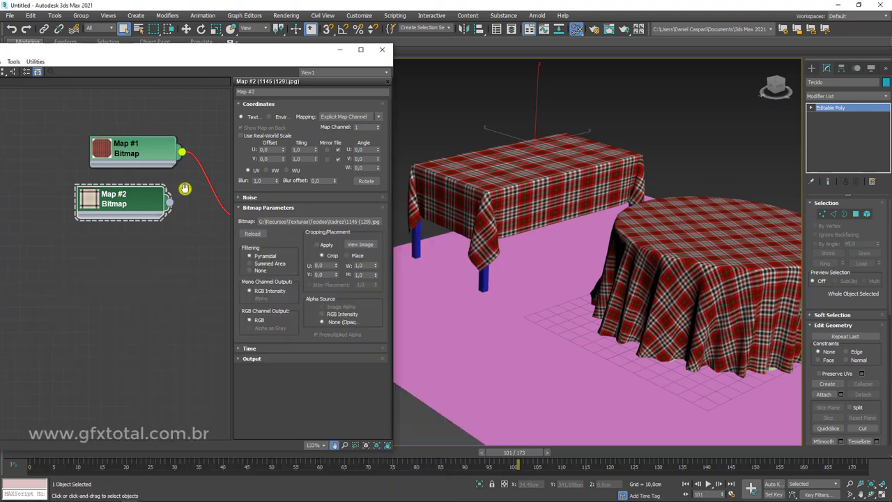
middle_click_drag(185, 189, 159, 194)
left_click_drag(209, 209, 210, 207)
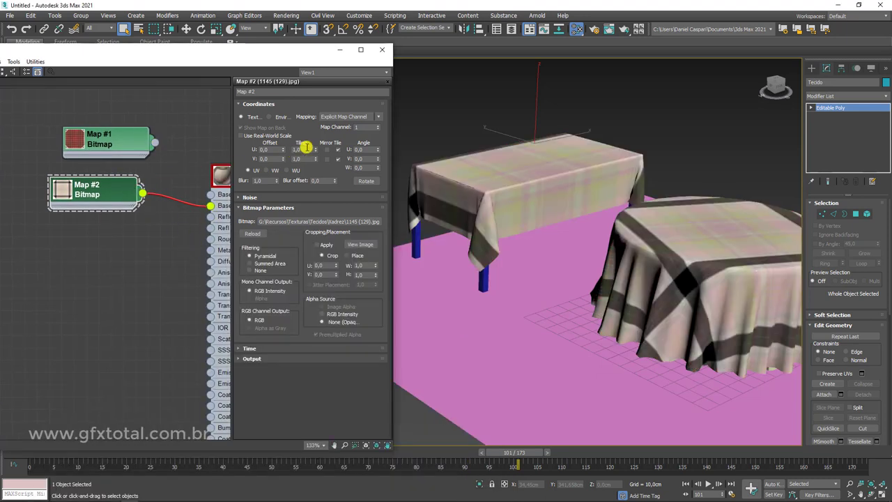
Set Map #2's Tiling U and V to 10 and bring back the Xadrez folder
left_click(304, 159)
type("10")
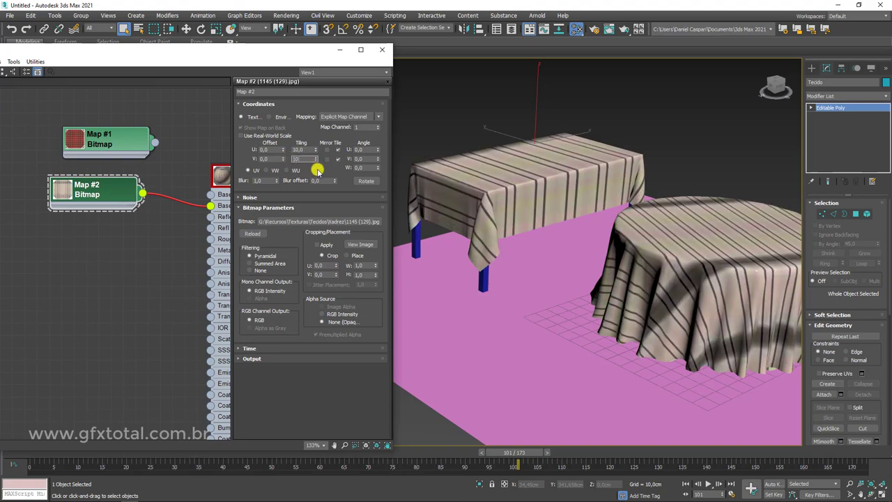
key("Return")
mouse_move(690, 322)
middle_mouse_down("alt")
mouse_move(703, 352)
mouse_move(701, 318)
mouse_move(566, 379)
mouse_move(590, 333)
middle_mouse_up("alt")
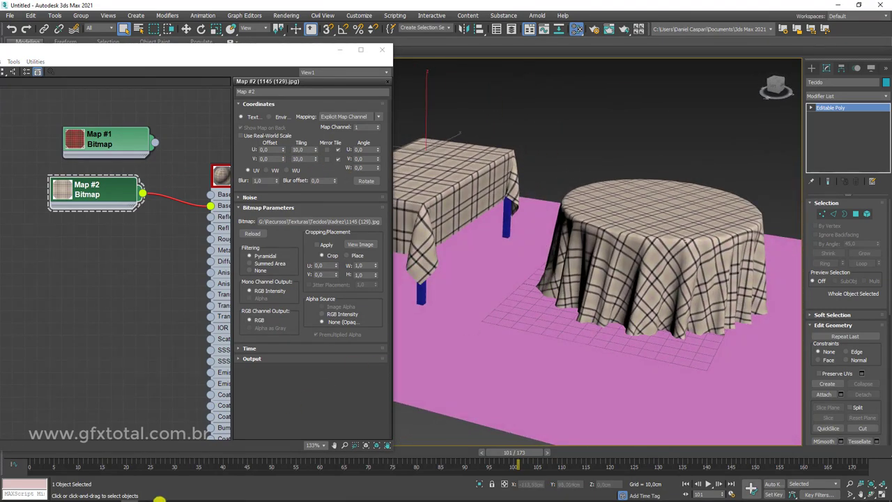
left_click(159, 500)
mouse_move(320, 238)
left_mouse_down()
mouse_move(401, 98)
mouse_move(418, 39)
left_mouse_up()
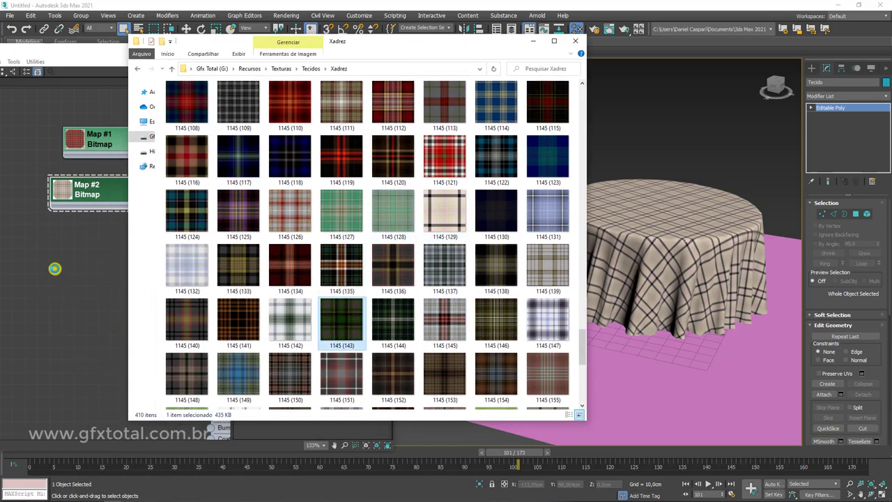
Wire the dark plaid 1145 (143) map (Map #3) into Material #25's Base Color
left_click(535, 42)
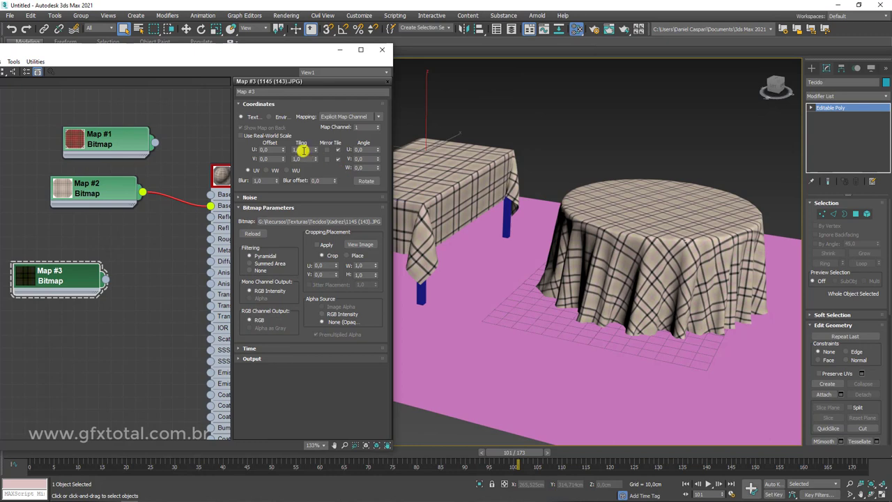
middle_click_drag(149, 244, 115, 297)
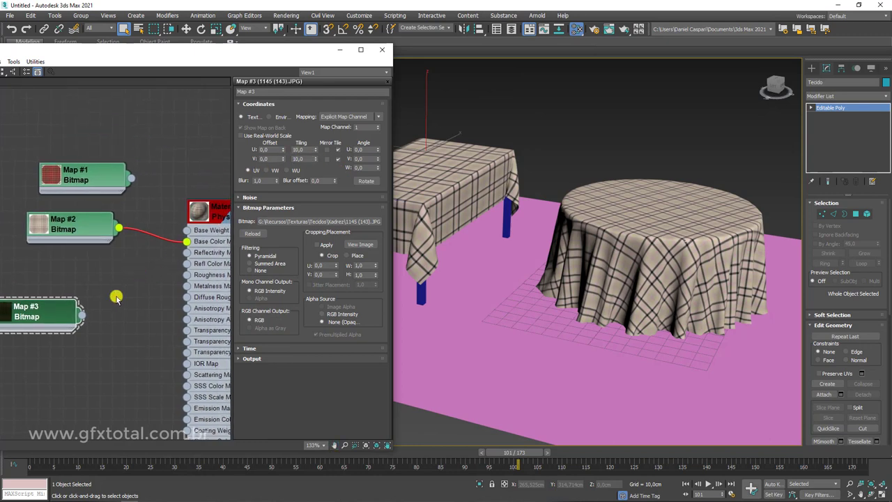
left_click_drag(187, 241, 170, 213)
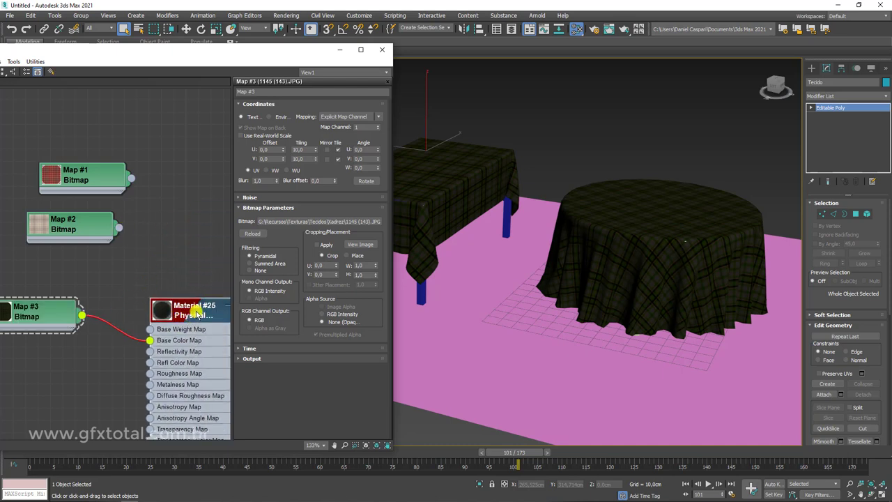
Assign Material #26 with the light plaid to the rectangular tablecloth and tidy the nodes
double_click(200, 210)
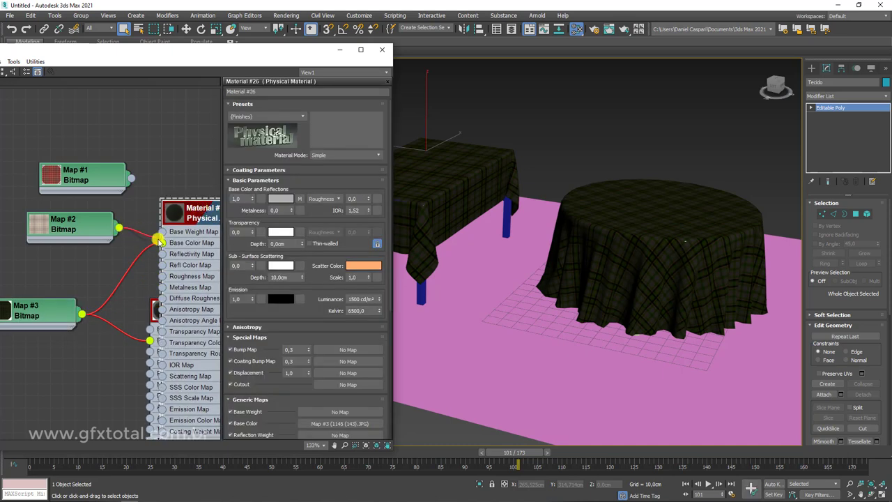
middle_click_drag(178, 241, 92, 297)
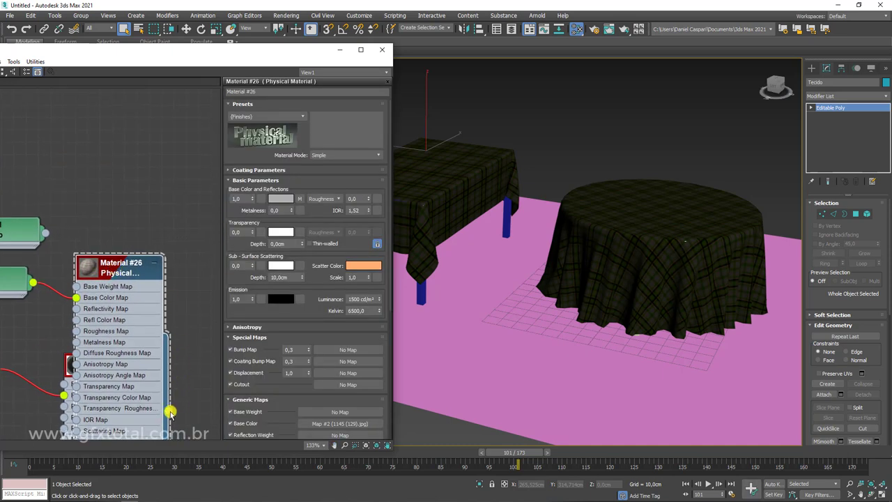
left_click_drag(428, 222, 428, 222)
left_click(152, 265)
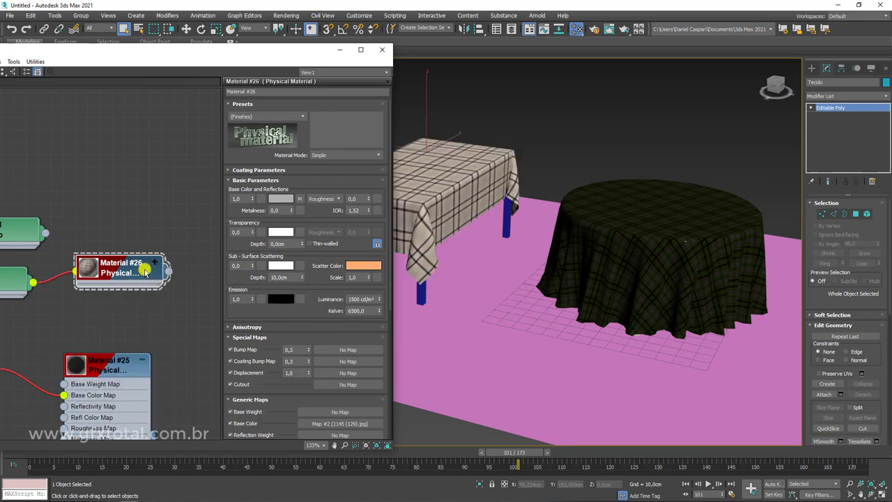
left_click_drag(139, 263, 151, 231)
left_click(142, 363)
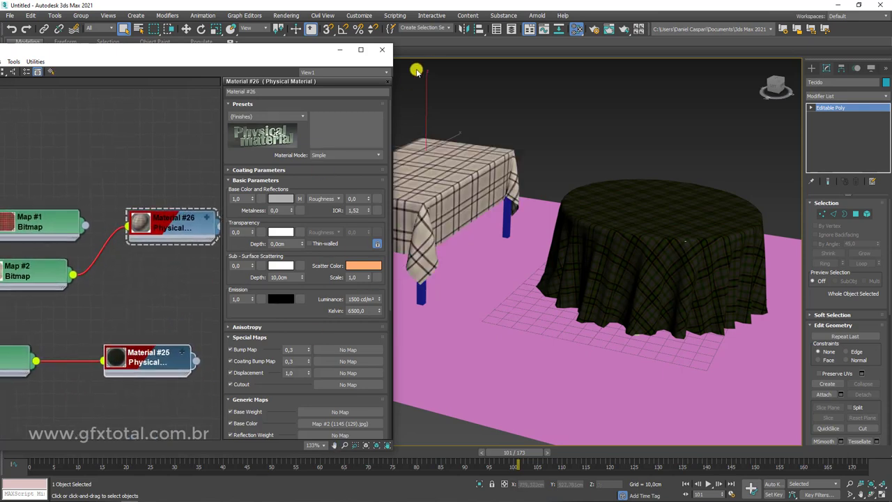
left_click(386, 53)
middle_click_drag(508, 193, 498, 223, "alt")
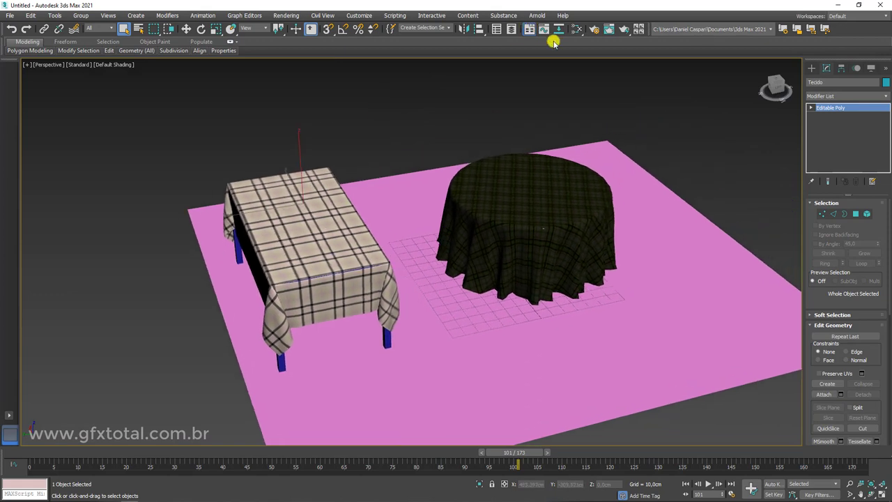
Reconnect the red plaid Map #1 to Material #25's Base Color in Slate
left_click(573, 31)
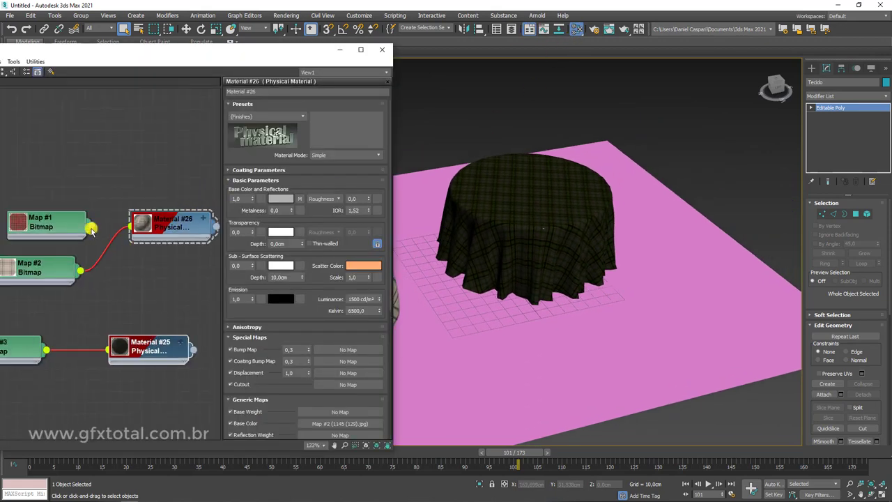
mouse_move(139, 225)
left_mouse_down()
mouse_move(103, 342)
mouse_move(111, 374)
left_mouse_up()
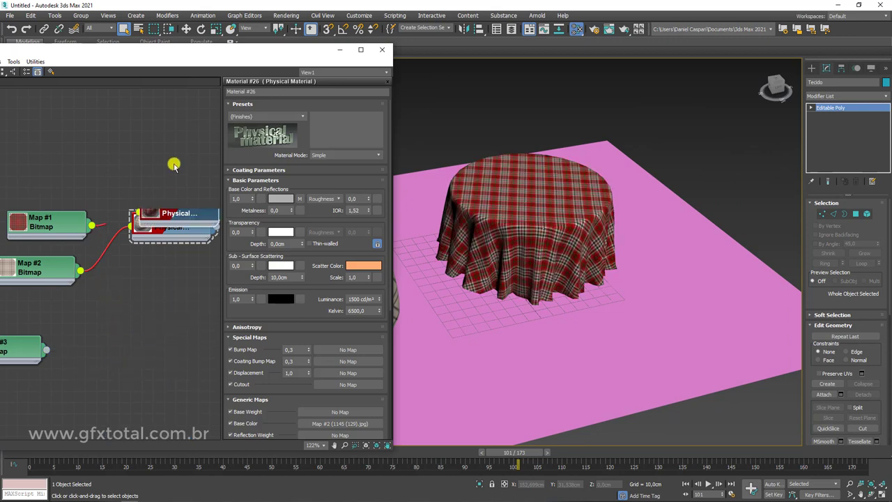
left_click_drag(149, 345, 148, 192)
middle_click_drag(651, 242, 542, 162, "alt")
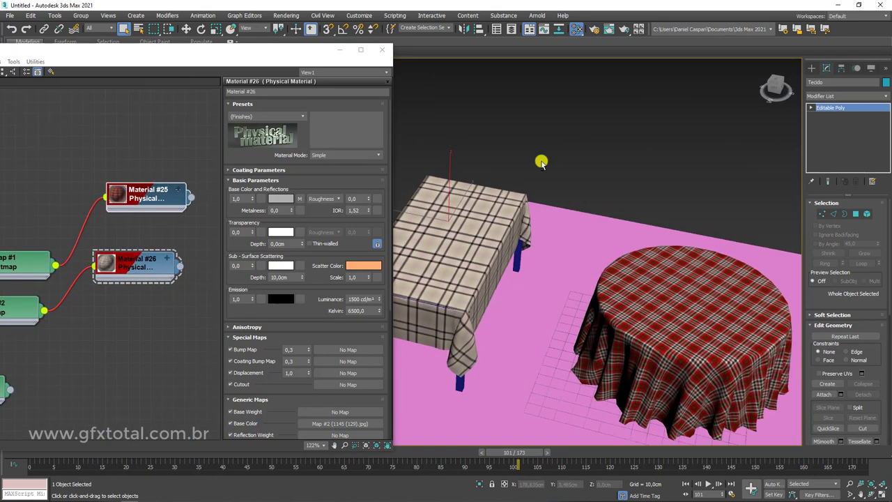
left_click(382, 50)
Delete the pink floor plane Plane001 and orbit to view both draped tables
mouse_move(581, 255)
middle_mouse_down("alt")
mouse_move(488, 189)
mouse_move(534, 249)
middle_mouse_up("alt")
scroll(488, 144, "up", 3)
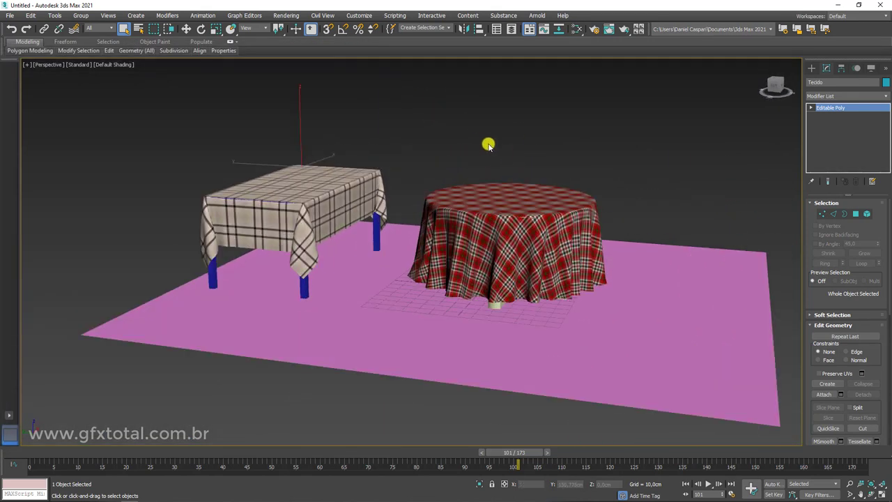
right_click(488, 144)
left_click(672, 278)
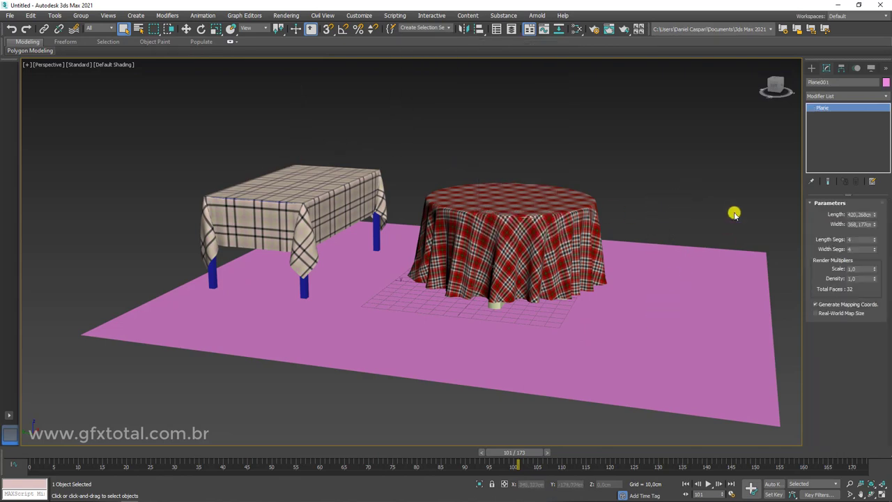
key("Delete")
mouse_move(586, 276)
middle_mouse_down("alt")
mouse_move(616, 292)
mouse_move(617, 325)
mouse_move(548, 291)
mouse_move(583, 313)
mouse_move(551, 331)
mouse_move(588, 301)
middle_mouse_up("alt")
scroll(547, 291, "up", 2)
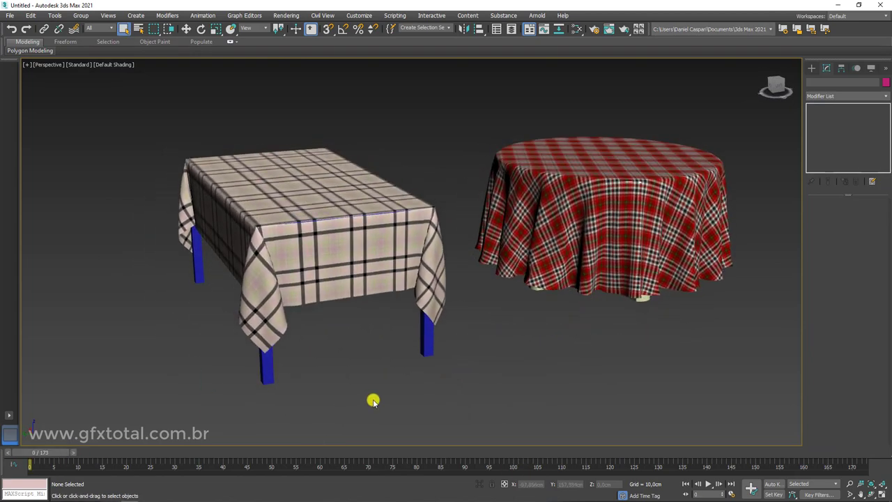
mouse_move(373, 401)
middle_mouse_down("alt")
mouse_move(337, 409)
mouse_move(348, 395)
mouse_move(582, 398)
middle_mouse_up("alt")
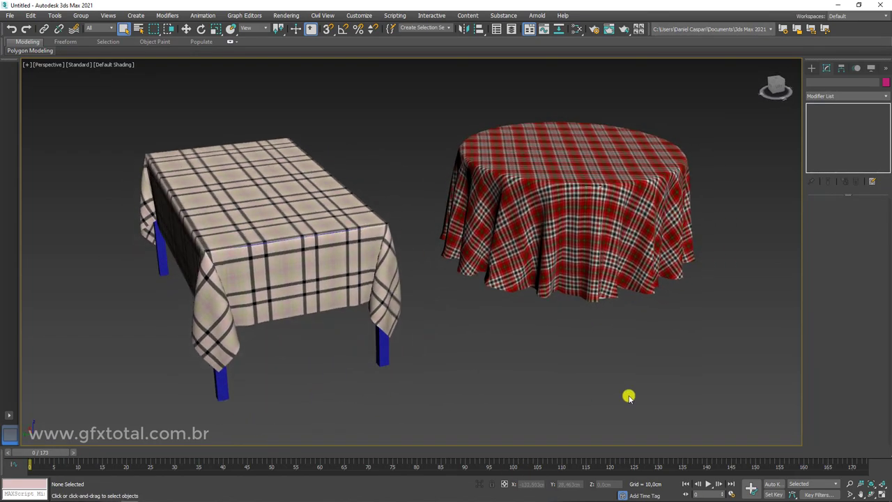